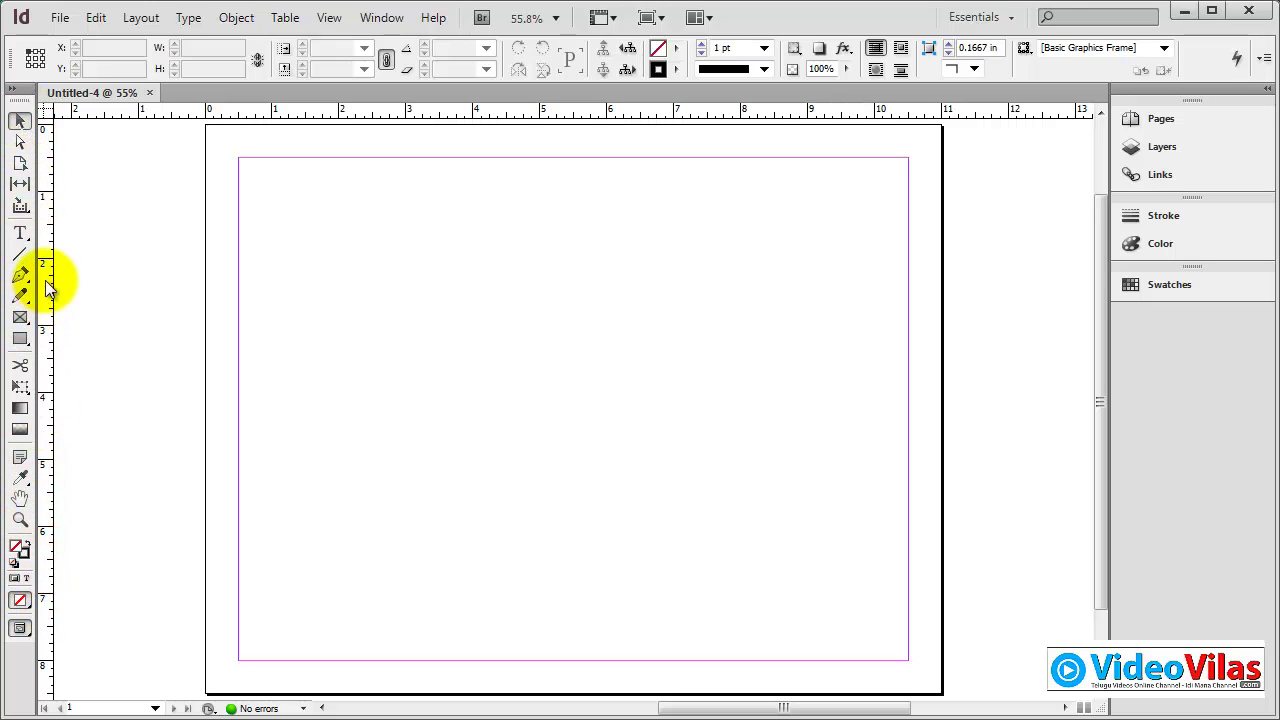
Toggle the toolbox between its single-column and two-column layouts, ending with the single column
left_click(15, 89)
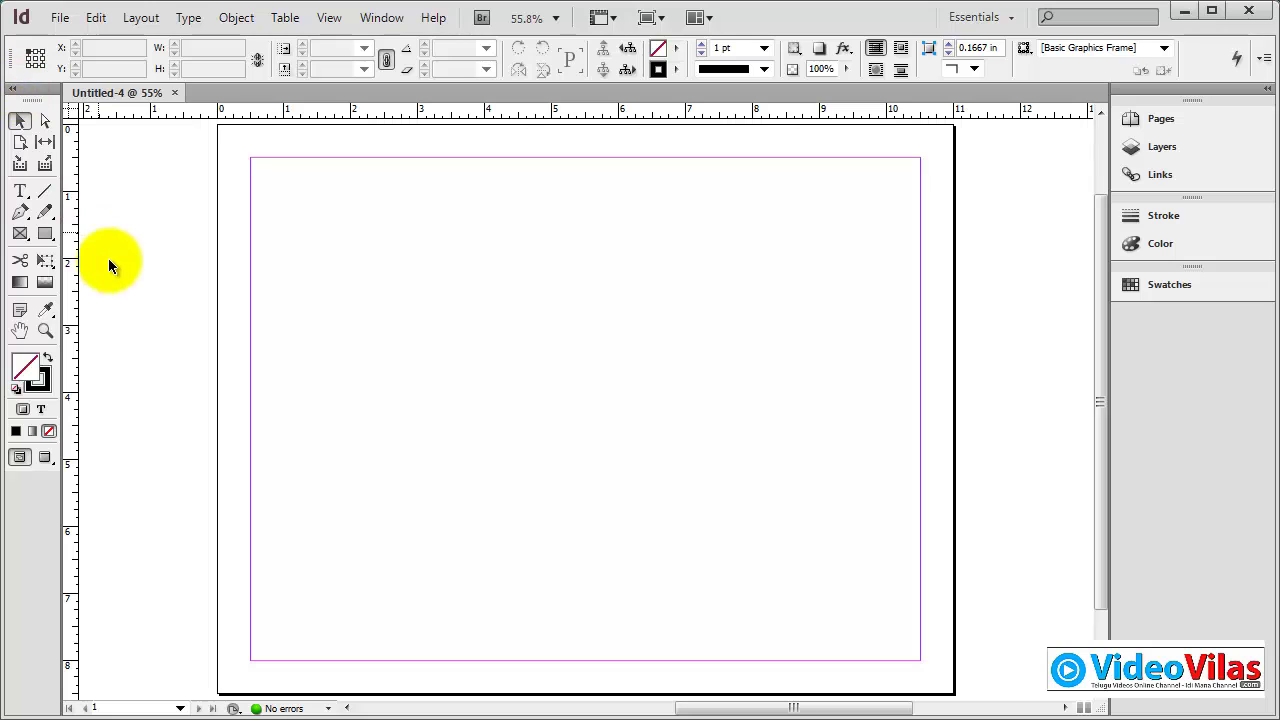
left_click(16, 90)
left_click(16, 92)
left_click(16, 92)
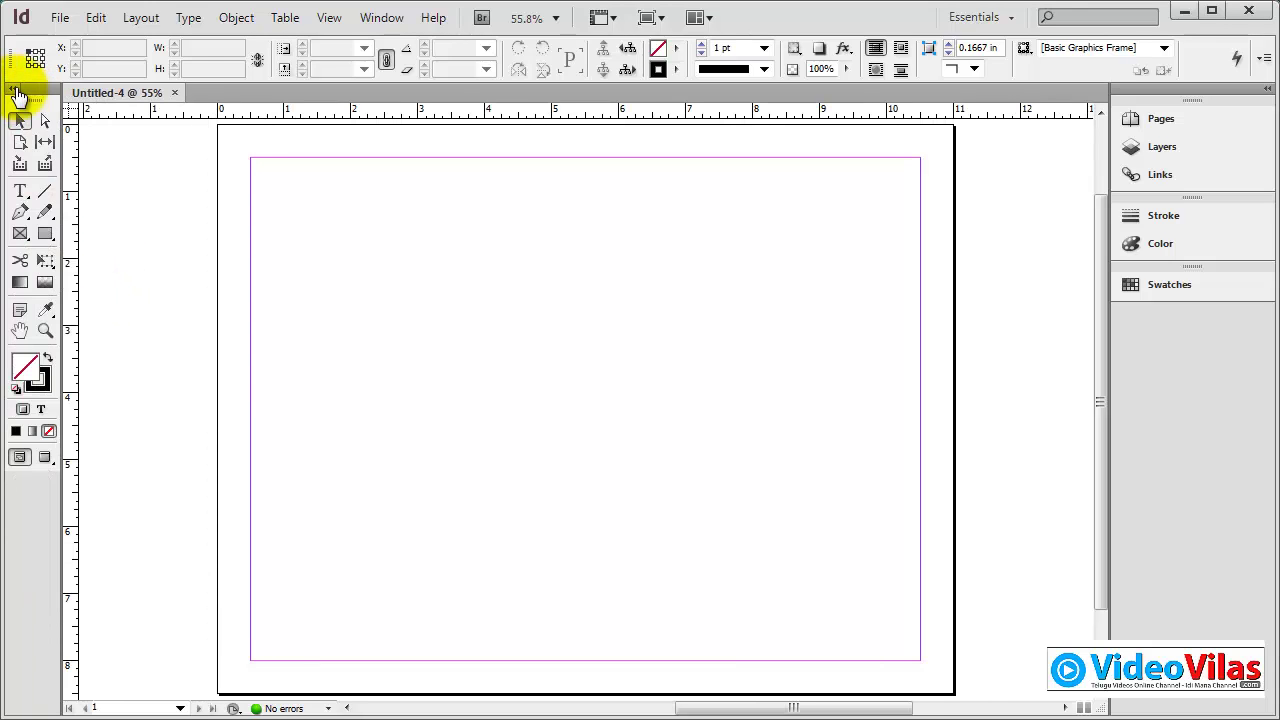
left_click(16, 92)
left_click(16, 91)
left_click(16, 91)
left_click(16, 91)
left_click(16, 91)
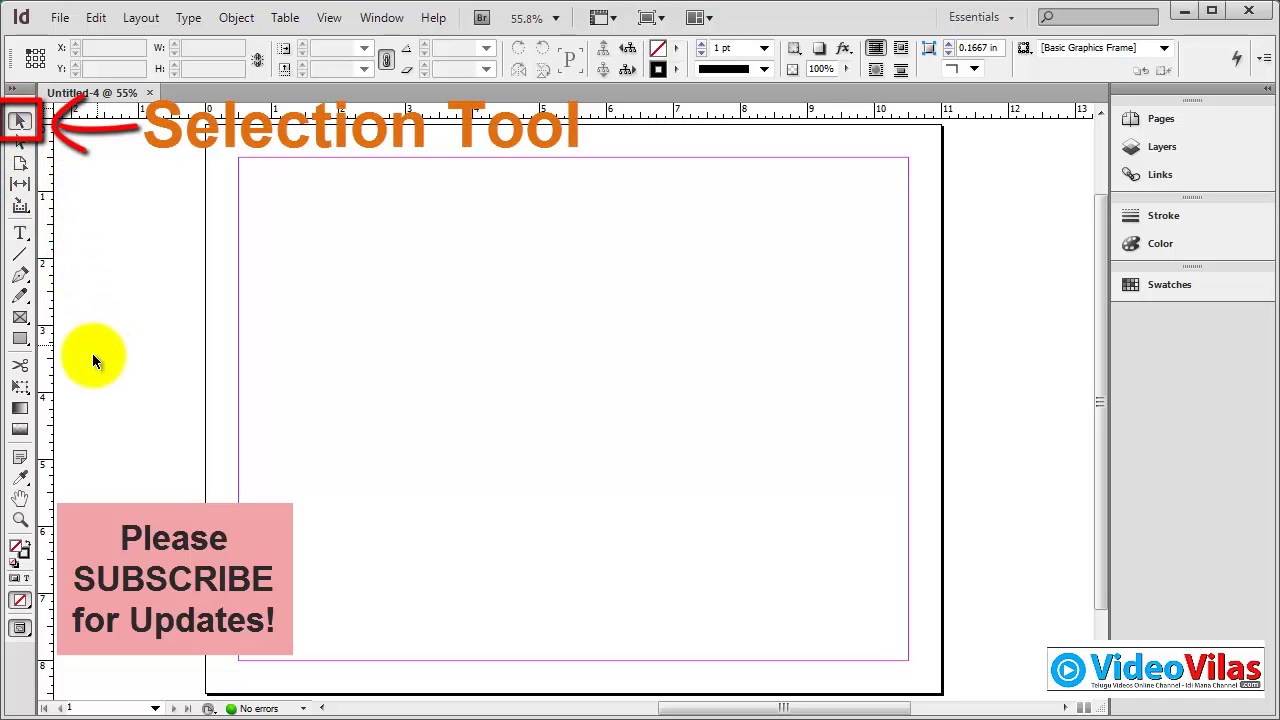
Place the image DSC_0255 from the Teju folder on the page at about 6.22 × 4.13 in
left_click(58, 17)
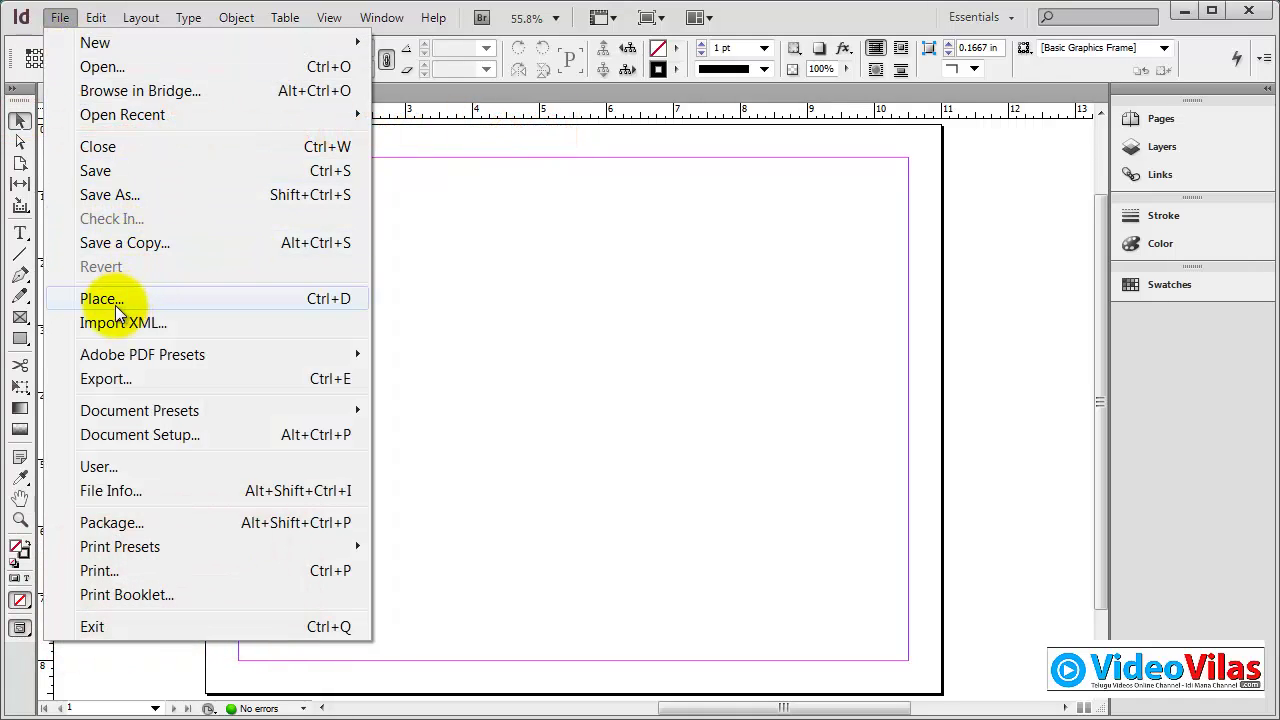
left_click(109, 300)
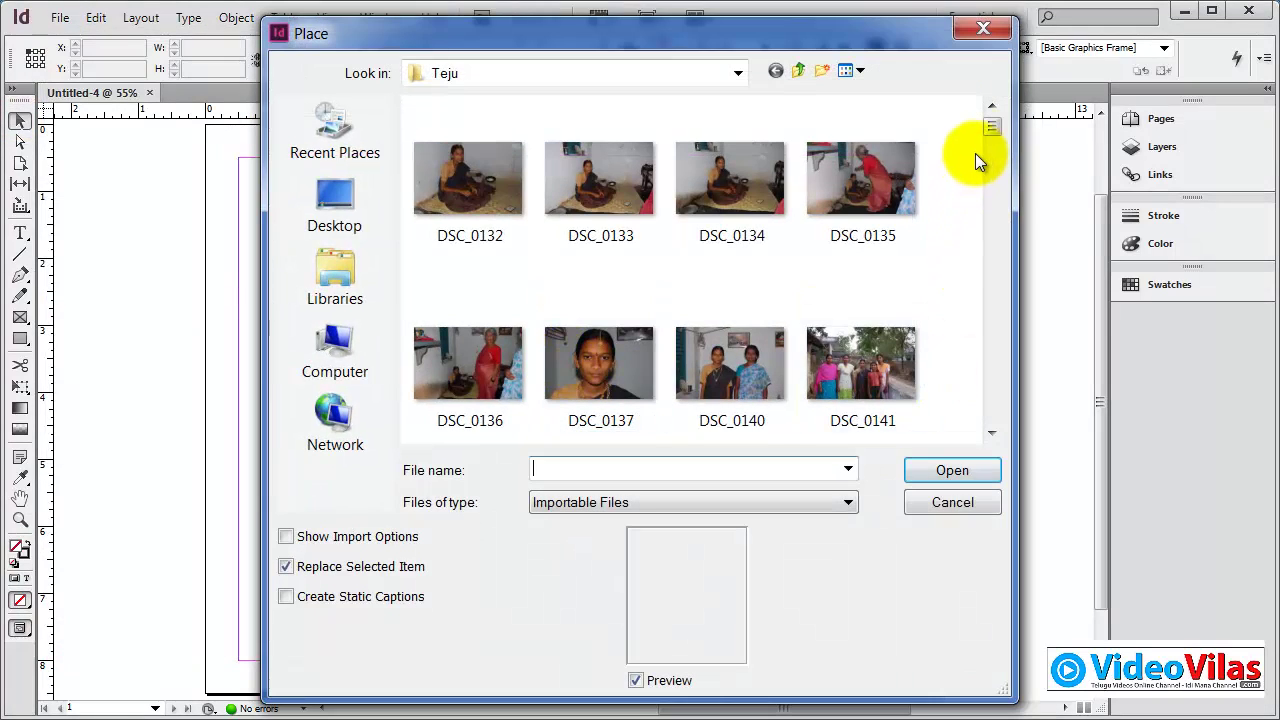
left_click_drag(991, 126, 995, 420)
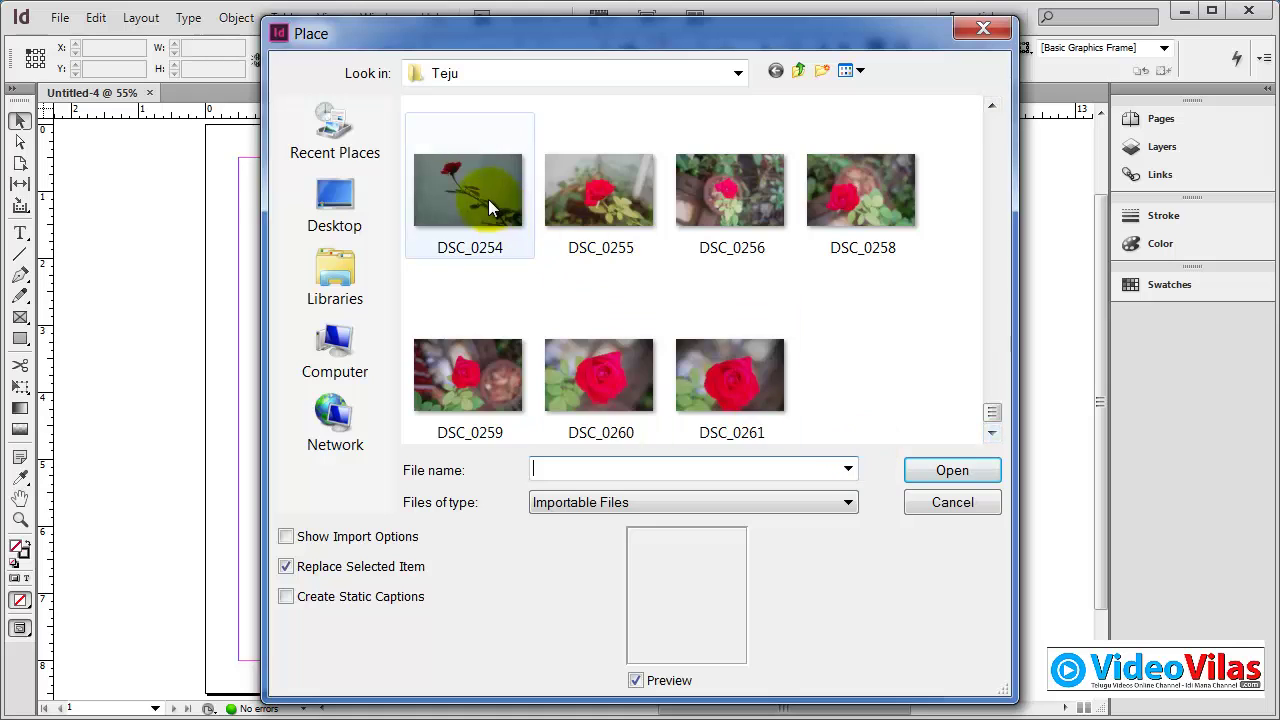
double_click(594, 200)
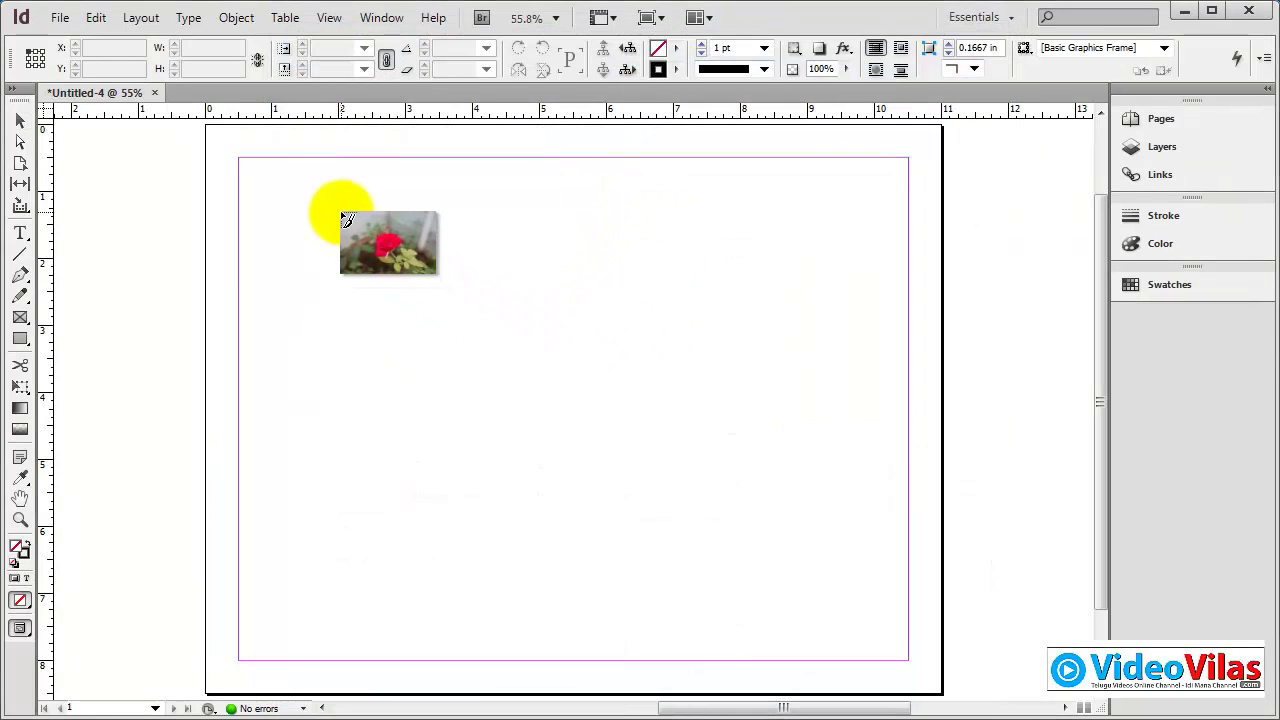
left_click_drag(342, 216, 760, 525)
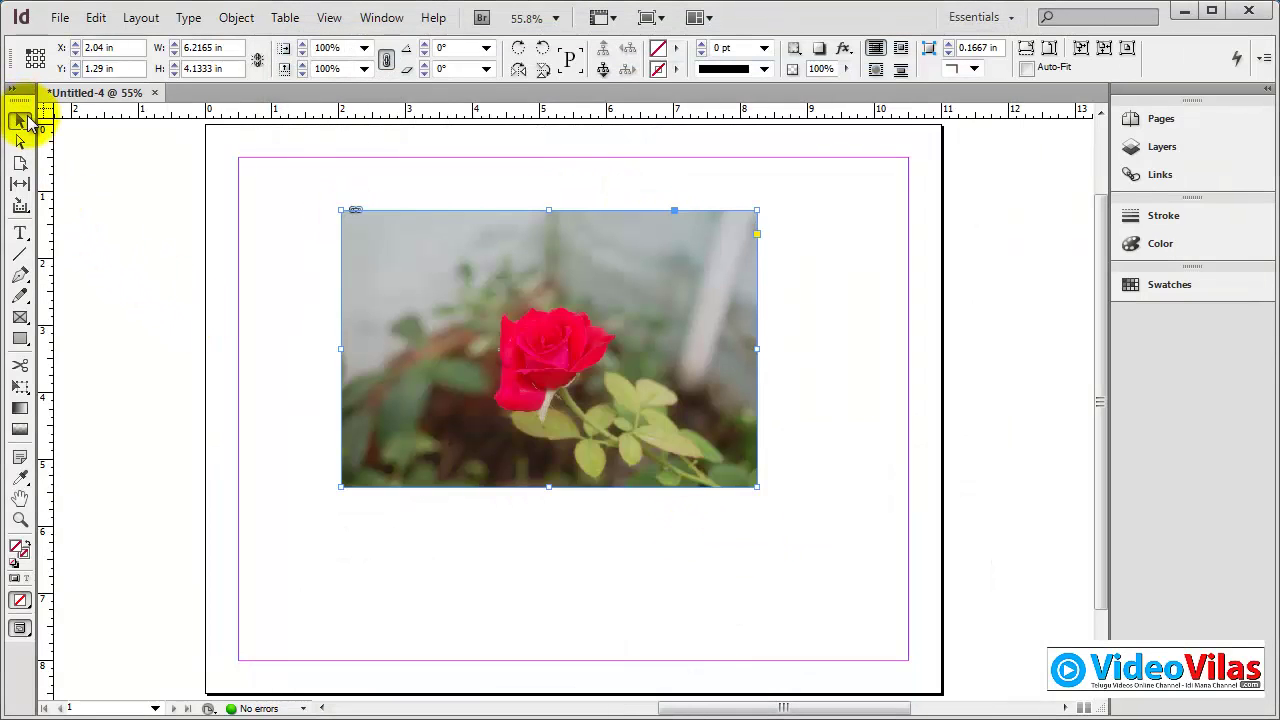
Move the placed rose photo around the page with the Selection tool, ending at about X 2.91 in, Y 1.13 in
left_click_drag(545, 275, 480, 349)
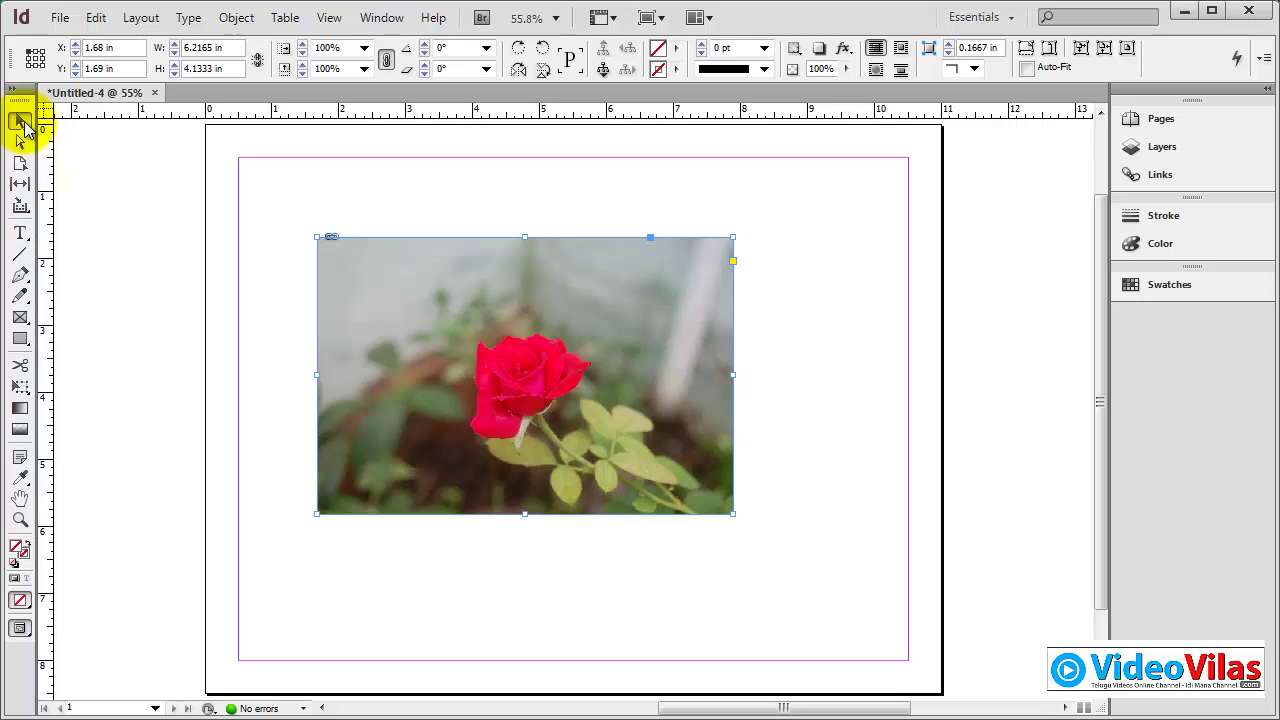
left_click_drag(549, 286, 674, 264)
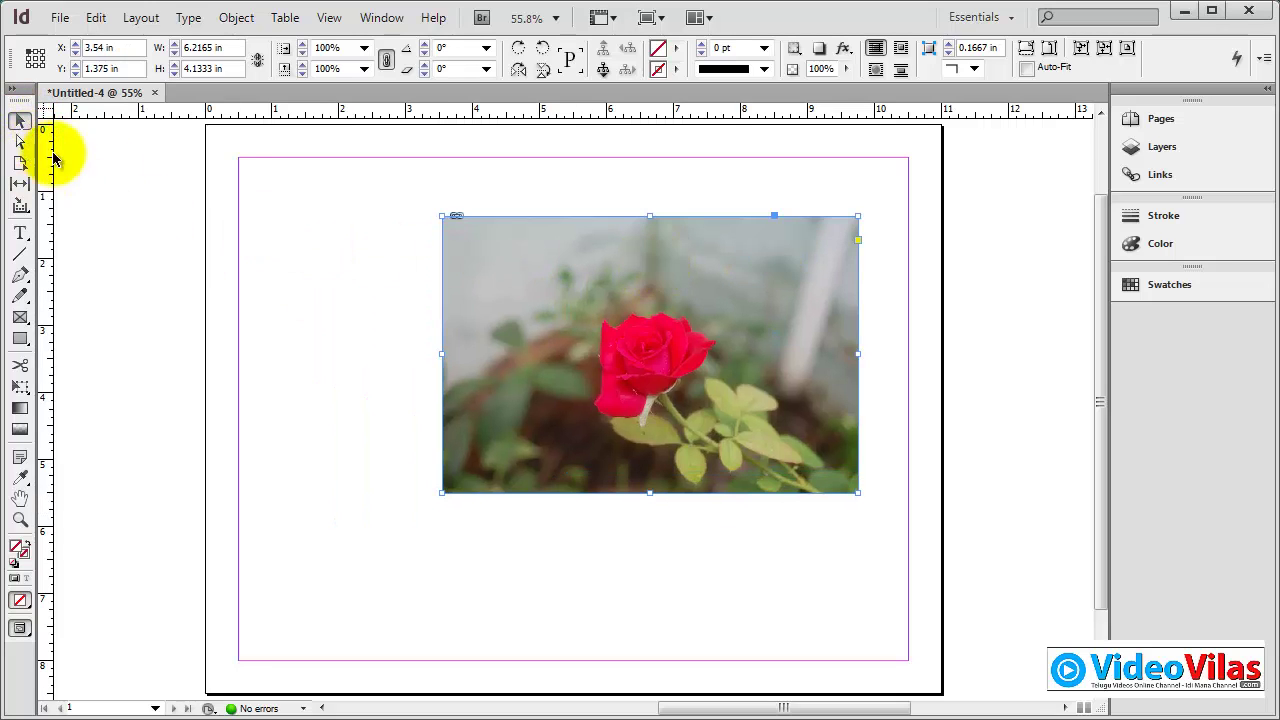
left_click_drag(585, 259, 622, 316)
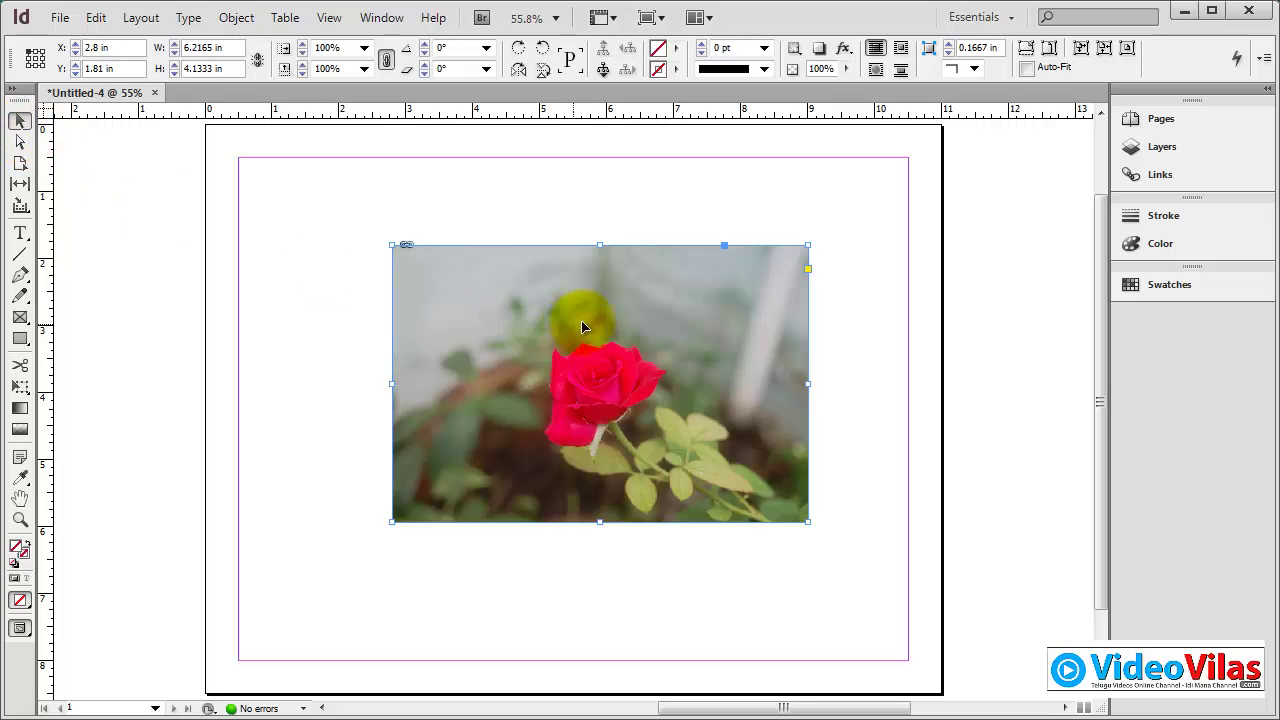
left_click_drag(605, 300, 613, 256)
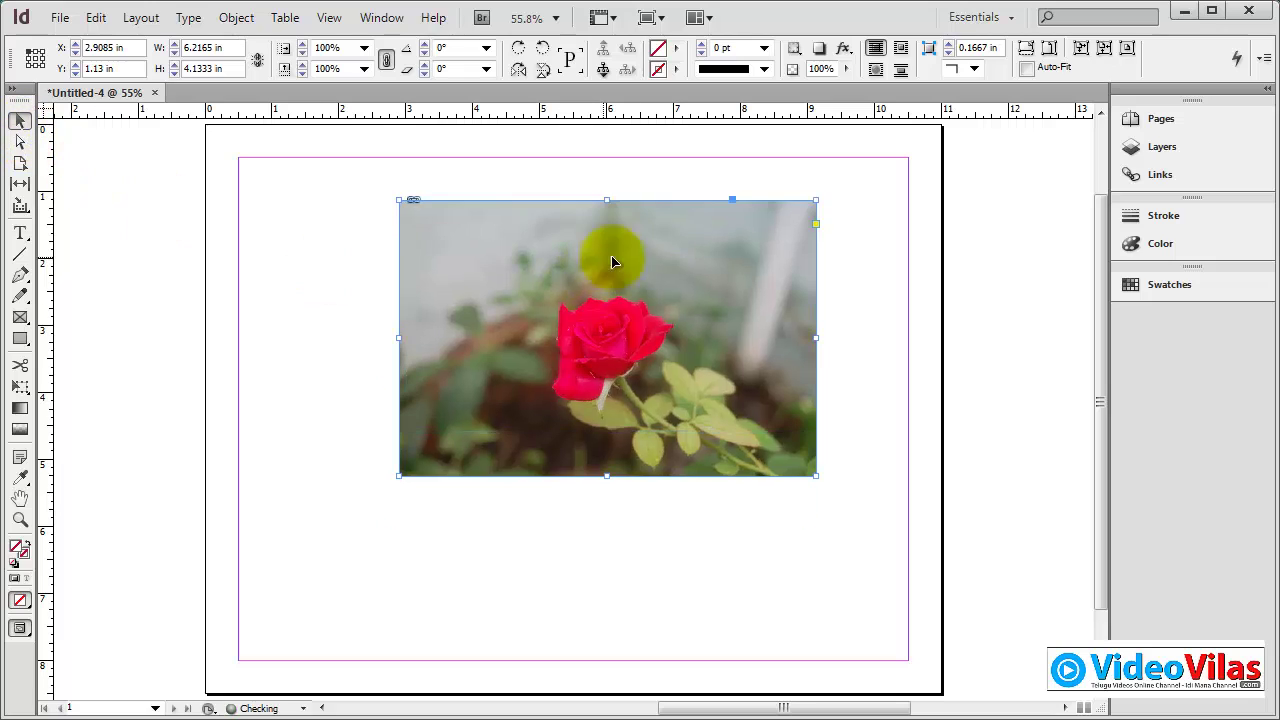
Try shifting the rose photo inside its frame with the Direct Selection tool, and clear the selection
left_click(21, 142)
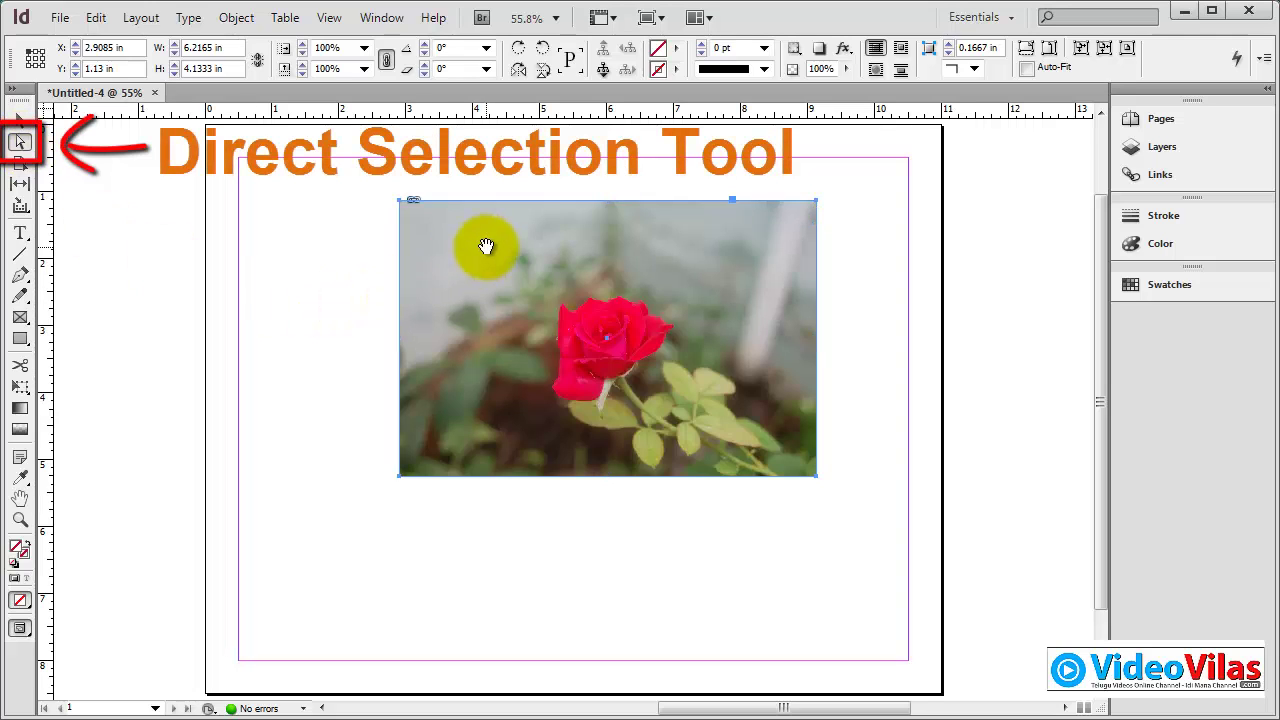
mouse_move(486, 249)
left_mouse_down()
mouse_move(535, 328)
mouse_move(538, 316)
mouse_move(491, 371)
mouse_move(457, 357)
mouse_move(442, 325)
mouse_move(454, 260)
mouse_move(500, 262)
mouse_move(503, 230)
left_mouse_up()
left_click(20, 121)
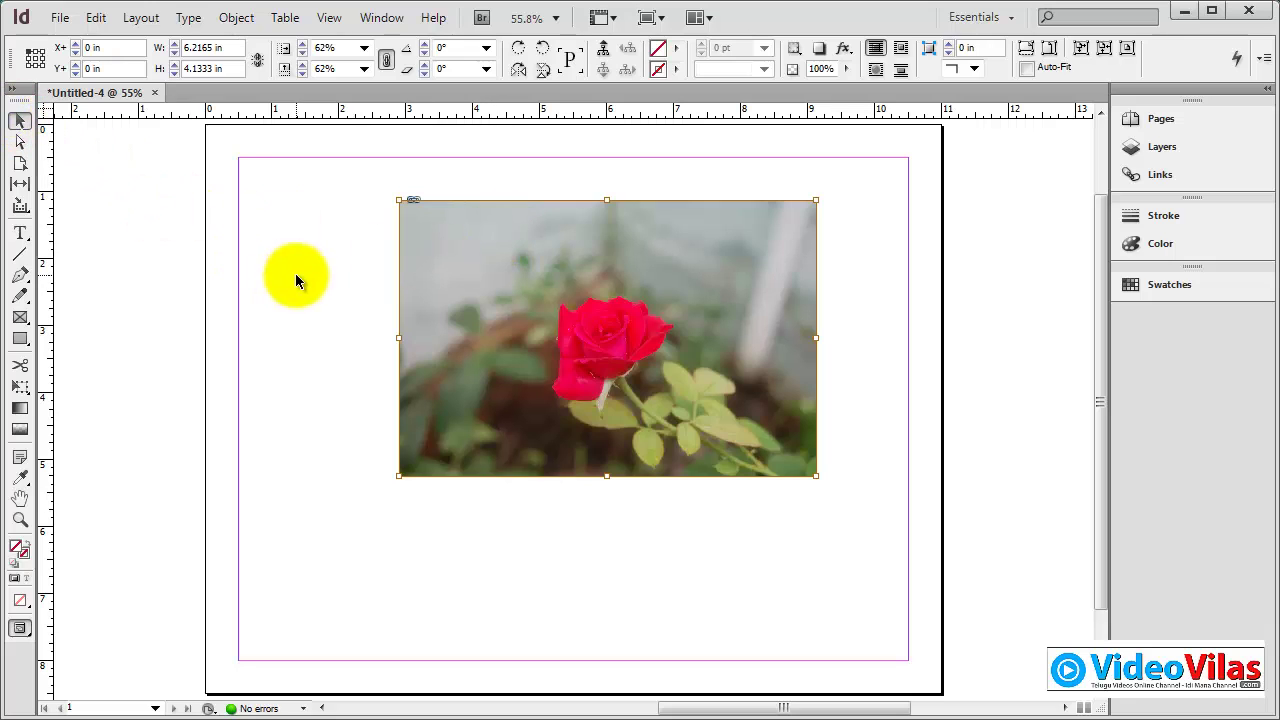
left_click(705, 396)
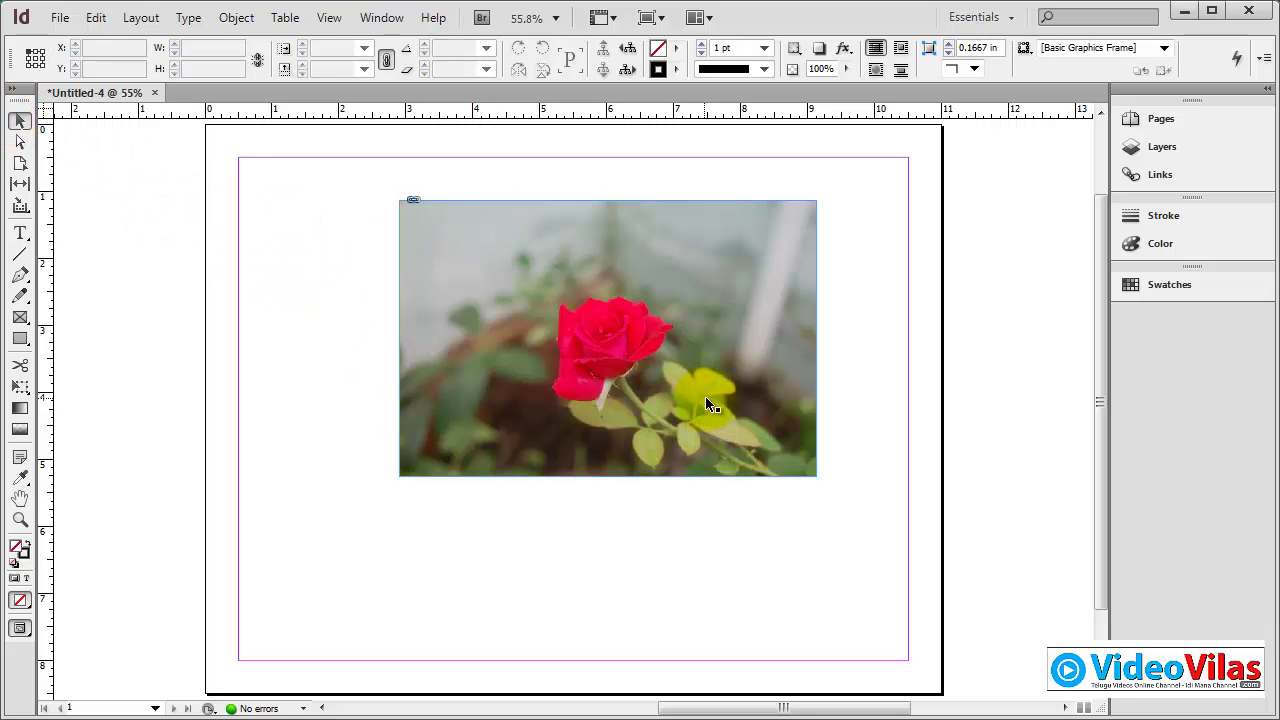
Select the photo's content through its content grabber, and again with the Direct Selection tool, trying to shift it within the frame
left_click(609, 339)
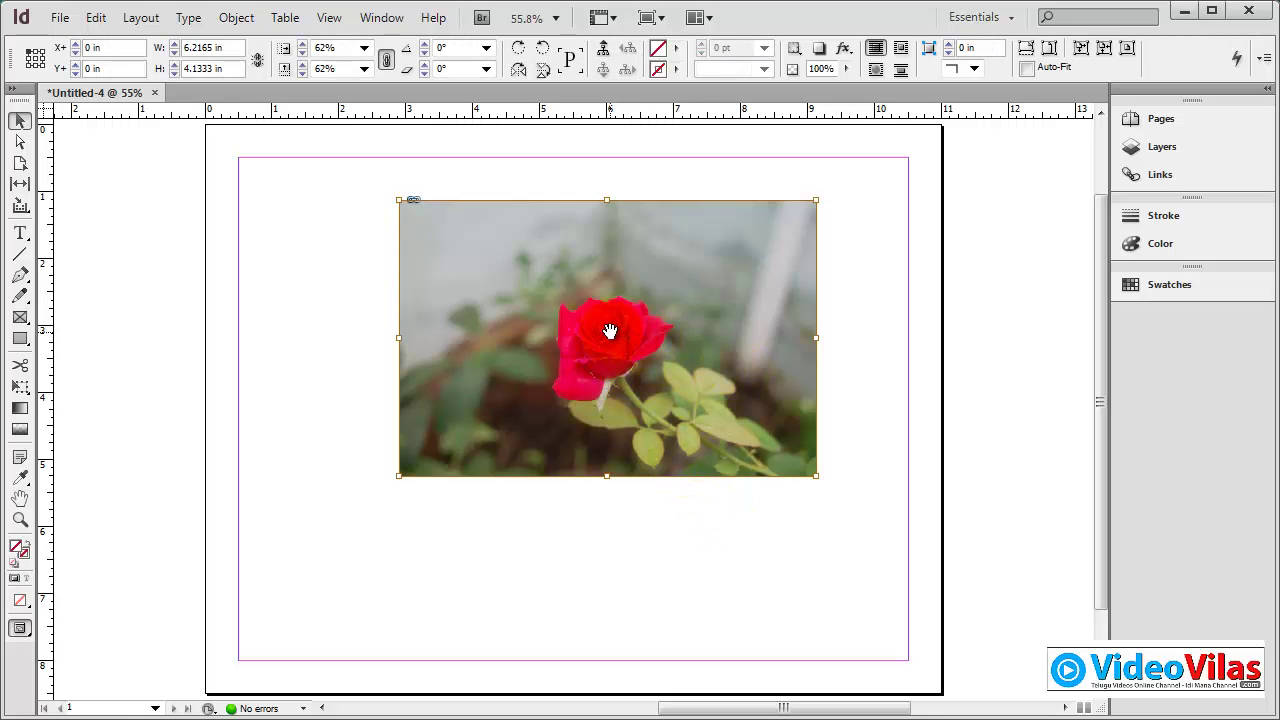
mouse_move(610, 331)
left_mouse_down()
mouse_move(603, 360)
mouse_move(610, 332)
left_mouse_up()
left_click(221, 315)
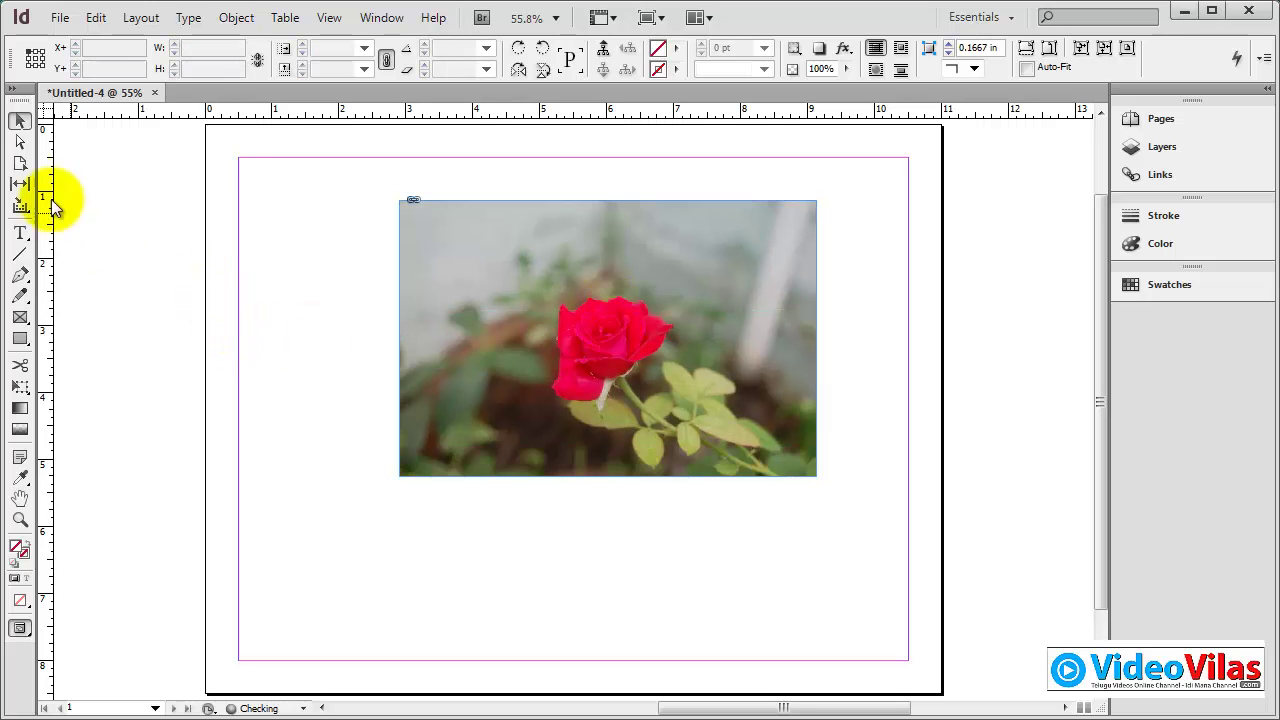
left_click(20, 141)
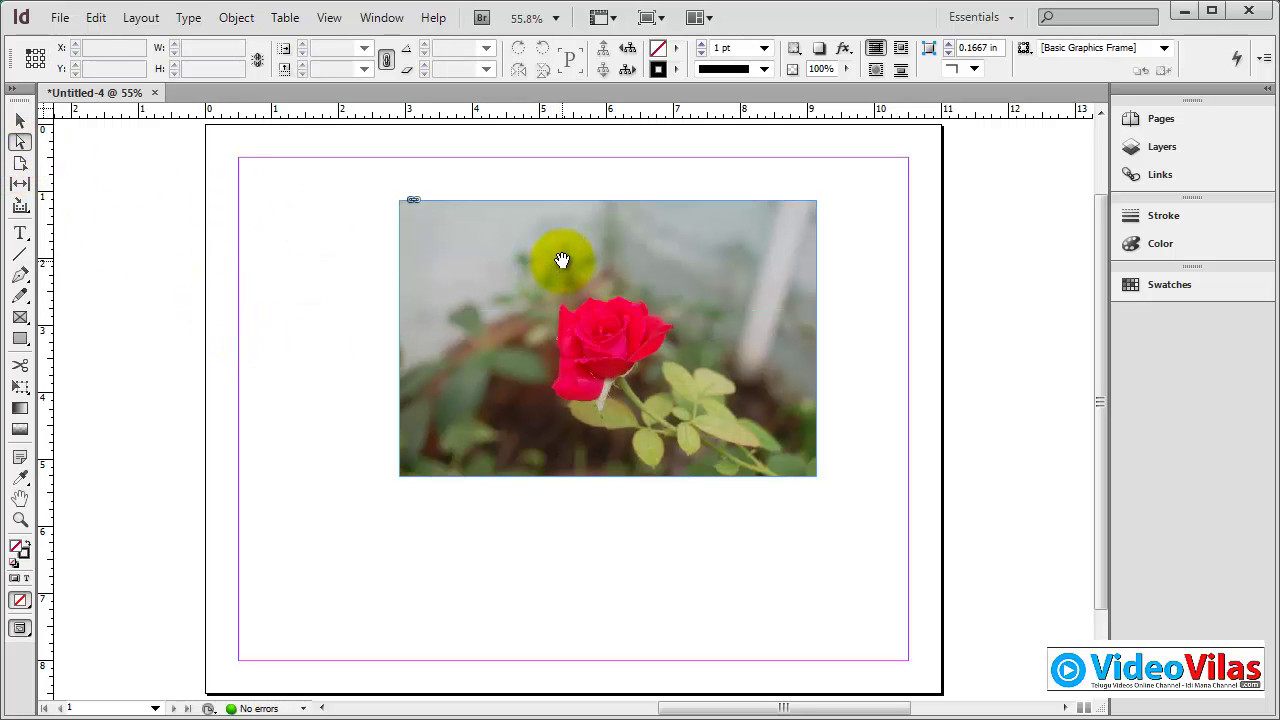
mouse_move(562, 260)
left_mouse_down()
mouse_move(565, 295)
mouse_move(570, 243)
left_mouse_up()
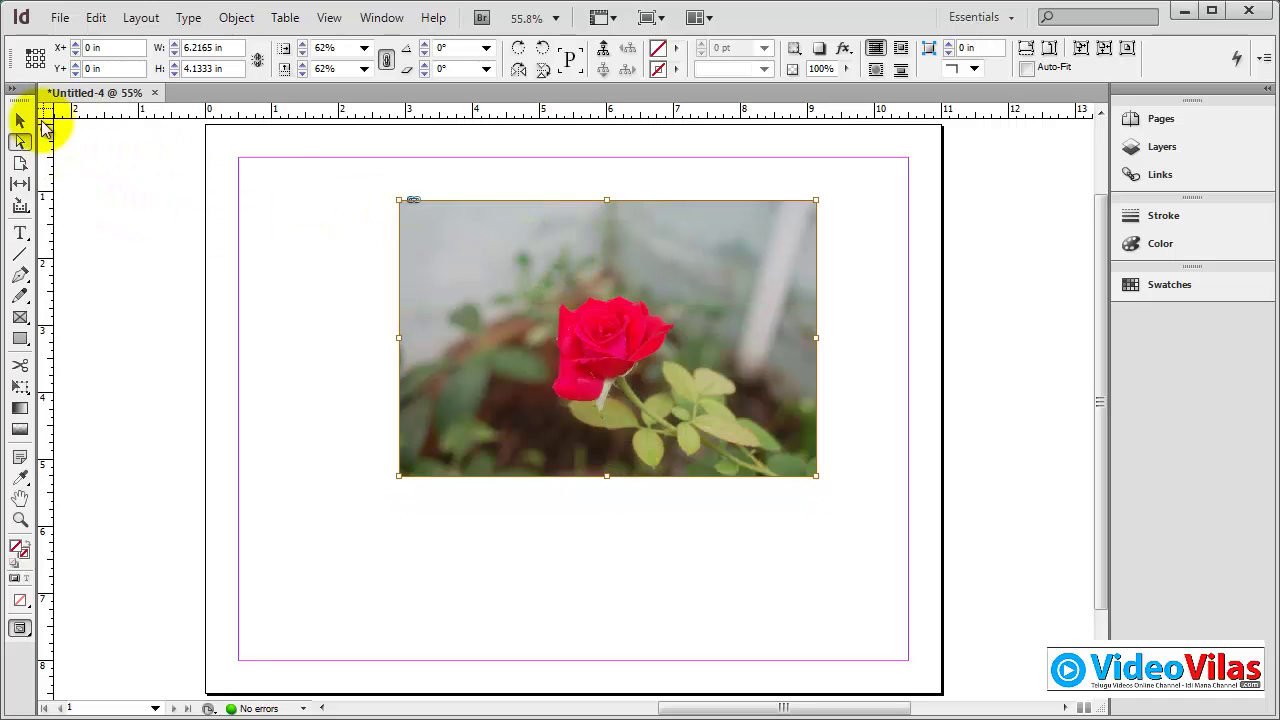
Move the whole rose photo with its frame until its right edge meets the page's right edge, and deselect it
left_click(20, 120)
left_click_drag(611, 274, 737, 263)
left_click(467, 281)
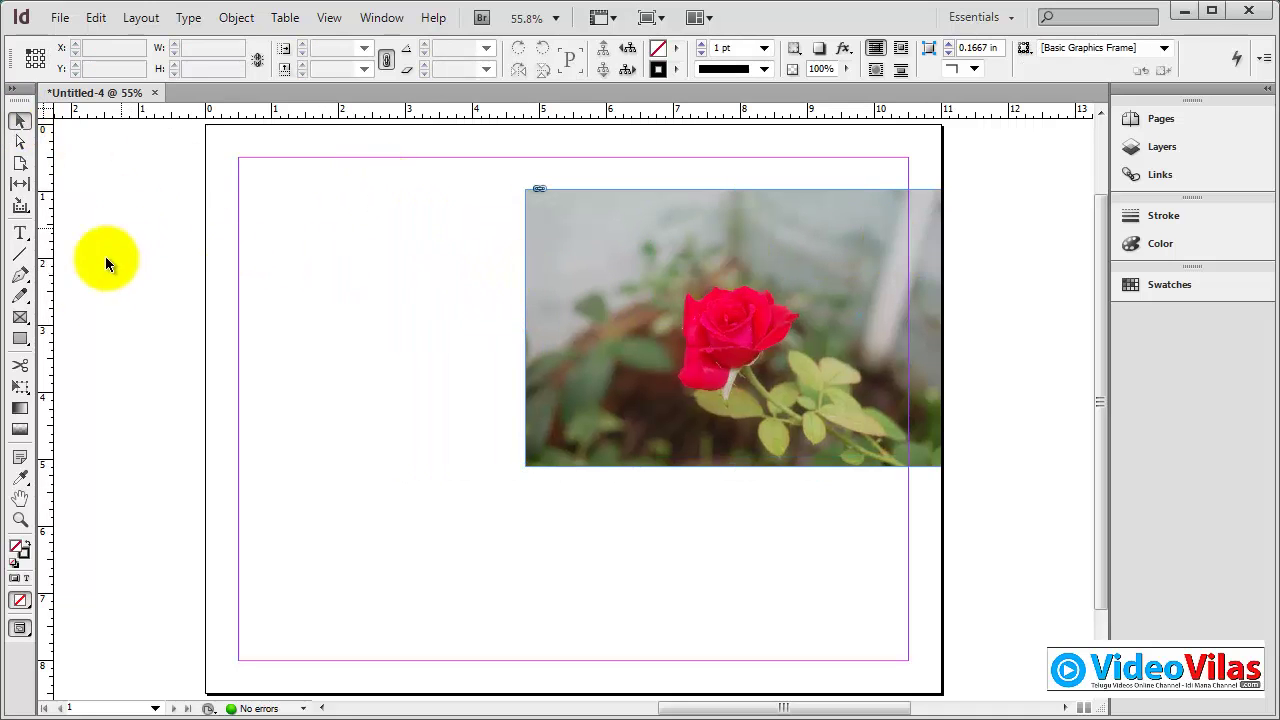
Draw a rectangle about 2.46 × 2.2 in on the blank area to the left of the rose photo
left_click(30, 340)
left_click_drag(258, 234, 423, 381)
Move the rectangle to about X 1.58 in, Y 1.23 in and resize it to about 2.32 × 2.04 in
left_click(20, 119)
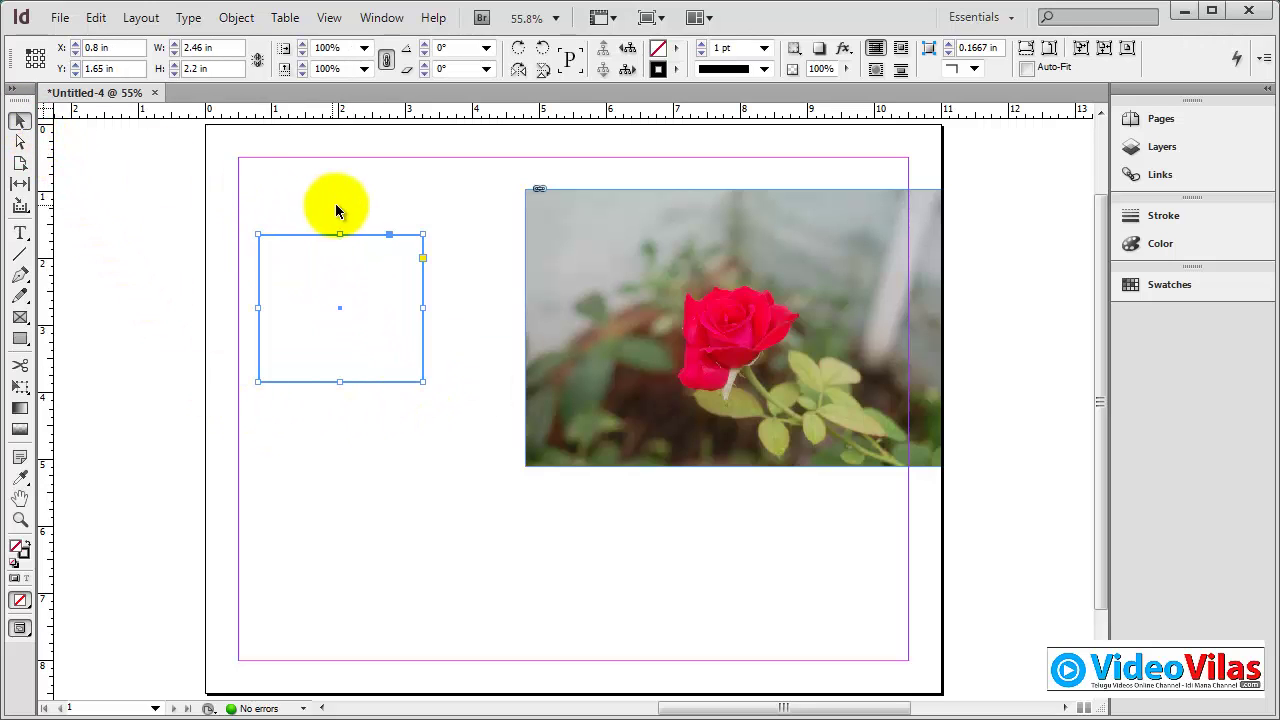
left_click(340, 210)
left_click_drag(380, 258, 432, 230)
mouse_move(475, 354)
left_mouse_down()
mouse_move(417, 289)
mouse_move(466, 343)
left_mouse_up()
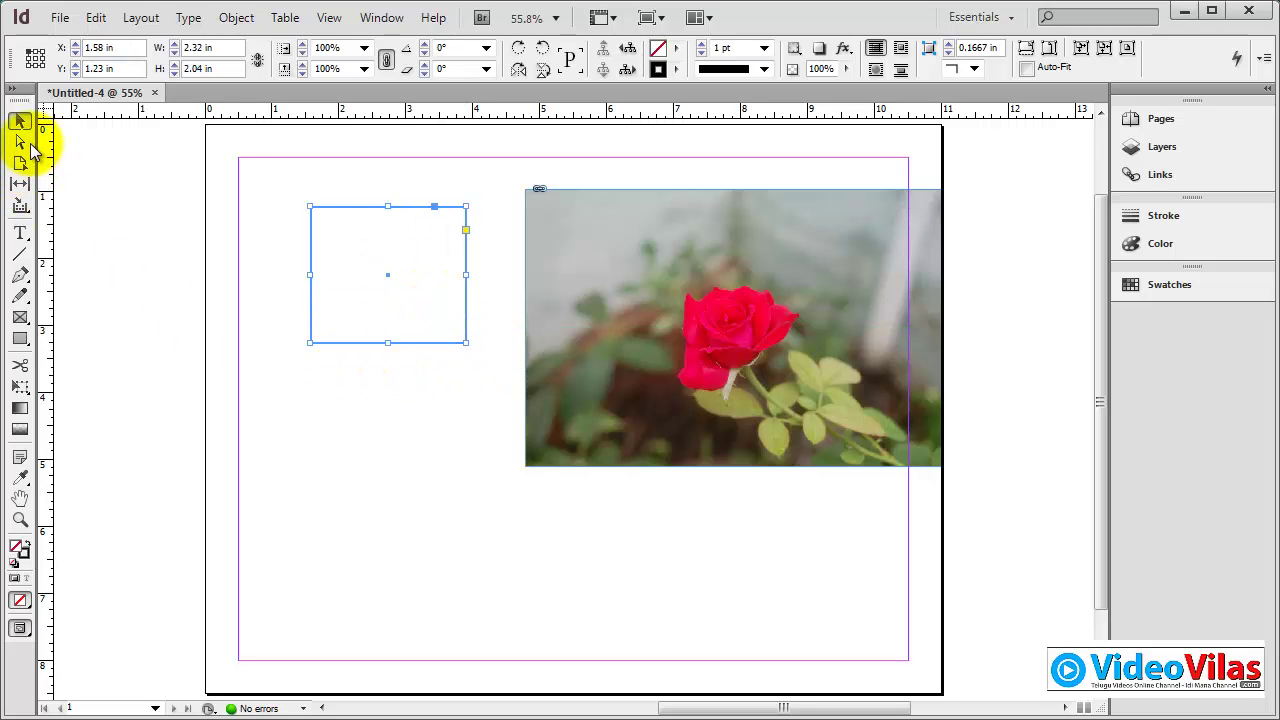
Reshape the rectangle into an irregular four-sided shape by moving its corner points with the Direct Selection tool, the upper-left one to X 2.22 in, Y 1.57 in
left_click(21, 142)
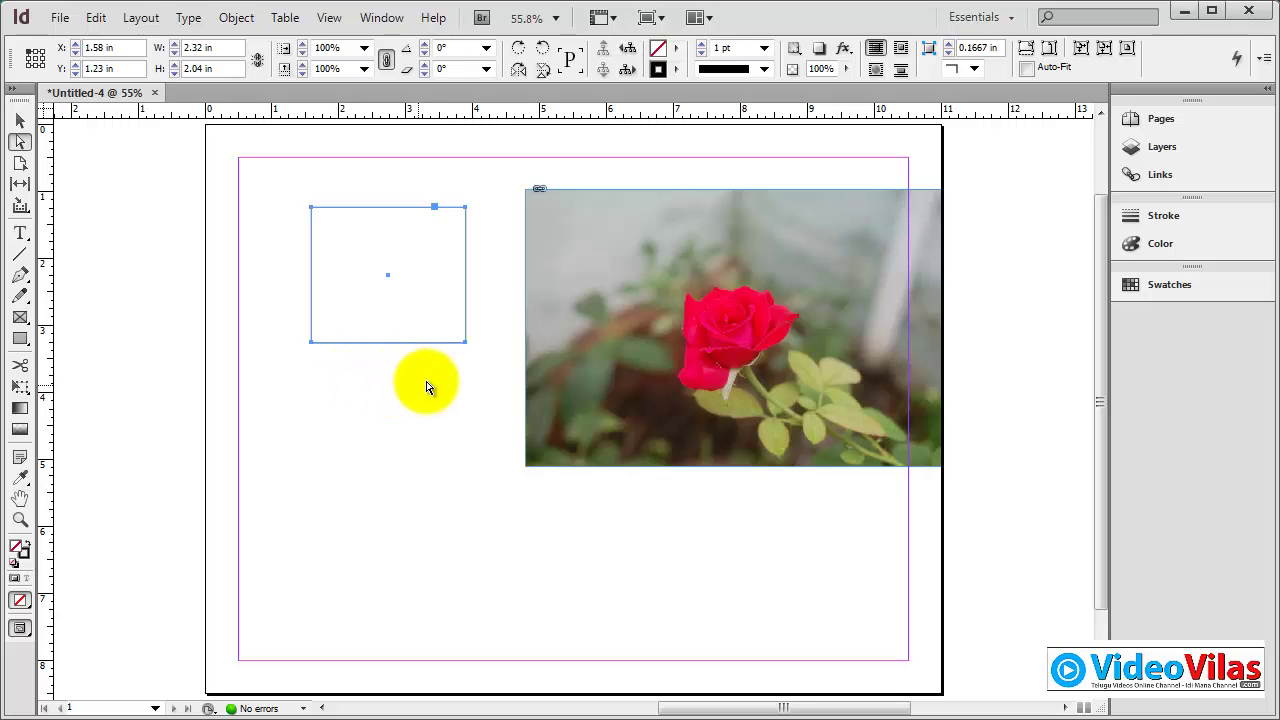
left_click(466, 348)
left_click_drag(466, 348, 466, 395)
left_click_drag(466, 265, 480, 205)
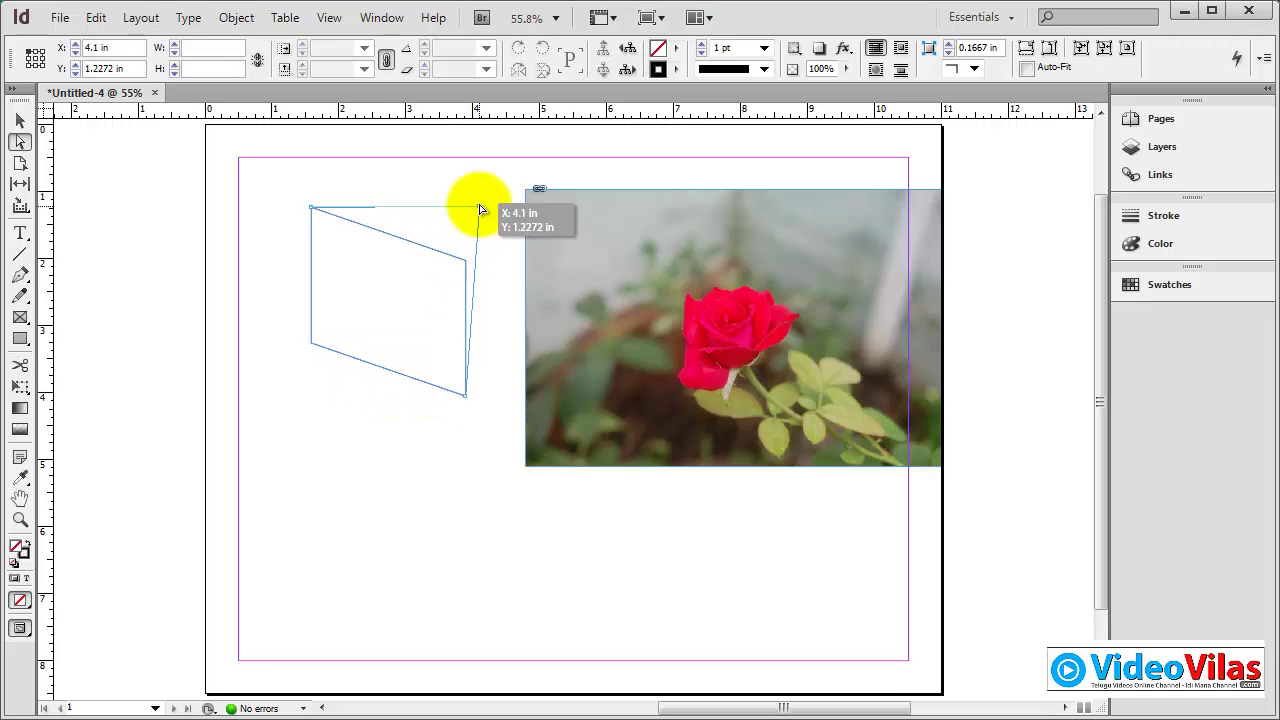
left_click_drag(311, 208, 353, 230)
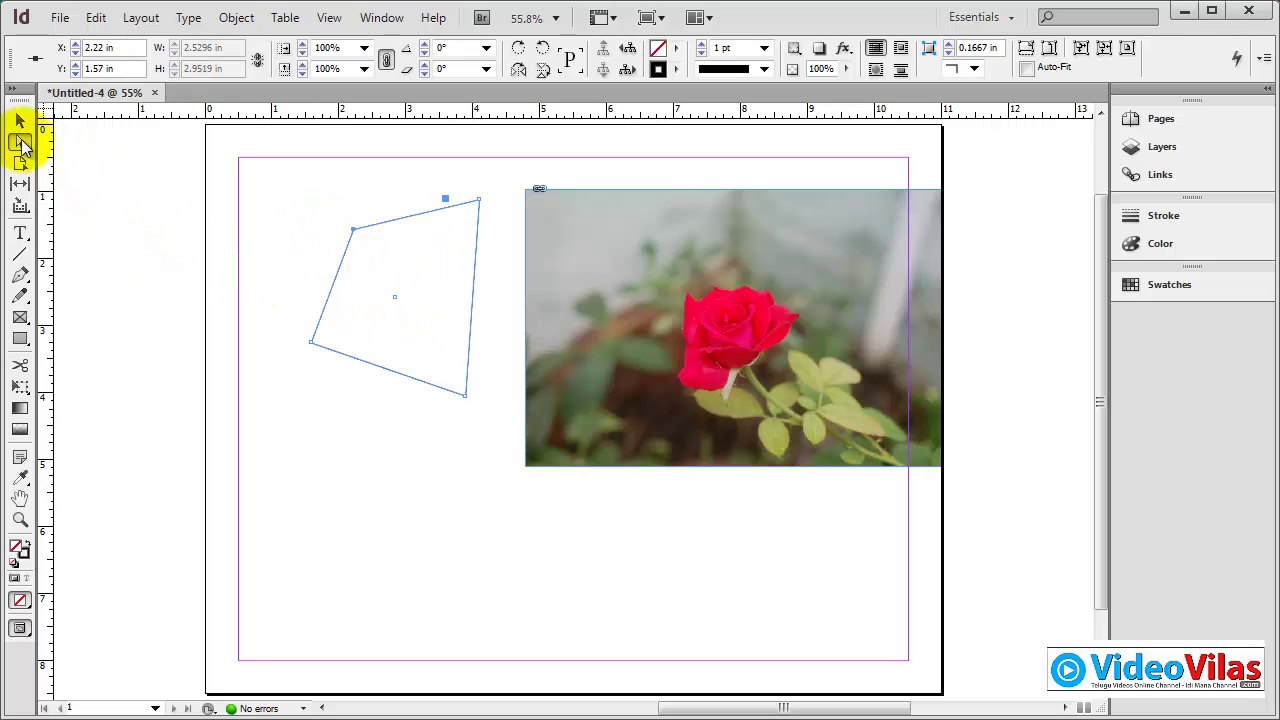
Select the four-sided shape and the rose photo together with the Selection tool, and clear the selection
left_click(21, 120)
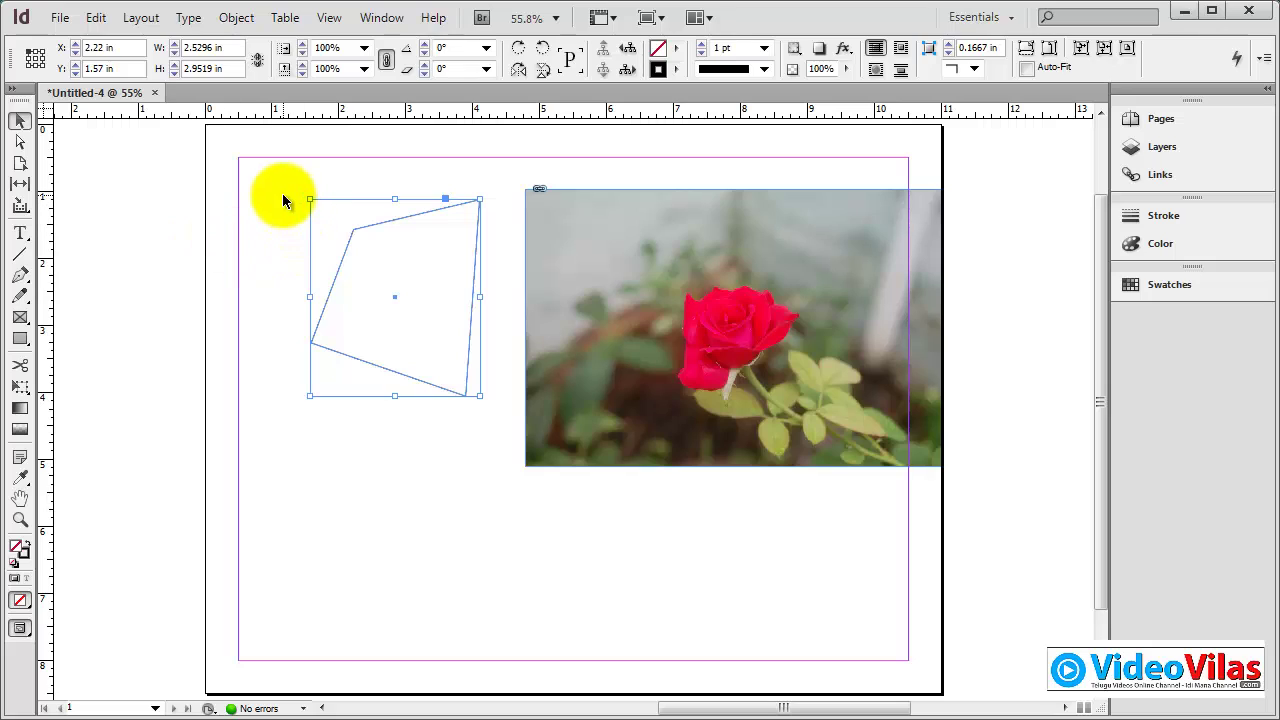
left_click(321, 289)
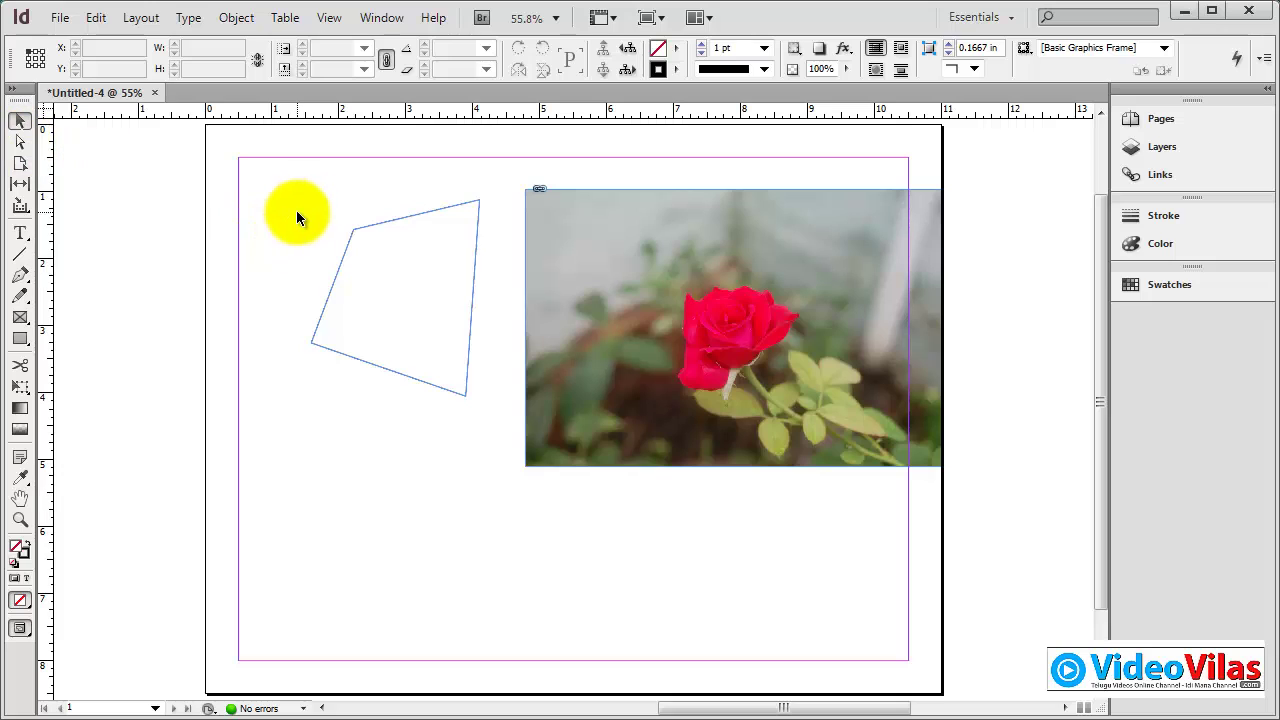
left_click(483, 358)
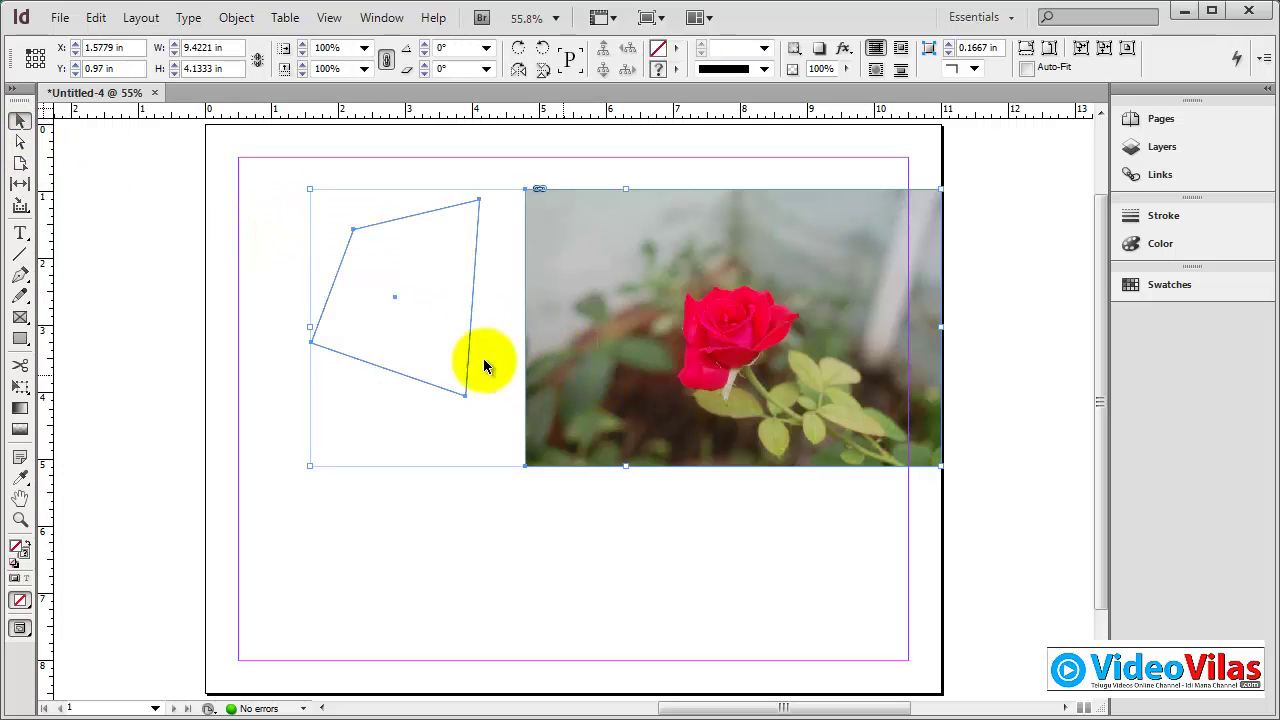
left_click(282, 195)
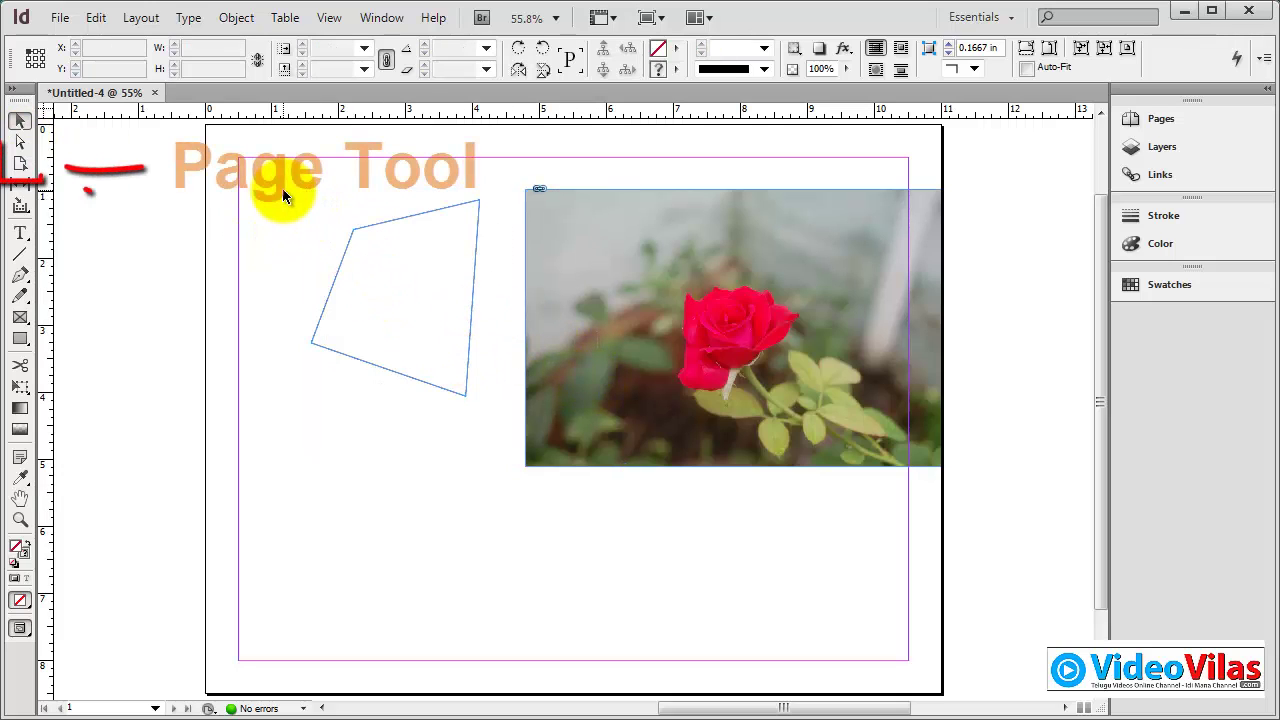
Try resizing the page from its side handles with the Page tool, and set its Liquid Page Rule to Off
left_click(22, 165)
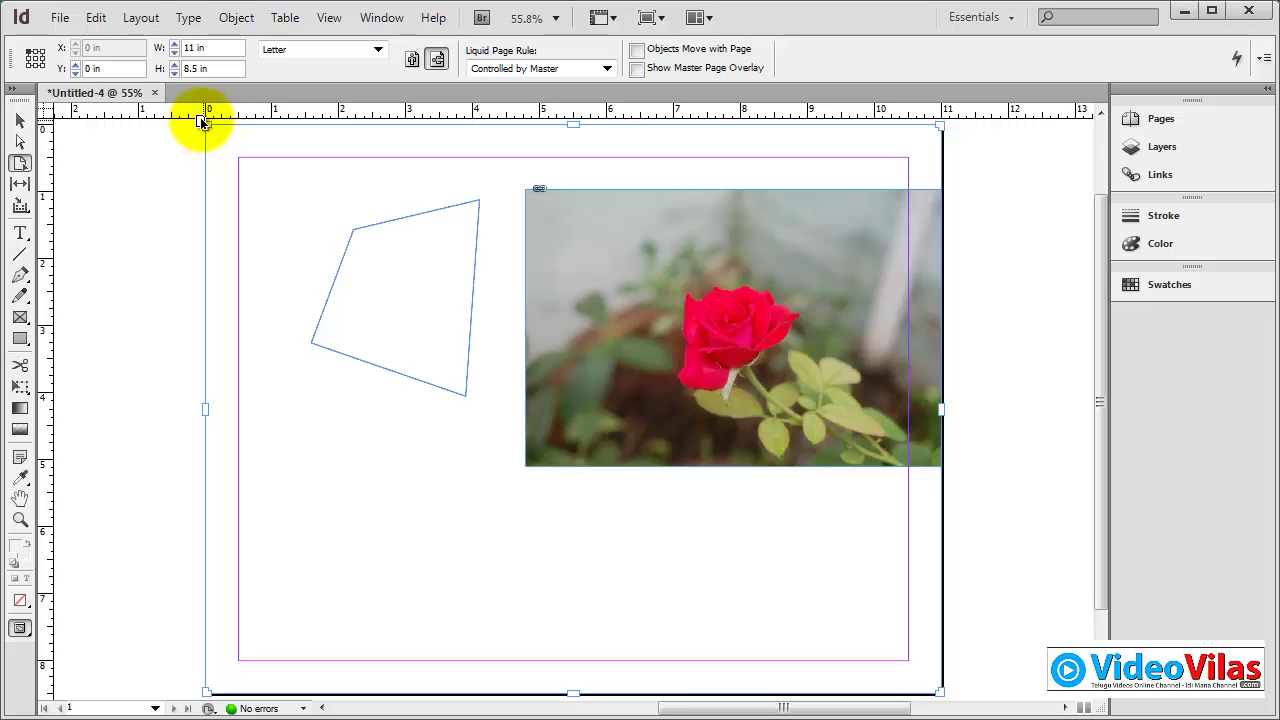
left_click_drag(201, 410, 291, 419)
left_click(944, 423)
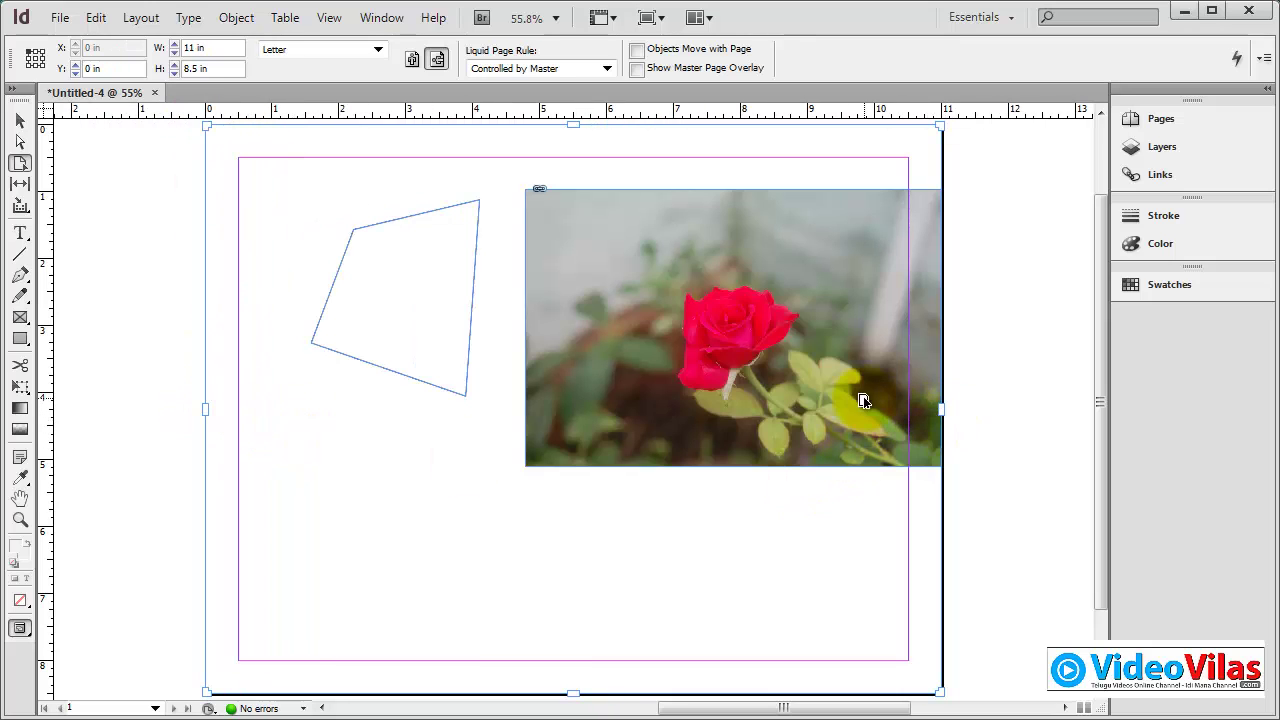
left_click(605, 68)
left_click(487, 84)
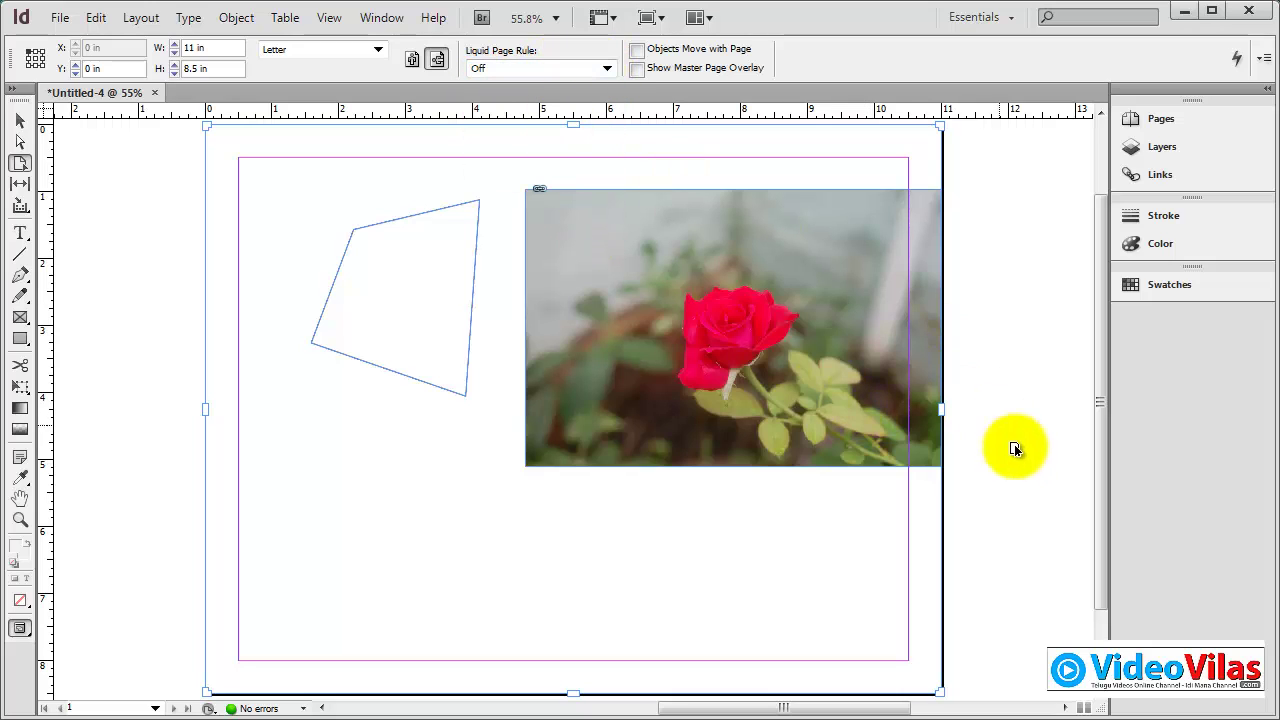
Try resizing the page again from its right-edge handle and its upper-left corner handle
left_click_drag(940, 406, 564, 410)
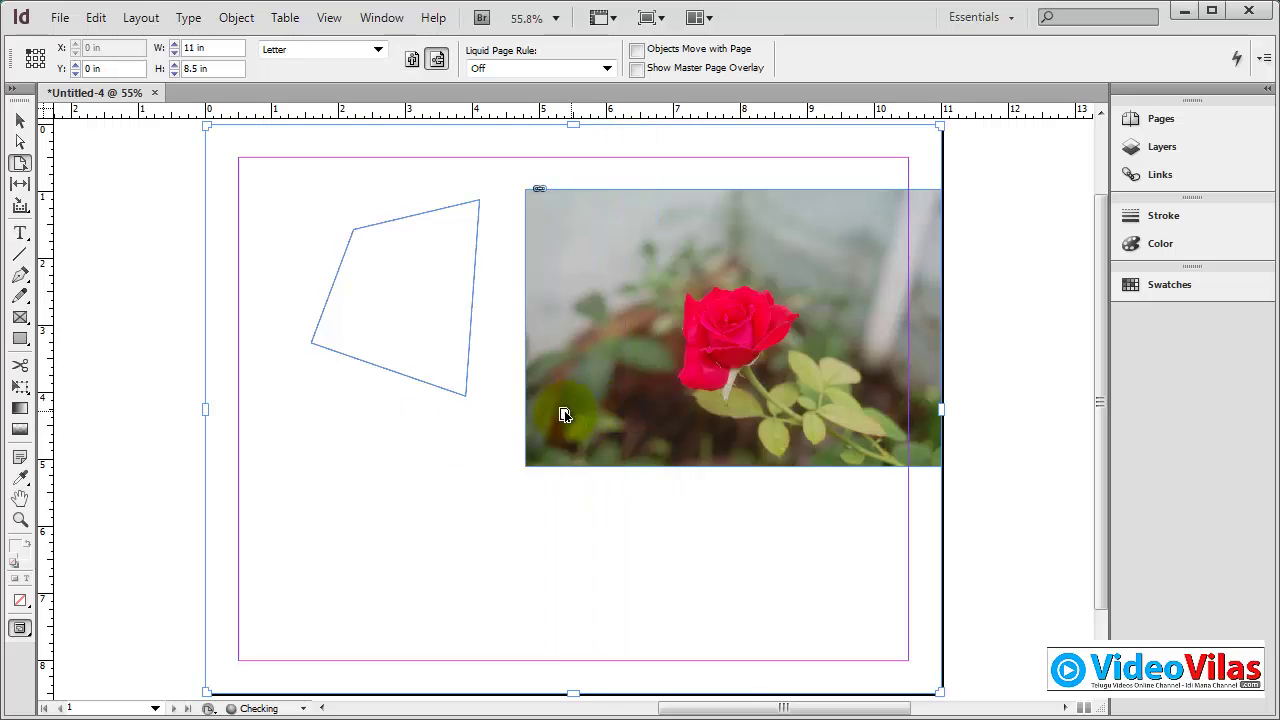
left_click_drag(207, 125, 73, 249)
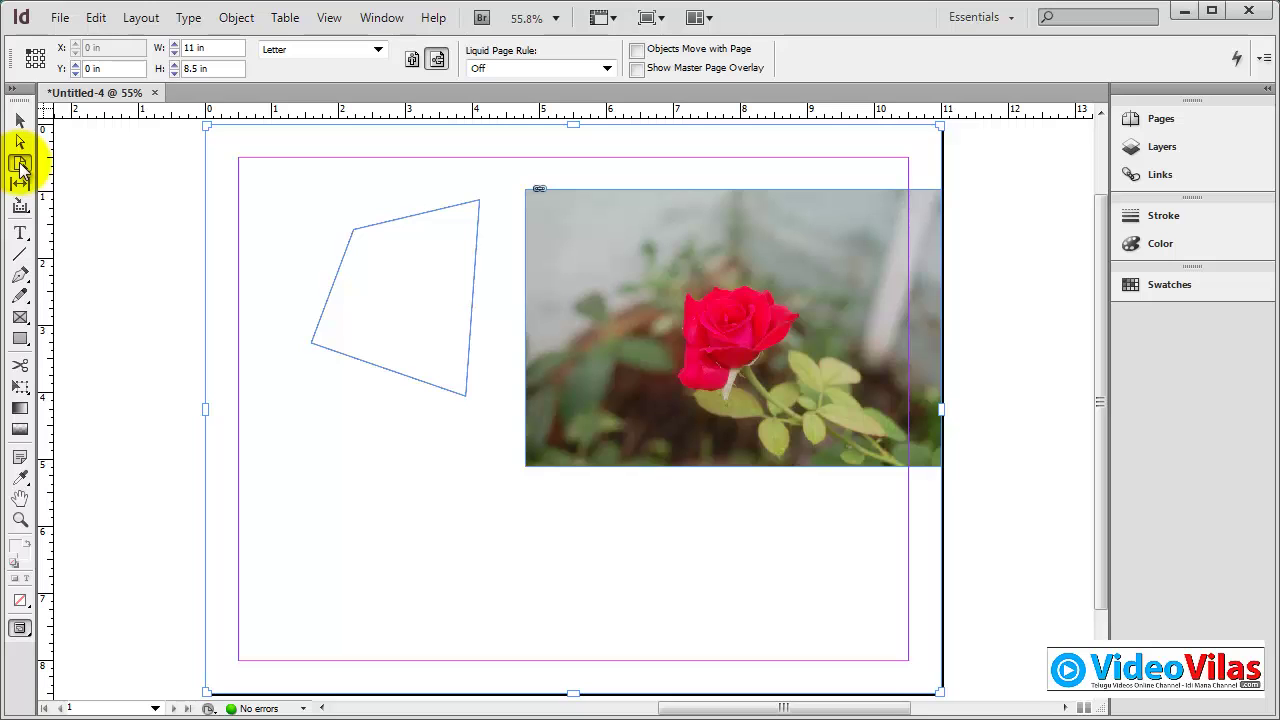
Create a custom page size named mypersonalsize, 10 in wide and 10 in high, and apply it to the page
left_click(377, 52)
left_click(300, 250)
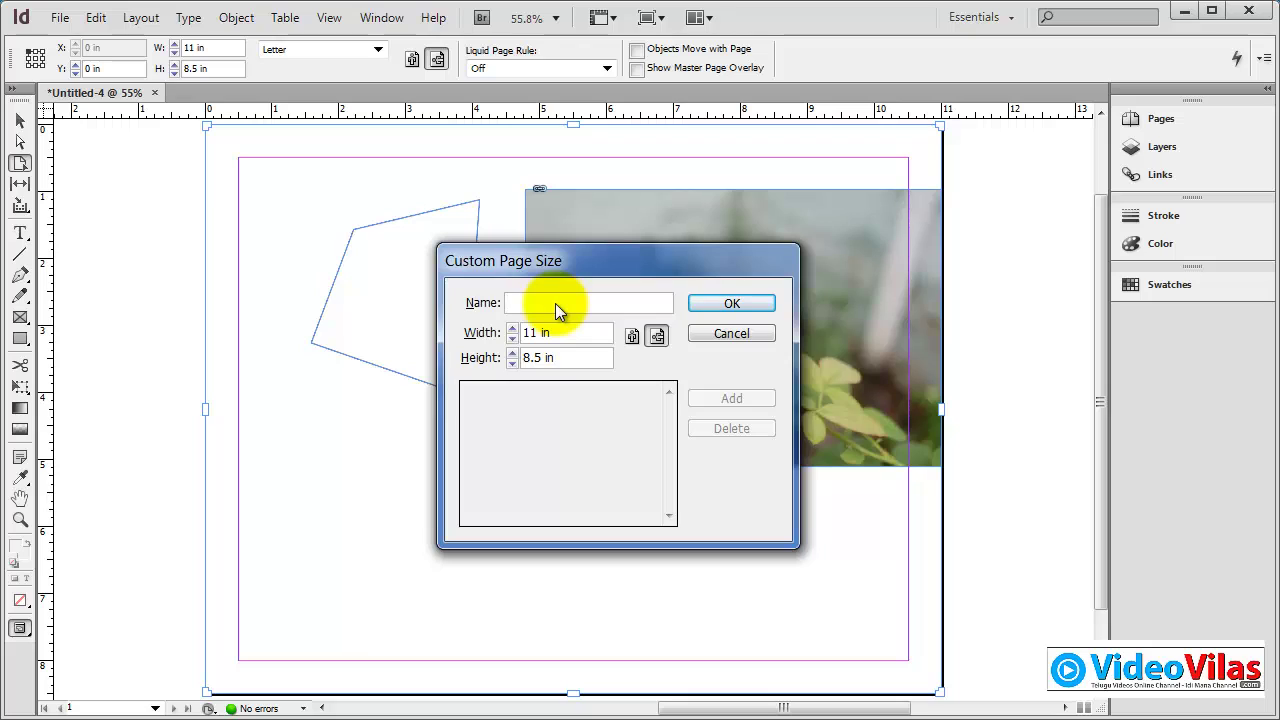
type("10")
key("BackSpace")
key("BackSpace")
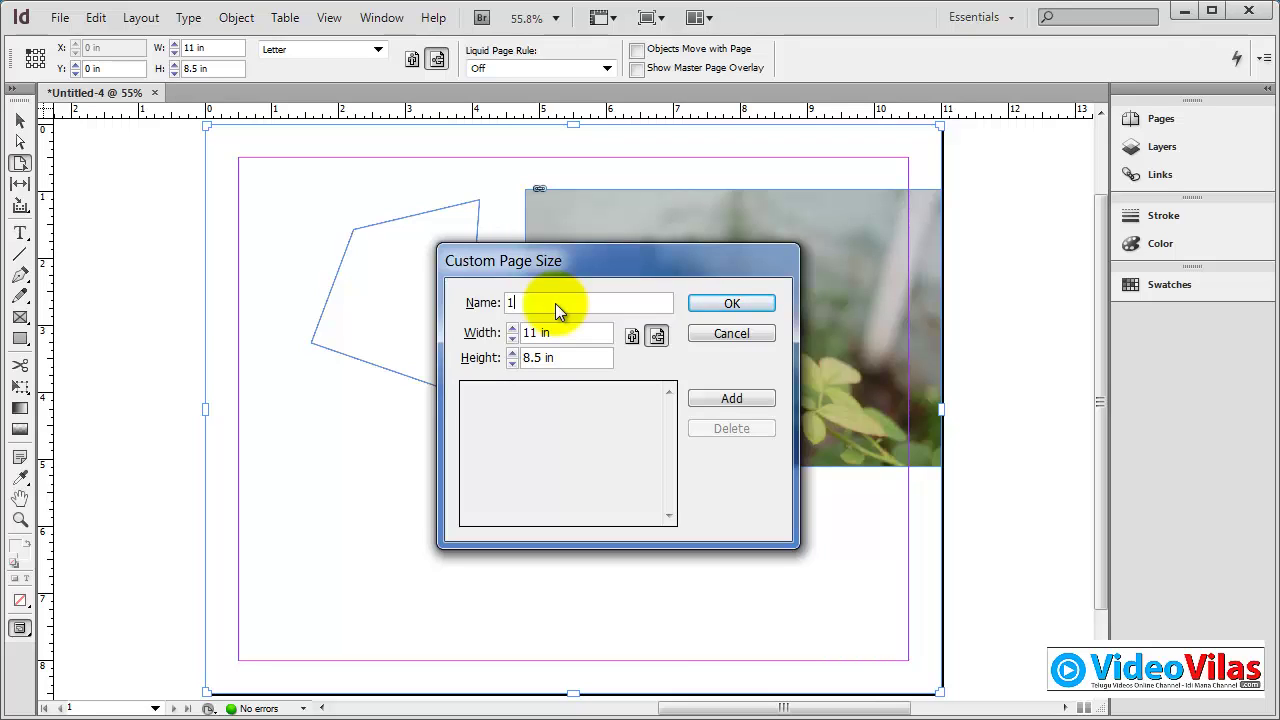
type("mype")
type("10")
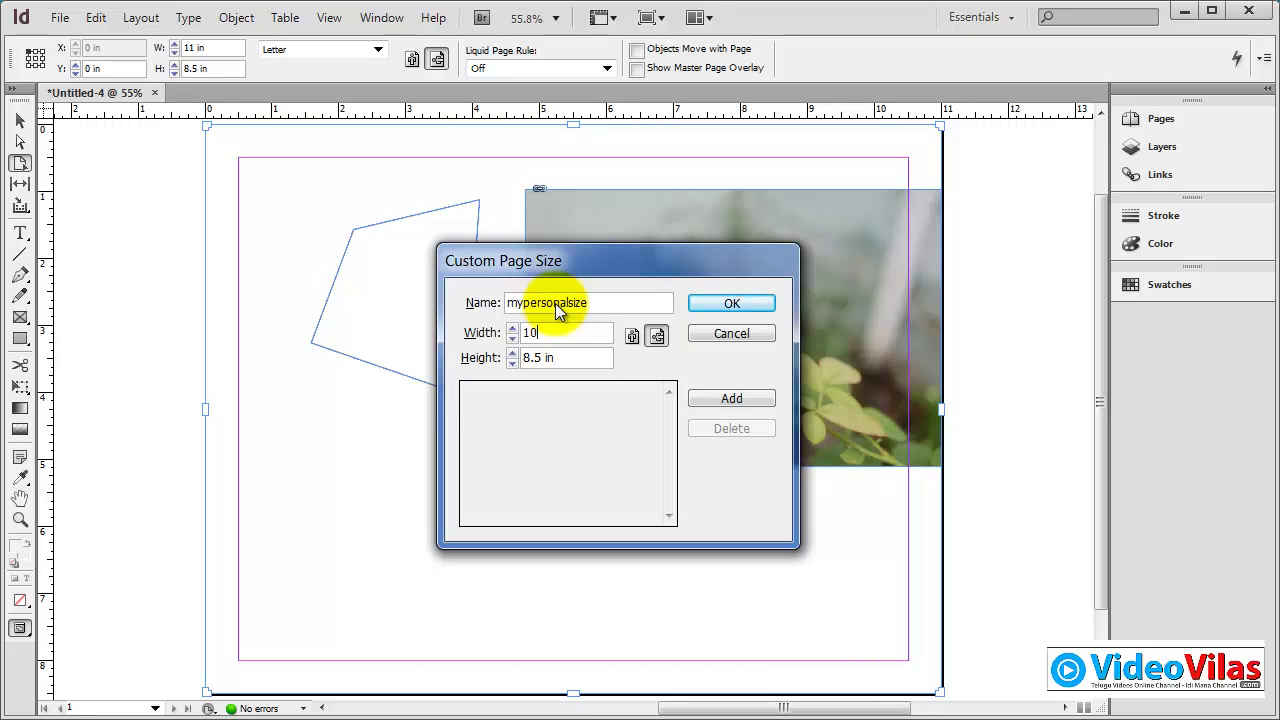
key("Tab")
type("10")
key("Tab")
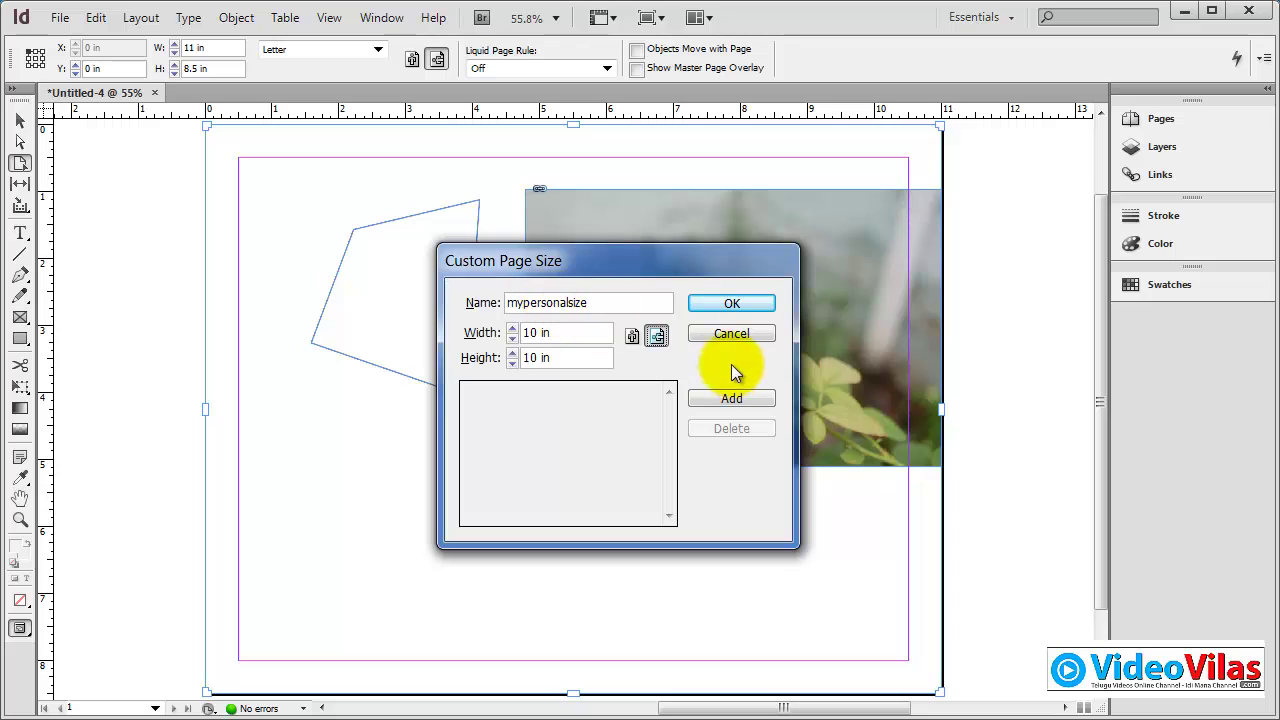
left_click(731, 303)
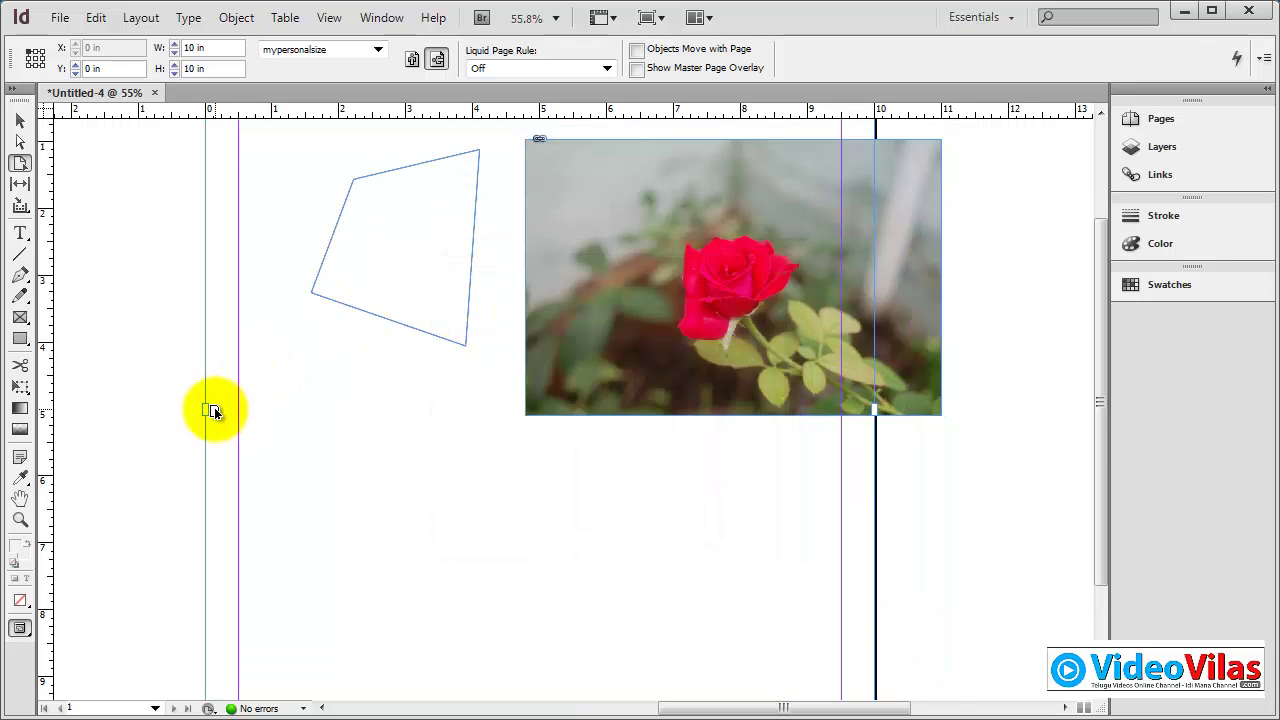
Resize the page's width repeatedly from its left-edge handle with the Page tool, ending about 8.09 in wide
mouse_move(214, 407)
left_mouse_down()
mouse_move(277, 414)
mouse_move(214, 410)
left_mouse_up()
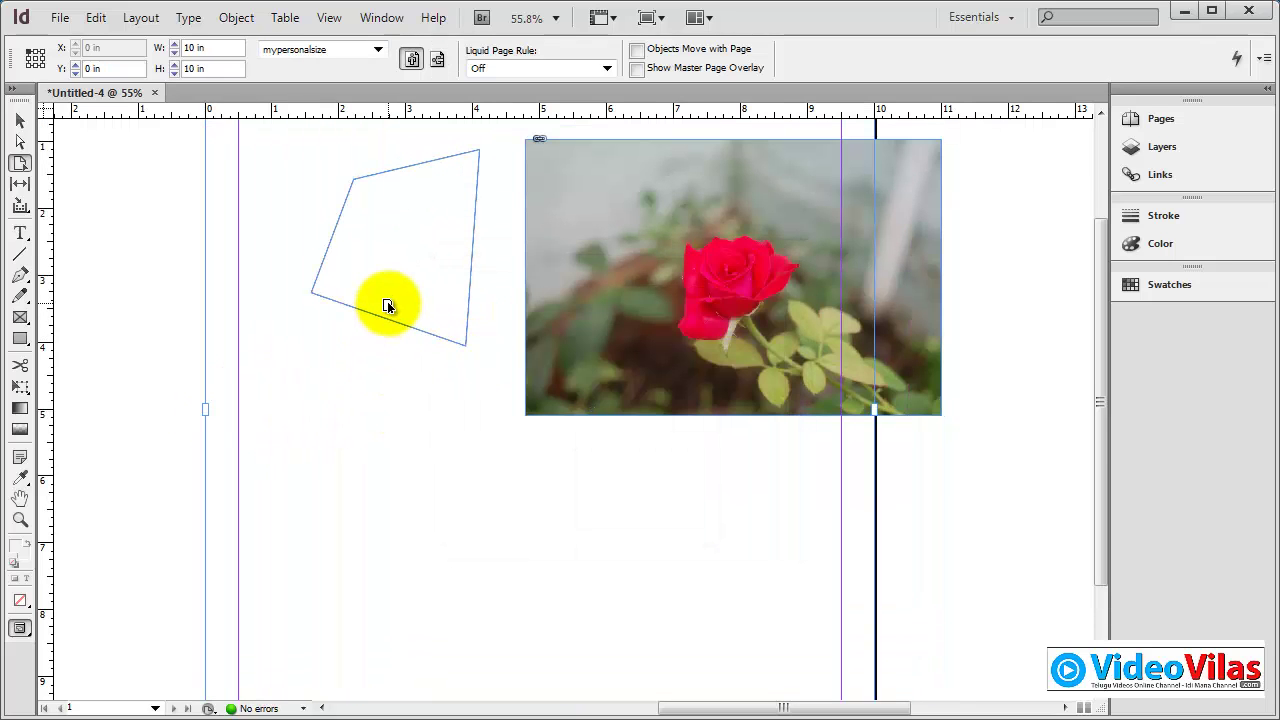
key("ctrl+minus")
key("ctrl+minus")
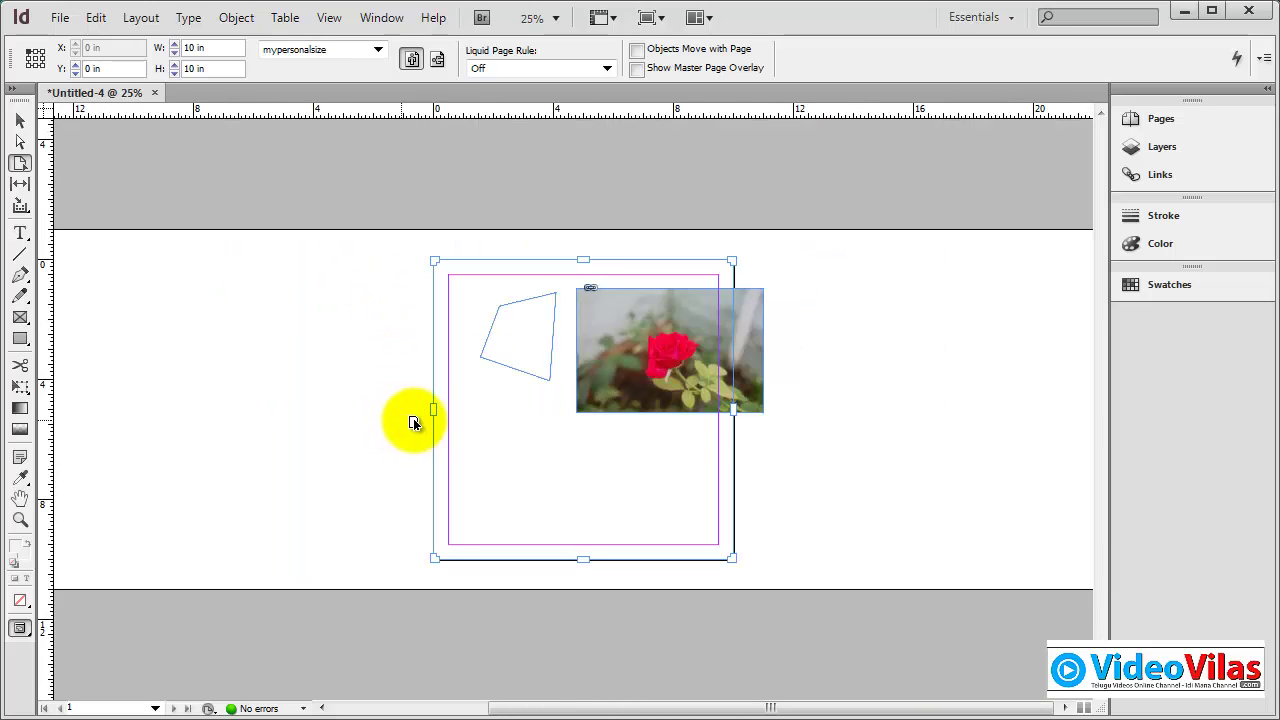
left_click_drag(432, 409, 571, 393)
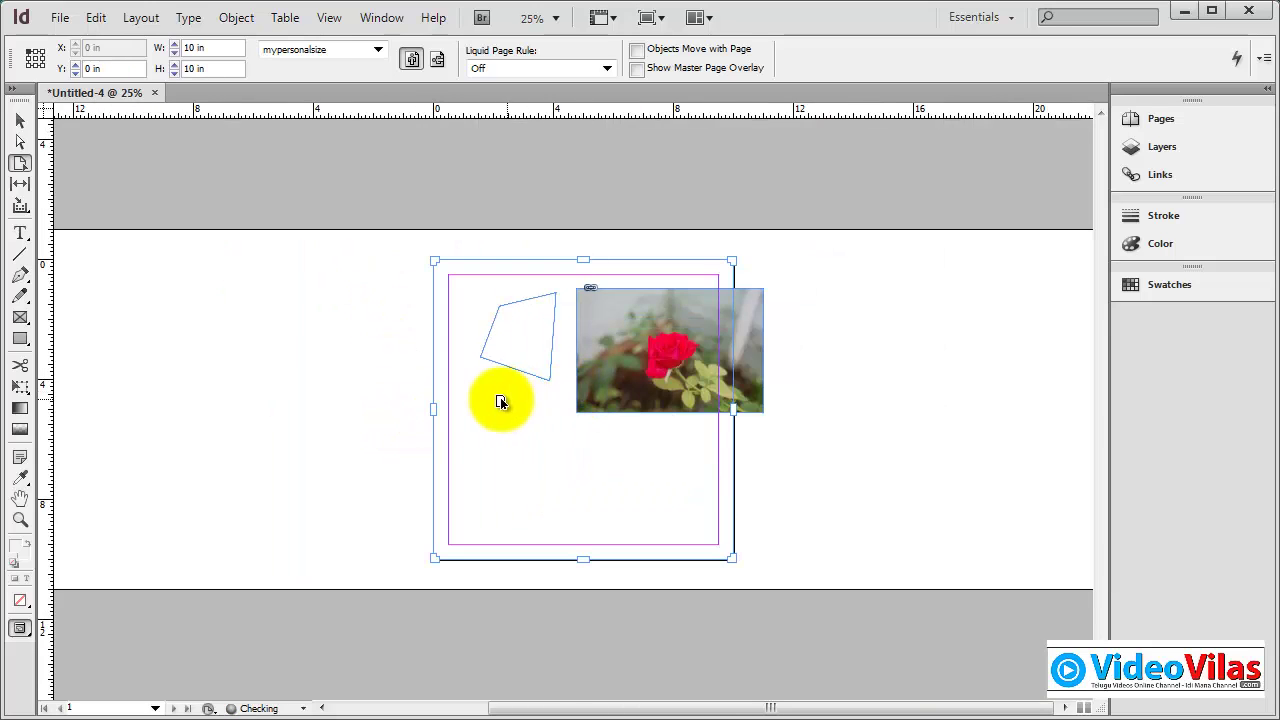
left_click_drag(434, 411, 556, 414)
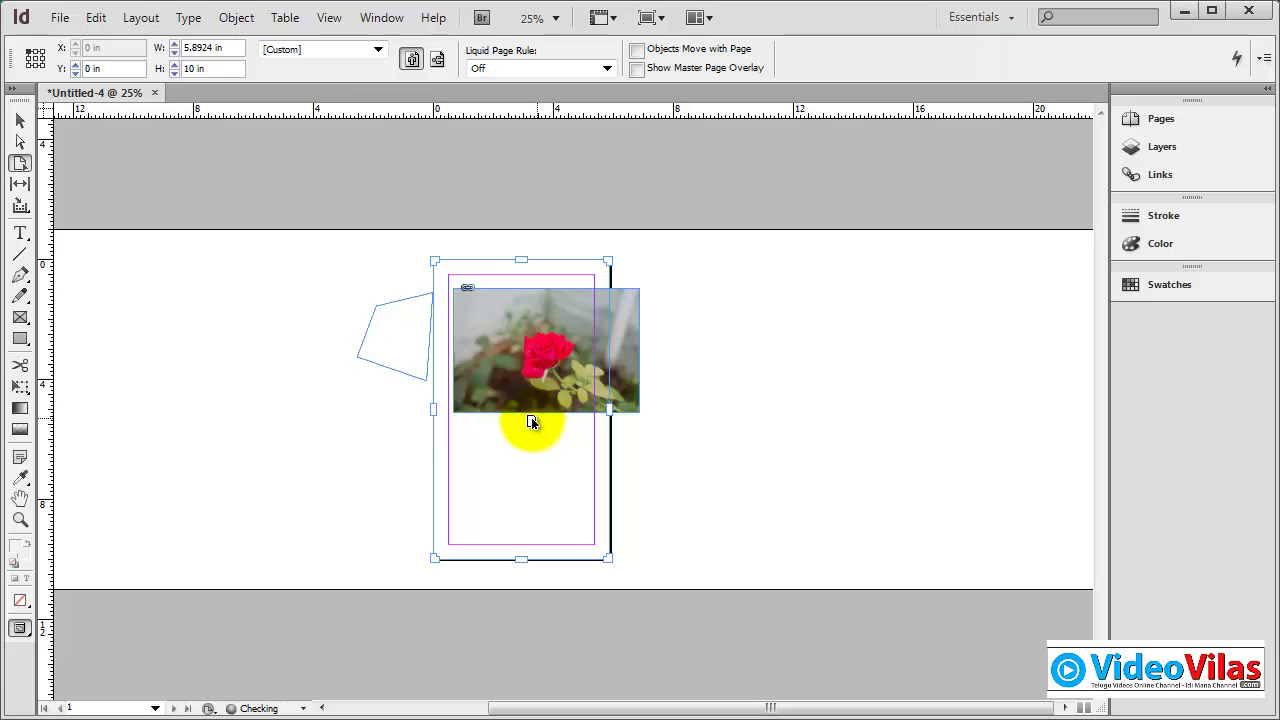
left_click_drag(432, 411, 298, 467)
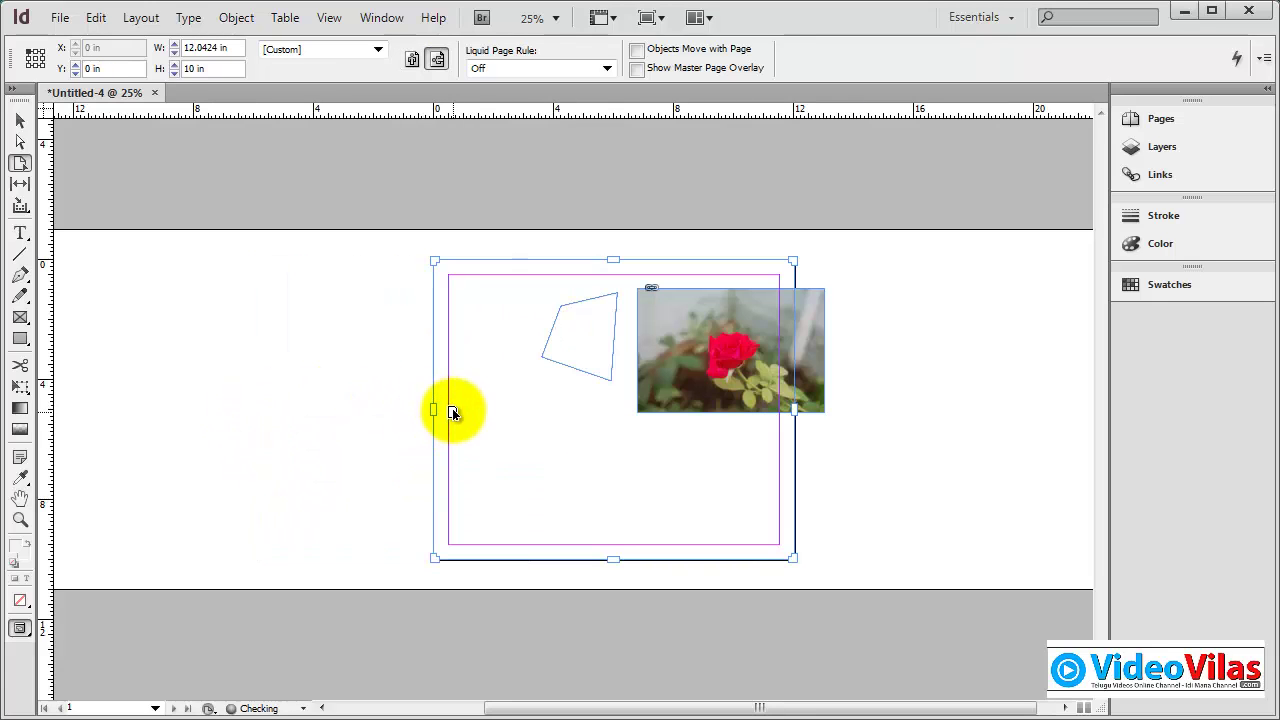
left_click_drag(452, 410, 571, 430)
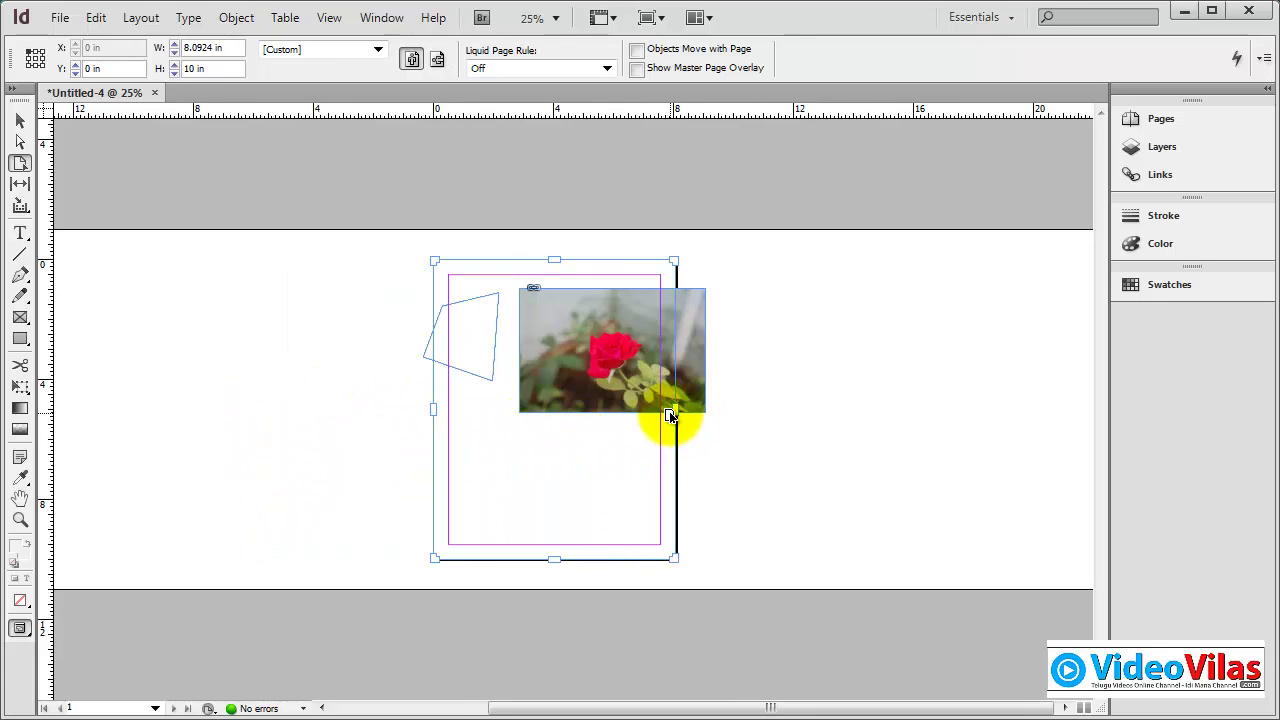
Stretch the page from its right, left and top edge handles to about 14.15 in wide and 10.2 in high
left_click_drag(670, 415, 724, 430)
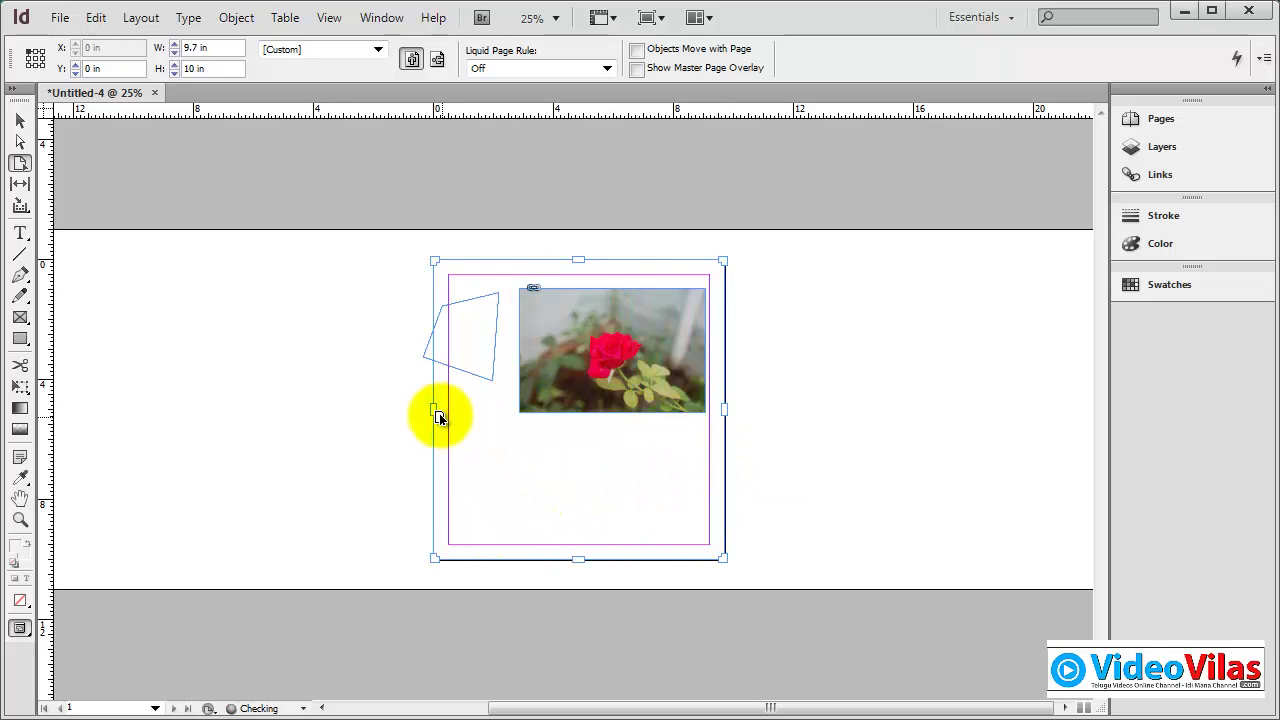
left_click_drag(431, 407, 303, 391)
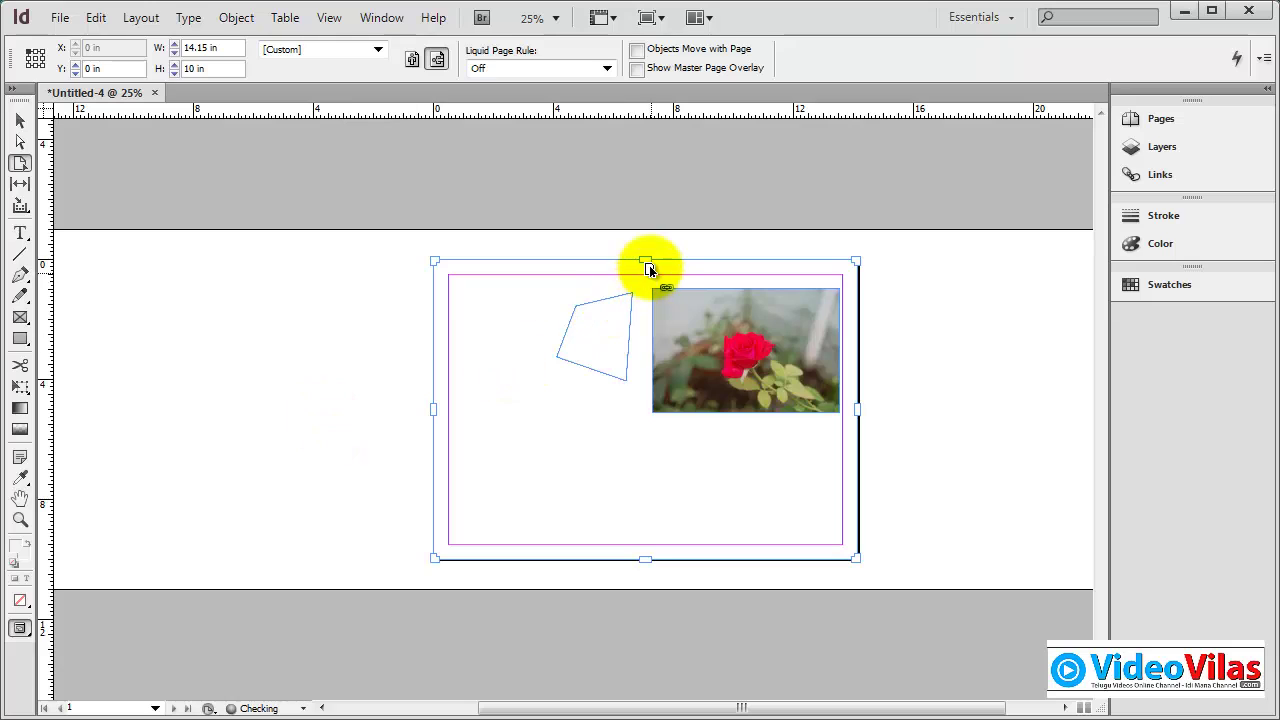
left_click_drag(649, 265, 646, 174)
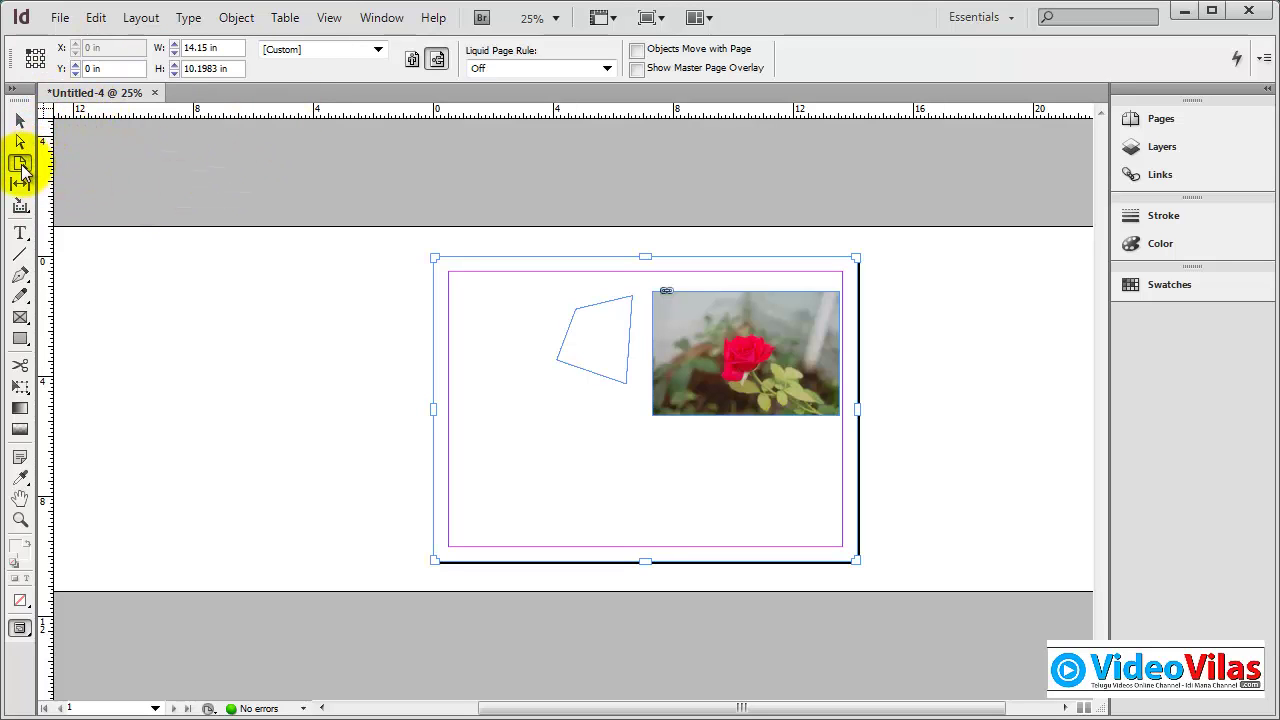
Select the four-sided shape and the rose photo together with the Selection tool and delete them
left_click(20, 120)
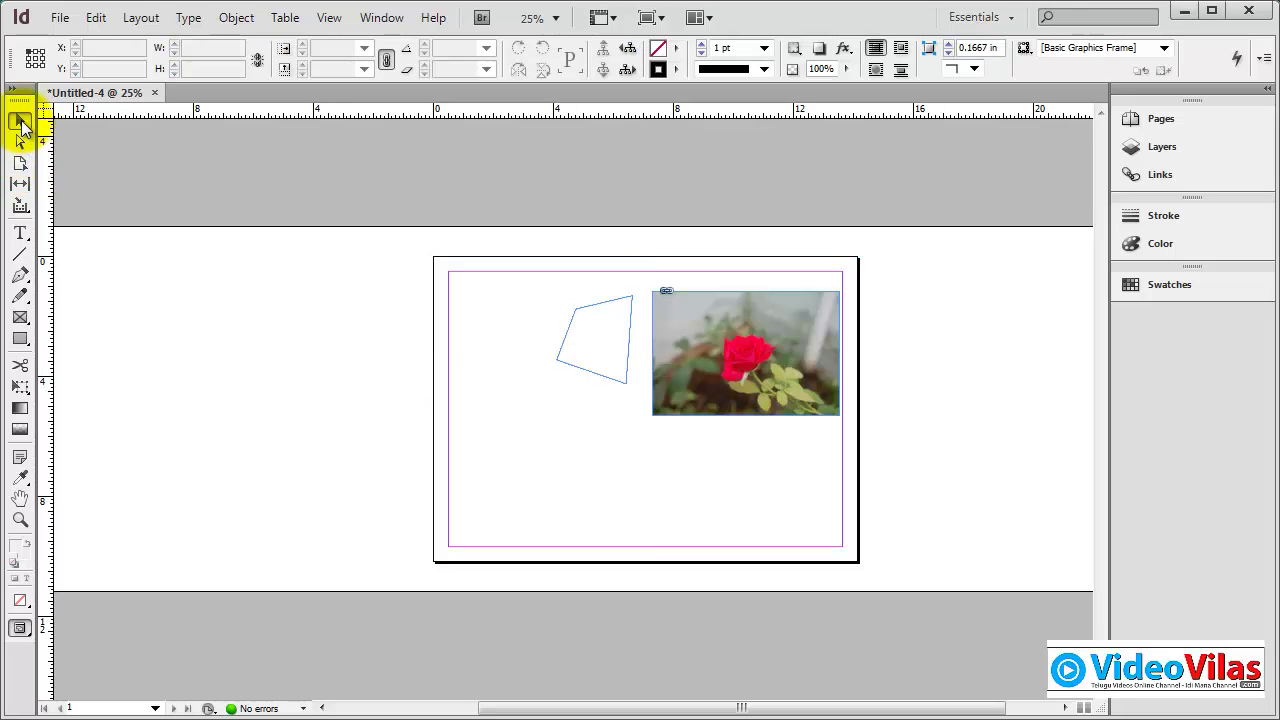
left_click_drag(446, 242, 919, 504)
key("Delete")
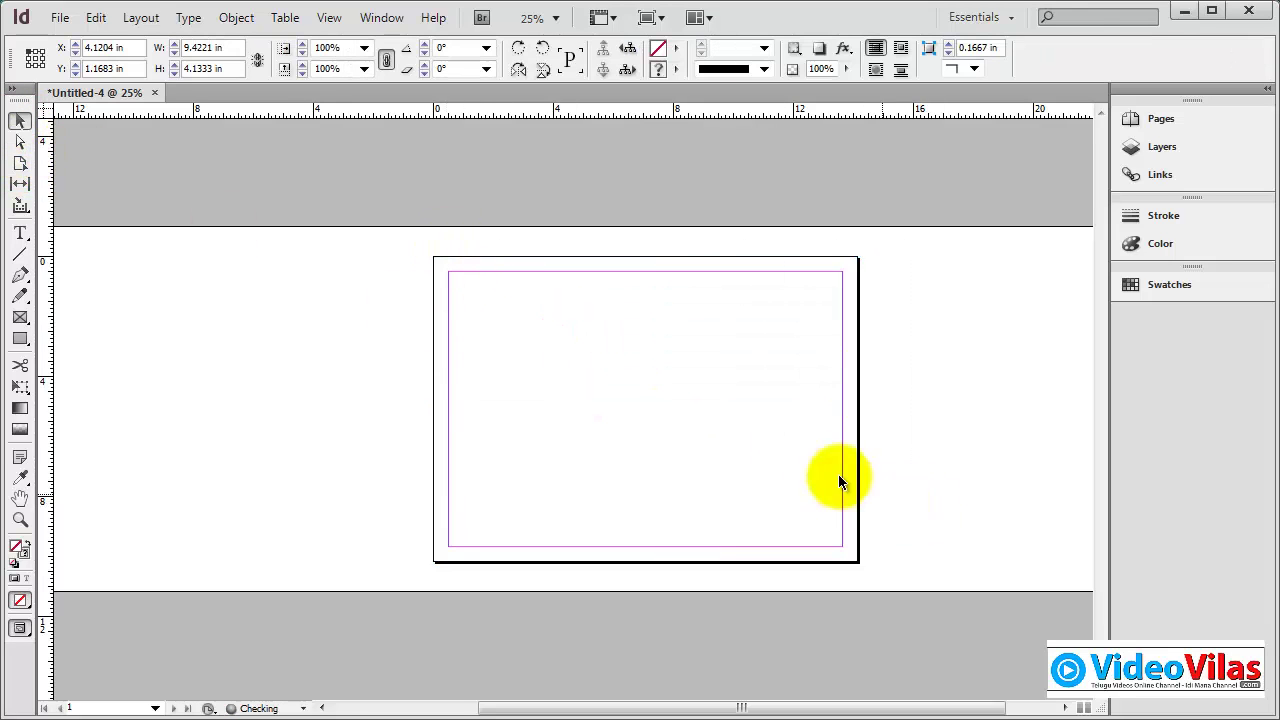
Review the Liquid Page Rule choices with the Page tool and set the page size to Letter
left_click(20, 163)
left_click(717, 397)
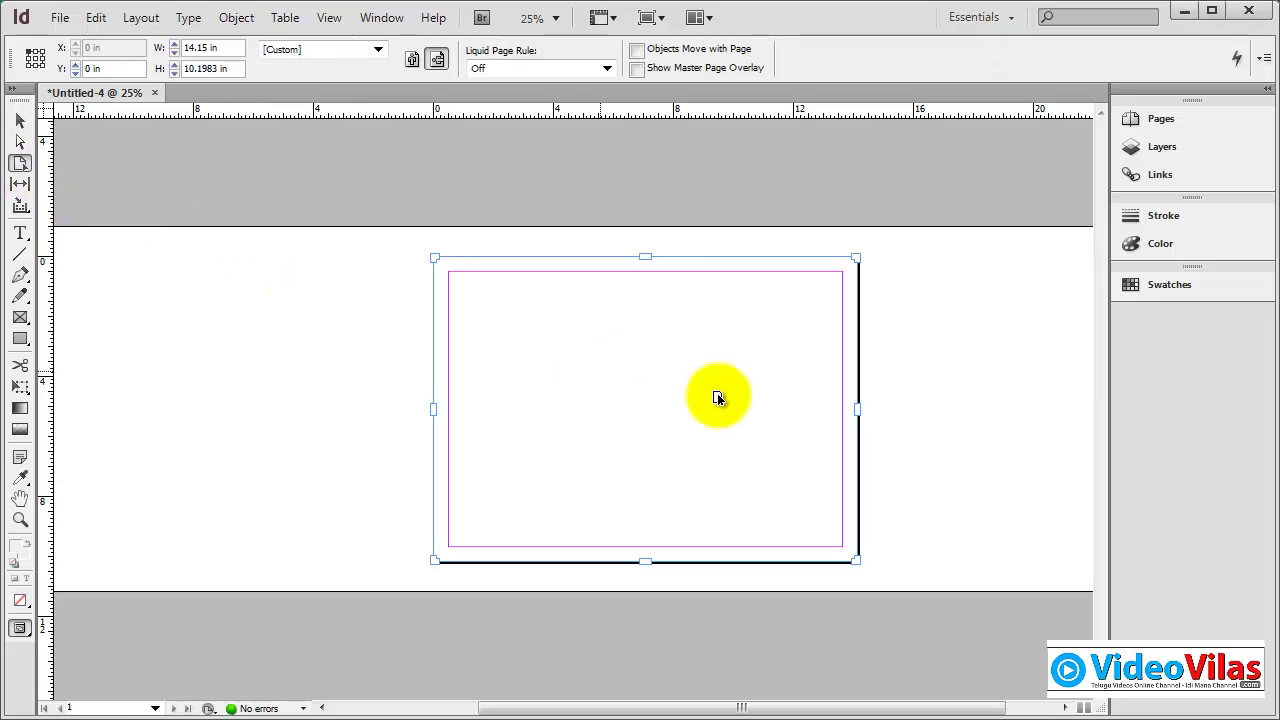
left_click(558, 67)
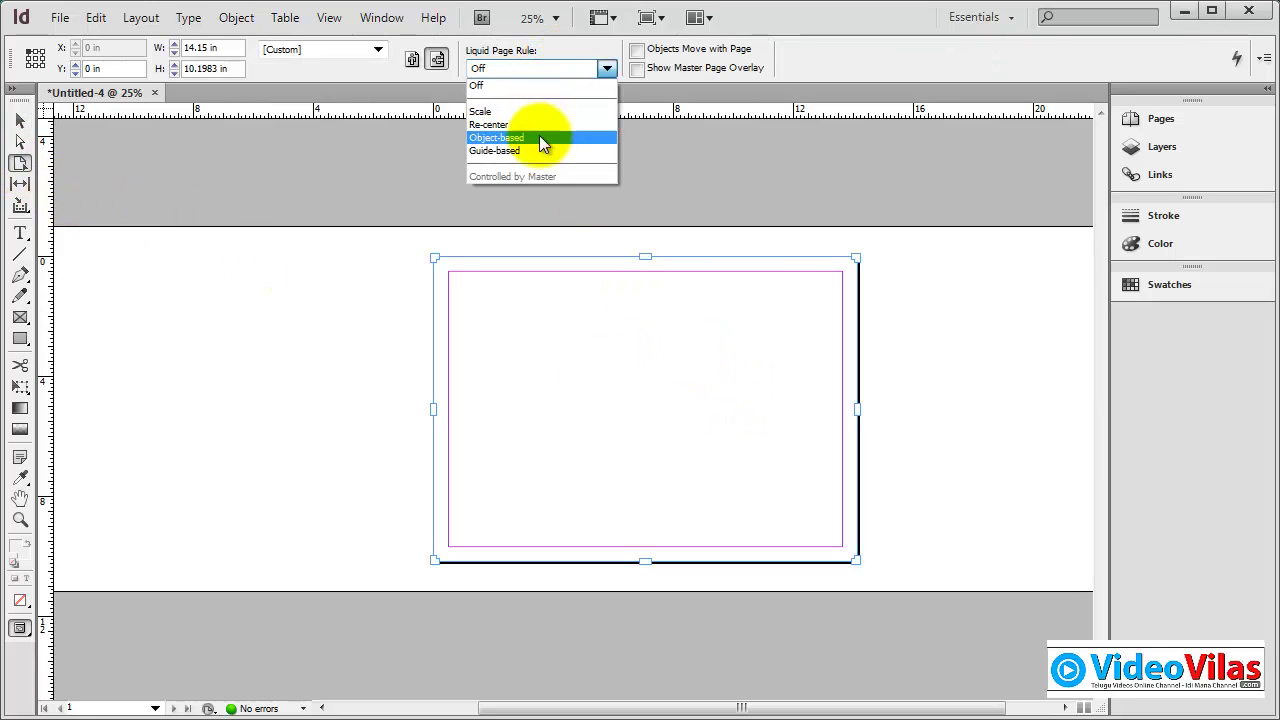
left_click(393, 60)
left_click(310, 46)
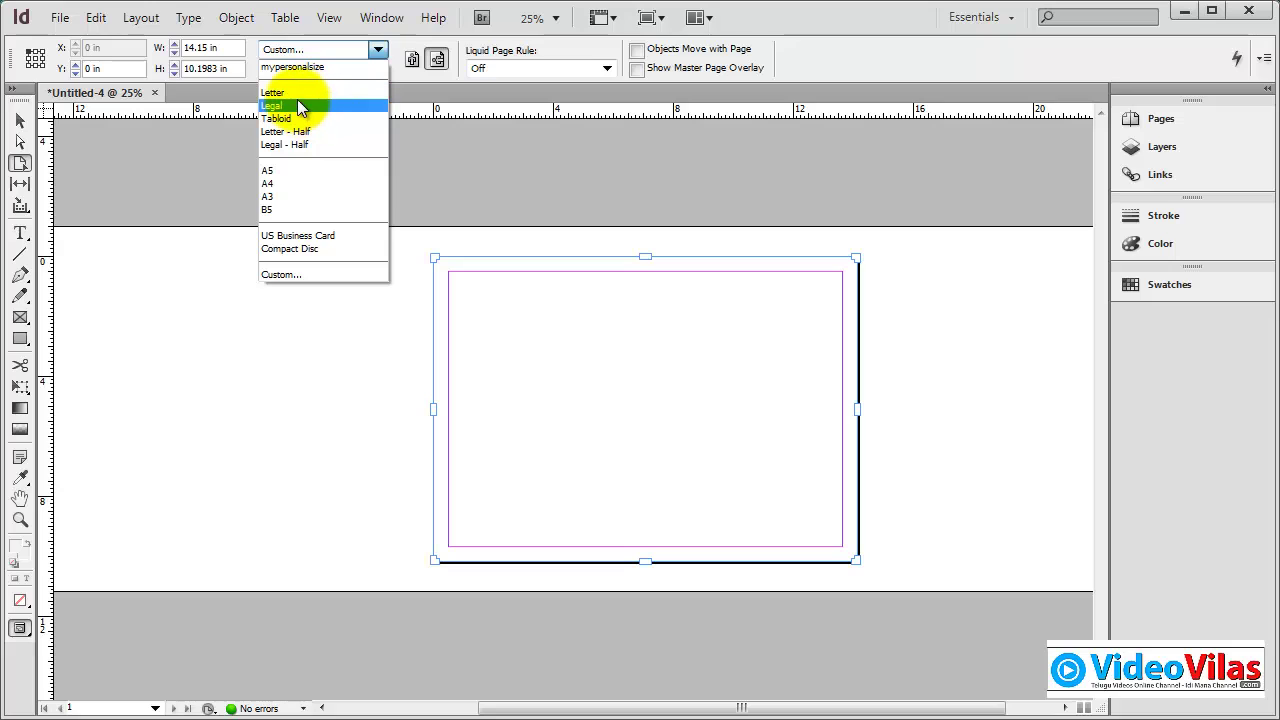
left_click(297, 92)
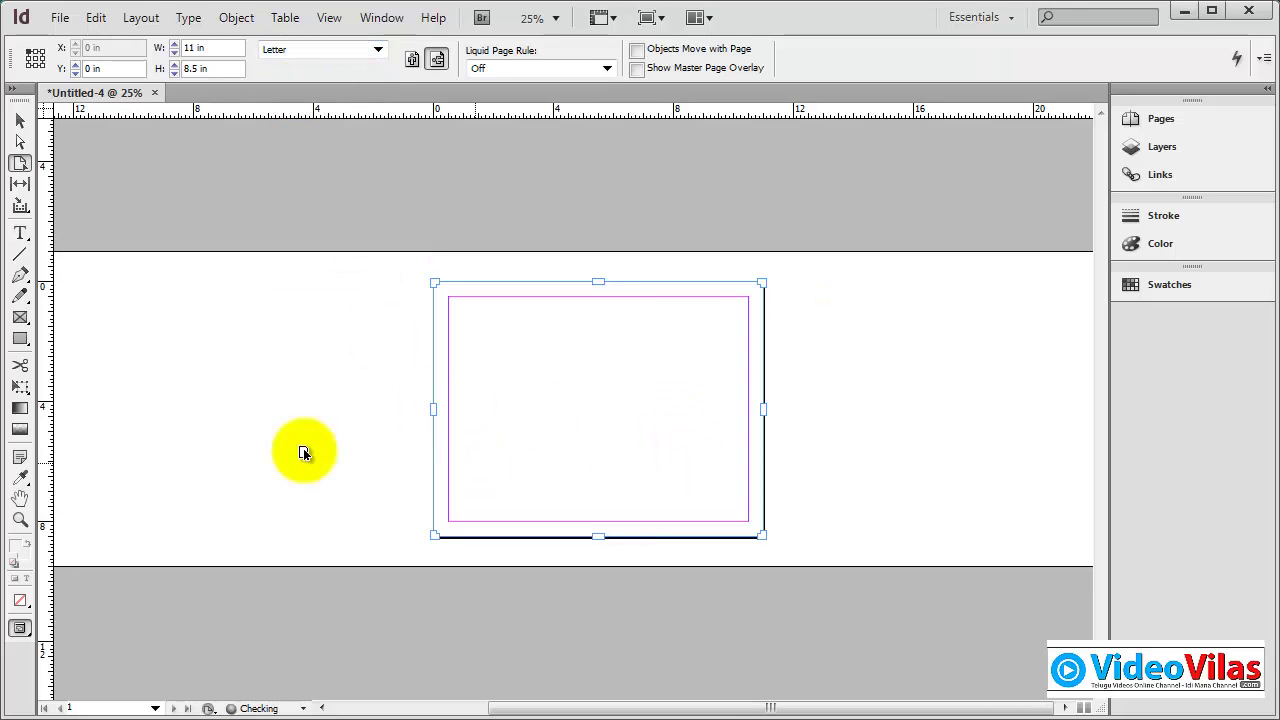
left_click(20, 519)
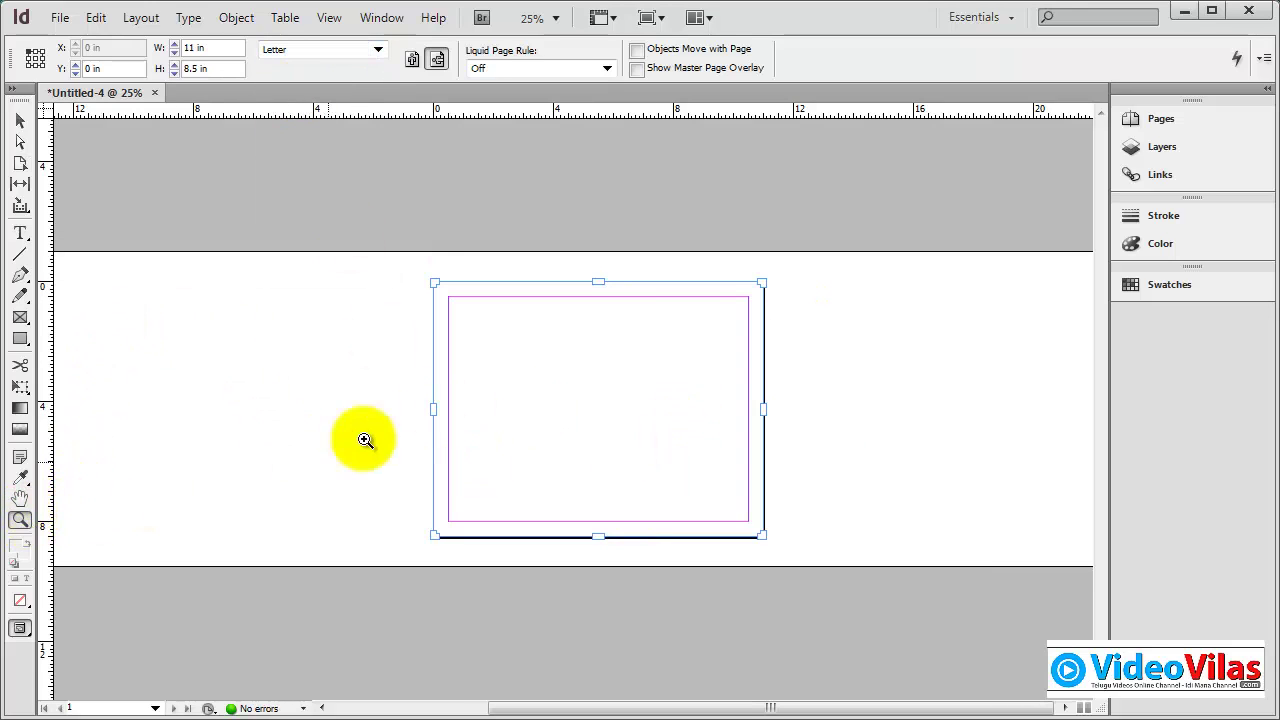
left_click_drag(375, 250, 854, 622)
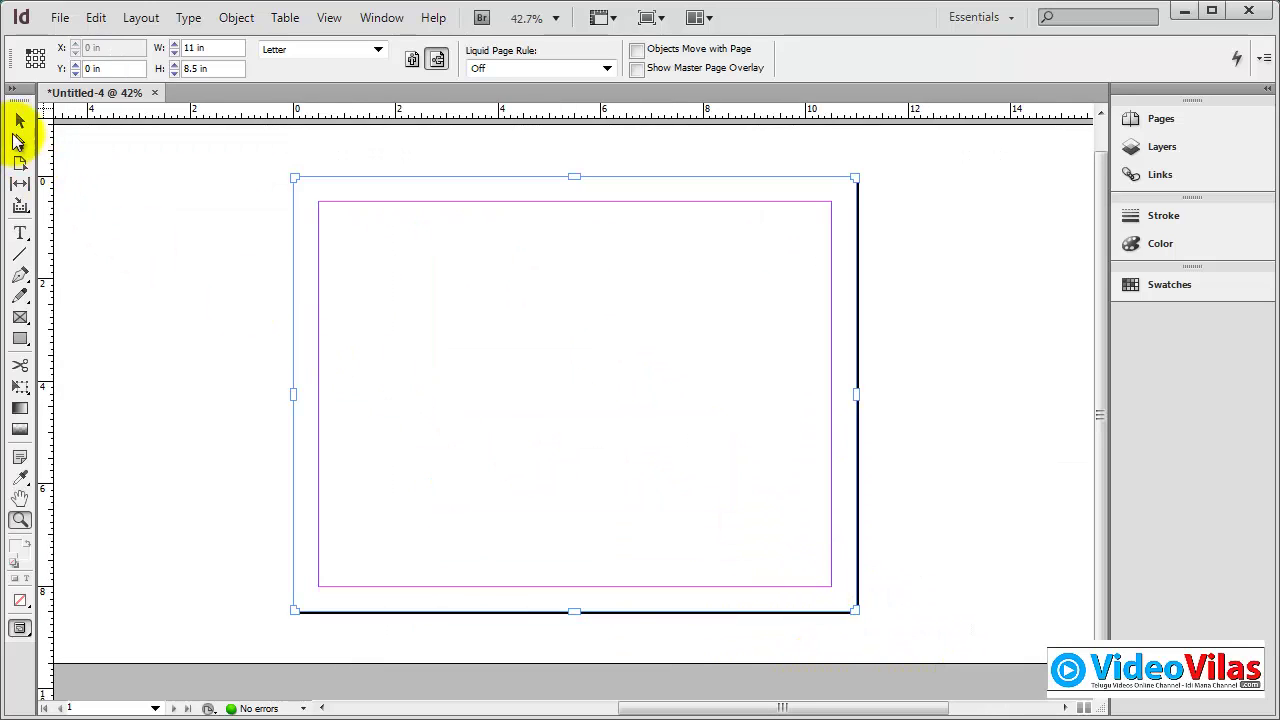
left_click(20, 124)
Load the rose photos DSC_0255.JPG and DSC_0256.JPG from the Teju folder for placing
left_click(20, 183)
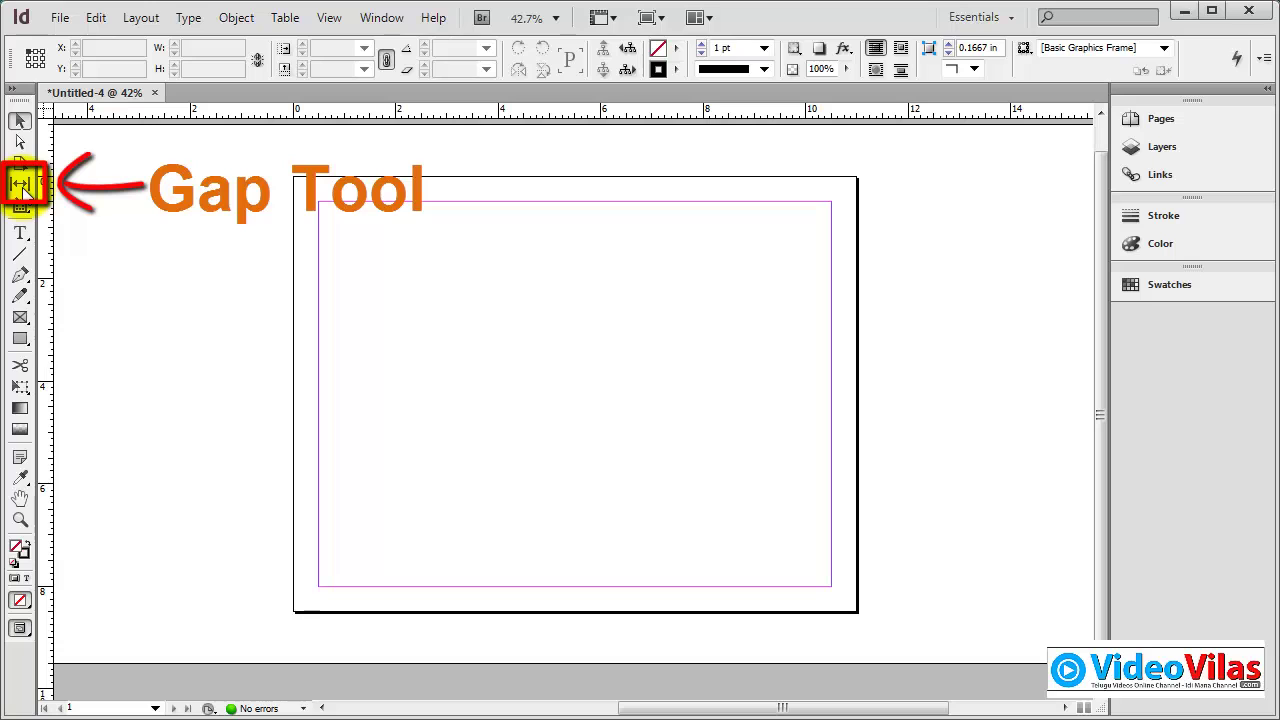
left_click(20, 120)
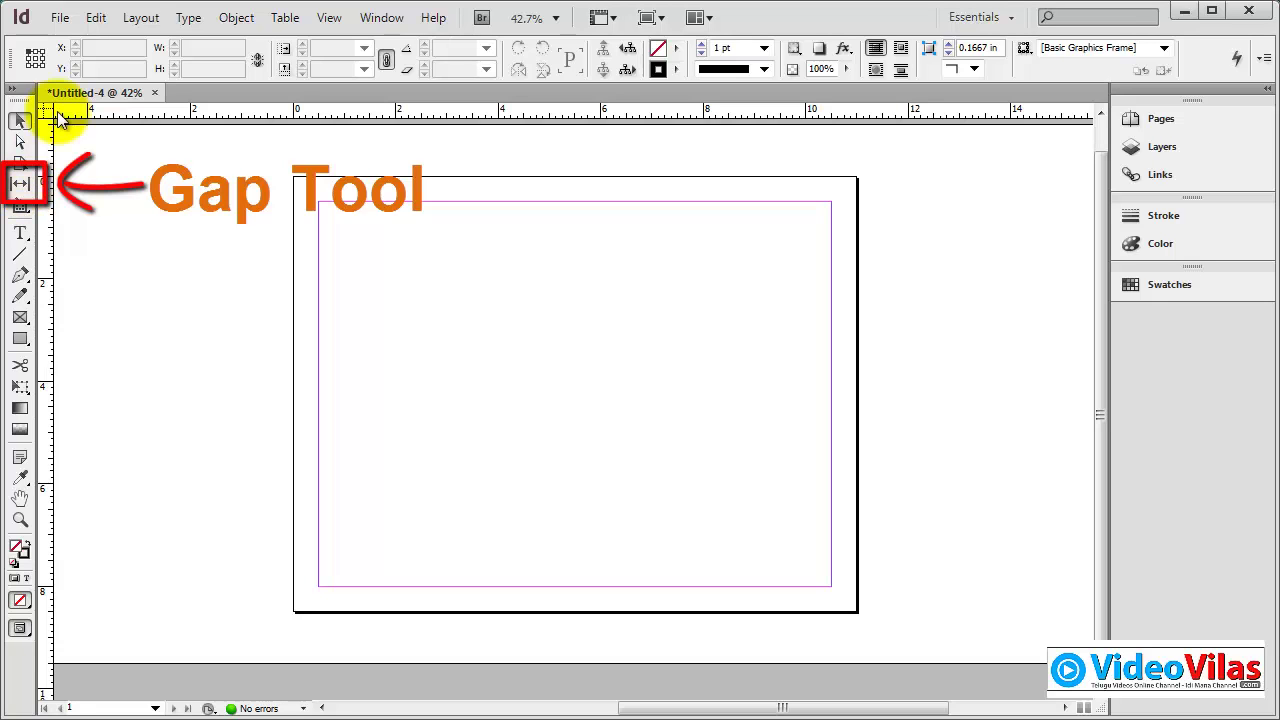
left_click(60, 17)
left_click(116, 293)
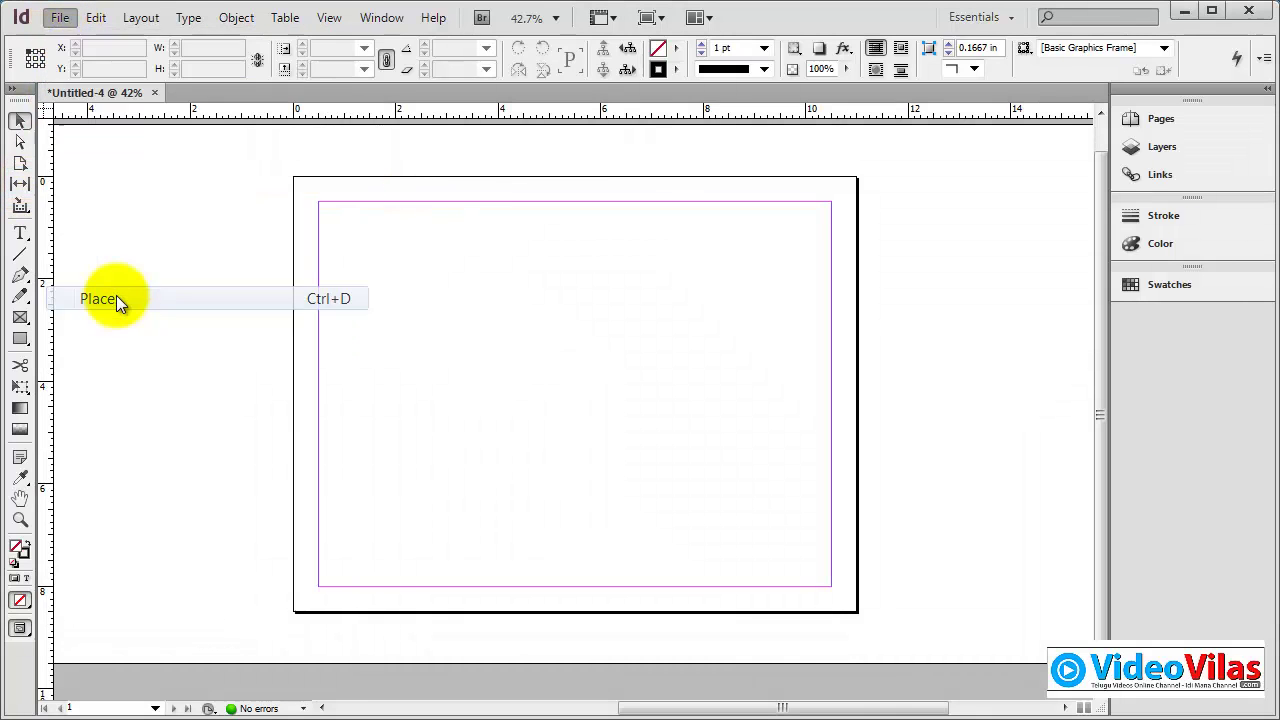
scroll(1011, 194, "down", 1)
scroll(1011, 194, "down", 5)
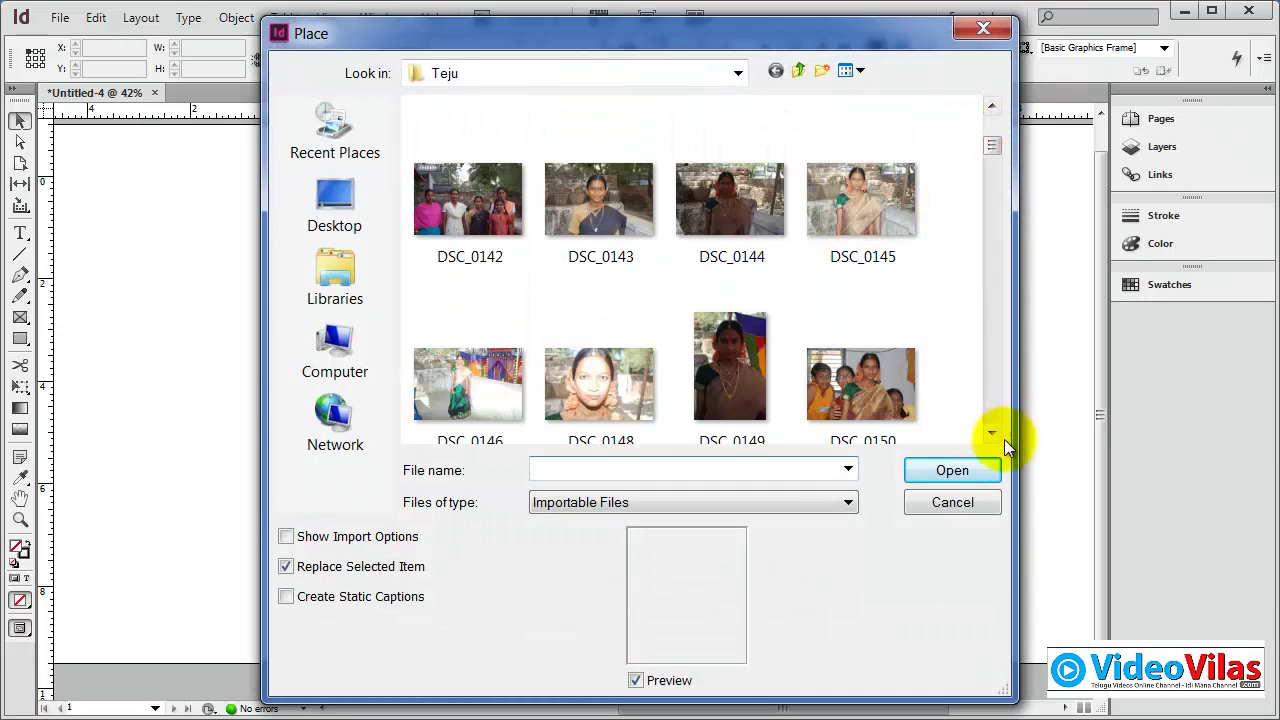
left_click_drag(992, 188, 993, 414)
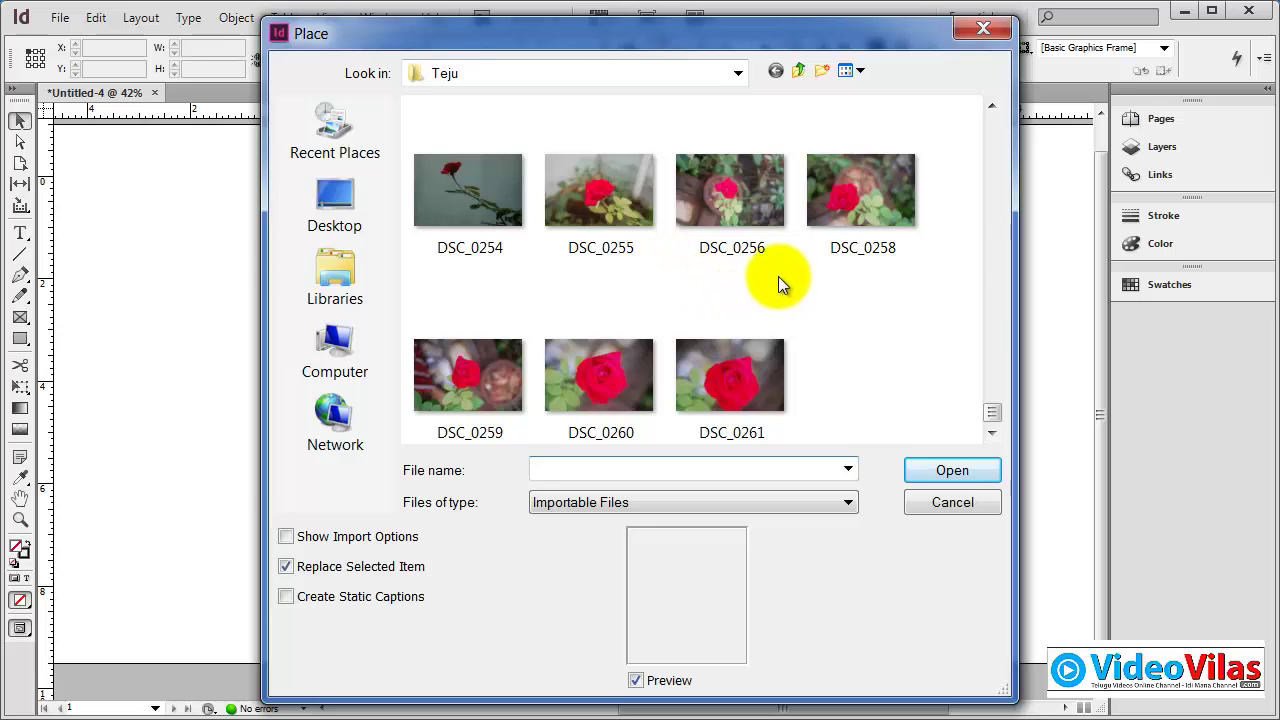
left_click(758, 257)
left_click(609, 173, "ctrl")
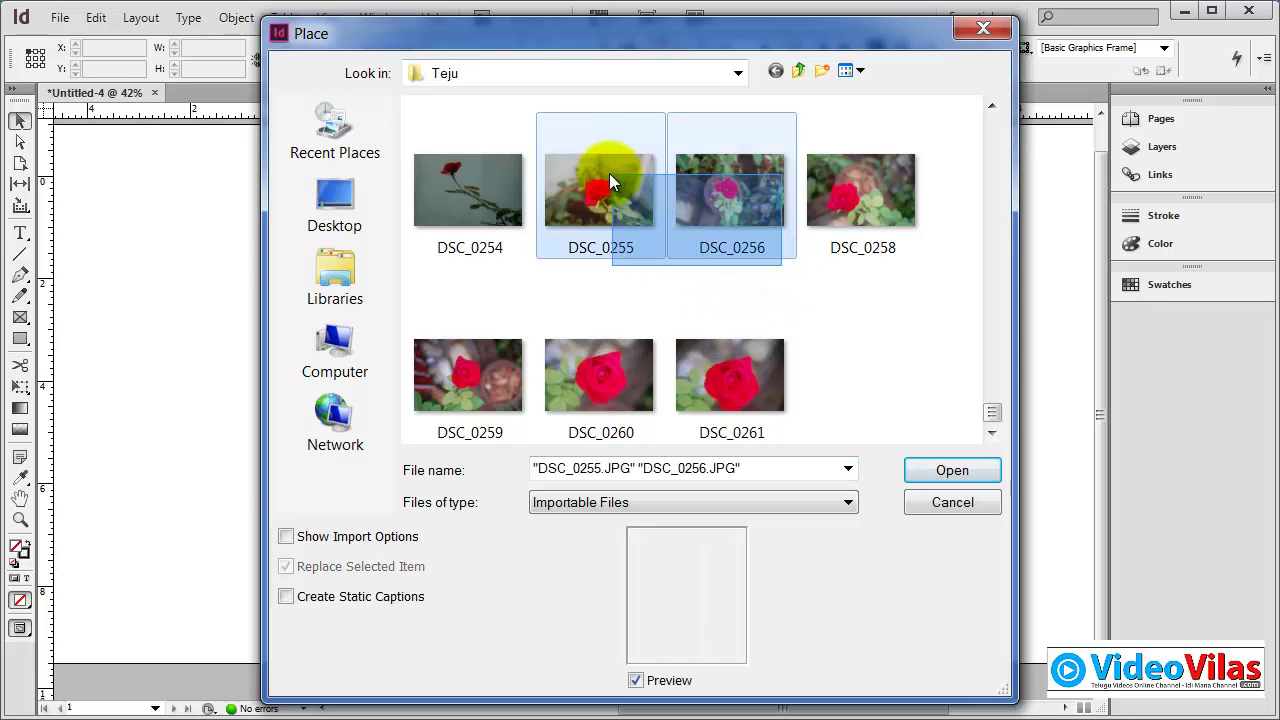
left_click(948, 470)
Place the two rose photos side by side as a grid about 7.78 in wide and 2.54 in high
left_click_drag(278, 209, 877, 581)
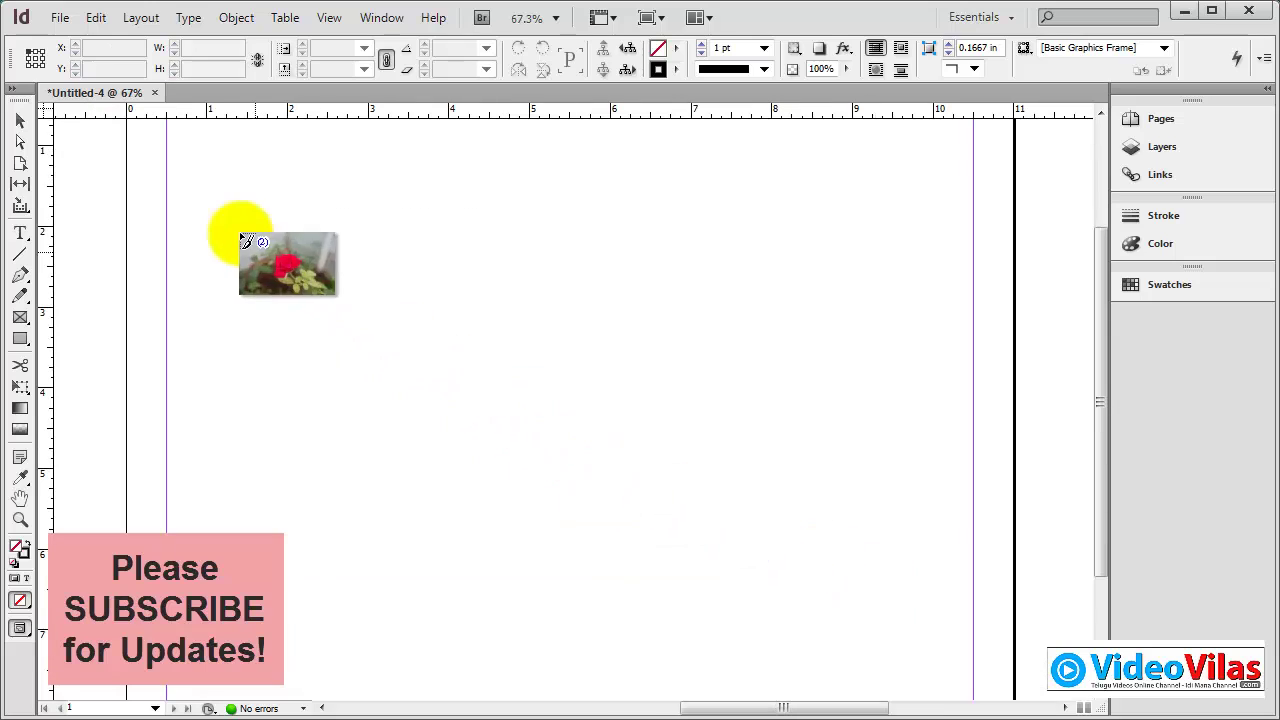
left_click_drag(230, 220, 855, 423)
key("Right")
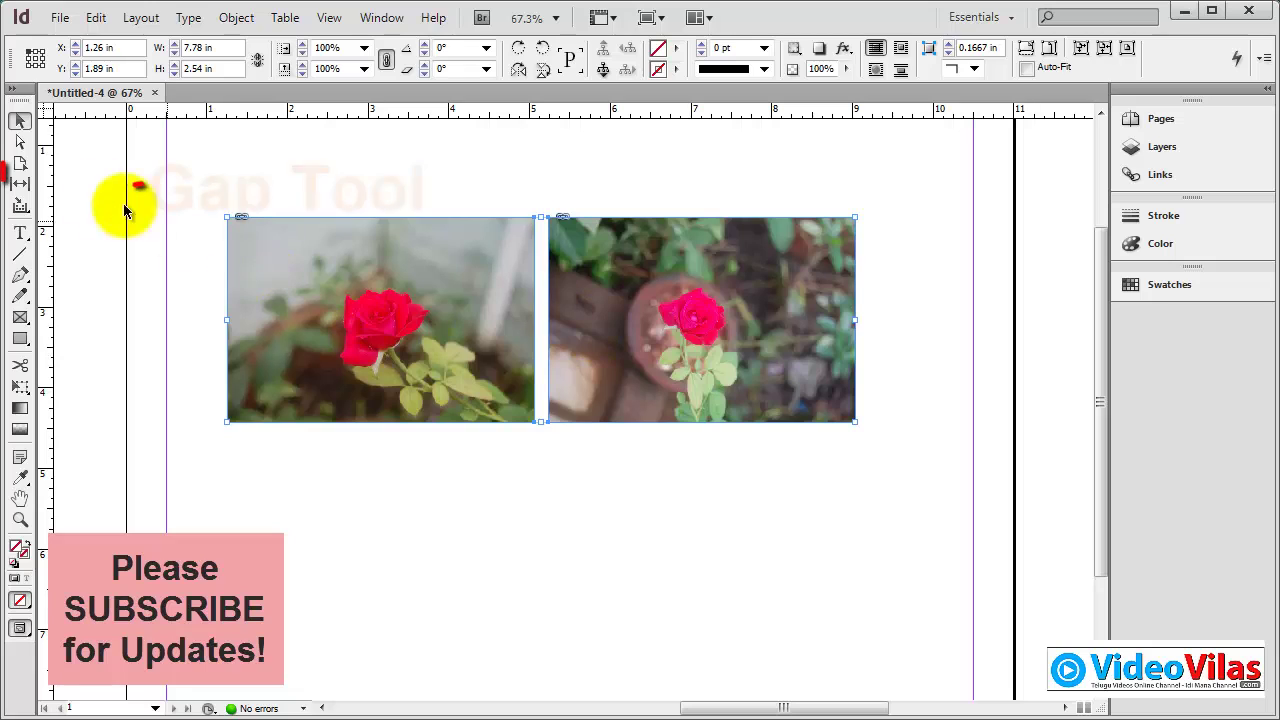
Adjust the gap between the two rose photos with the Gap tool, shifting it sideways
left_click(25, 185)
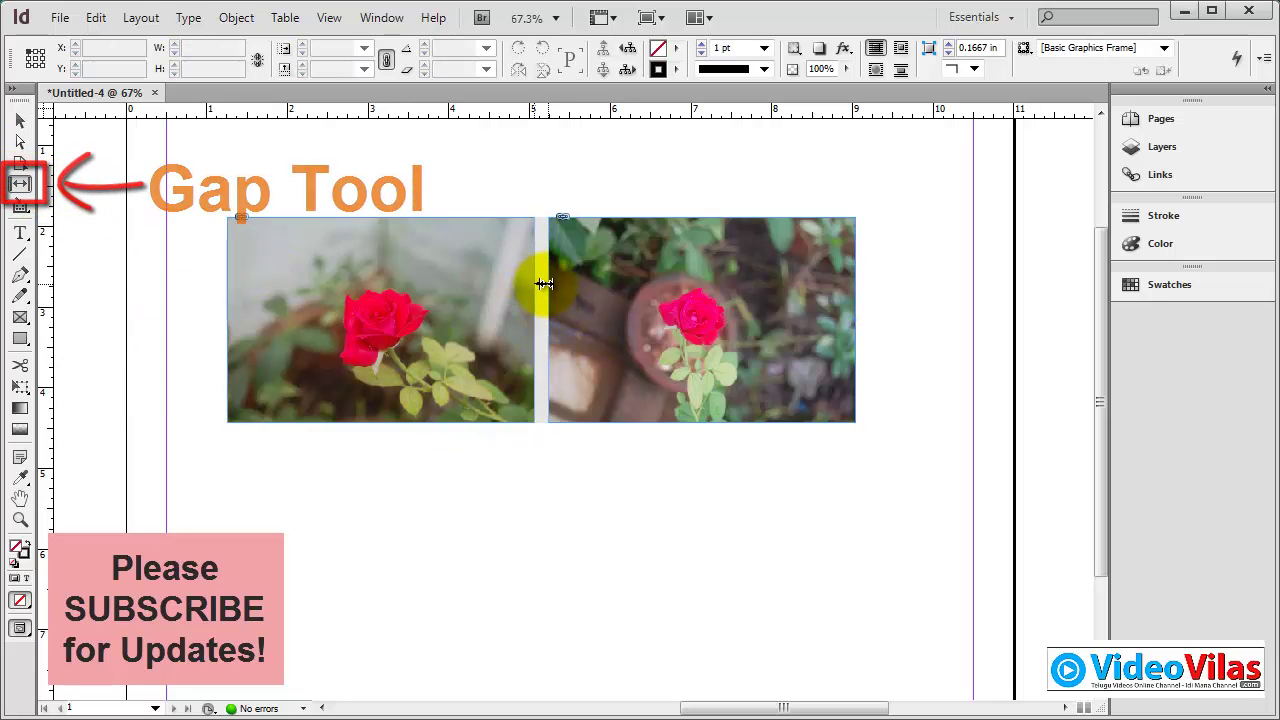
left_click_drag(537, 281, 618, 375)
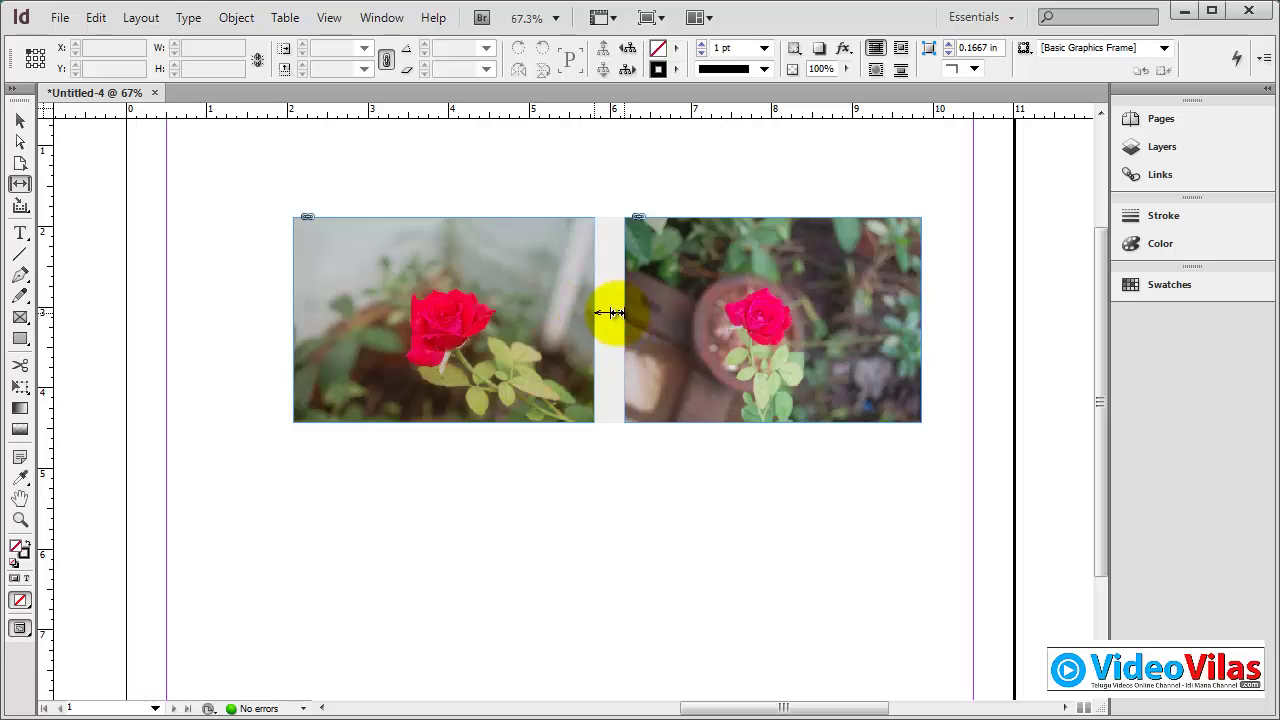
mouse_move(609, 313)
left_mouse_down()
mouse_move(638, 313)
mouse_move(603, 318)
left_mouse_up()
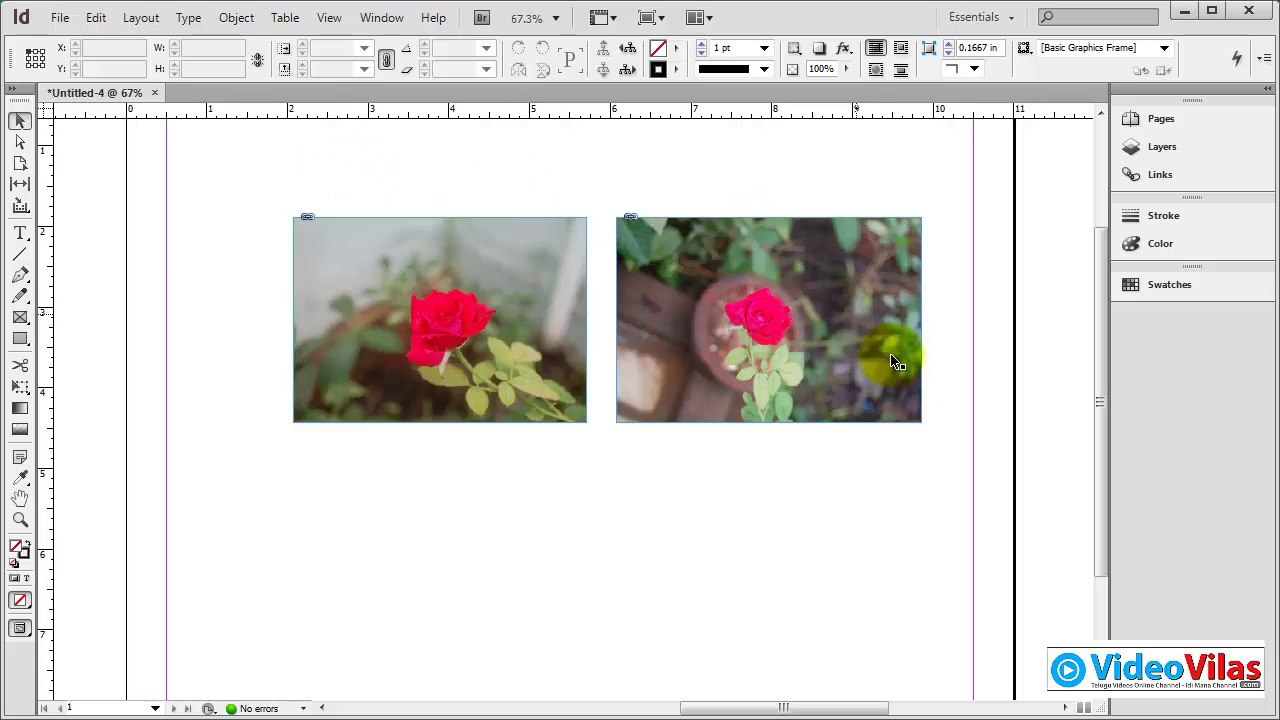
Activate the Content Collector tool and move its conveyor slightly to the right below the photos
left_click(20, 208)
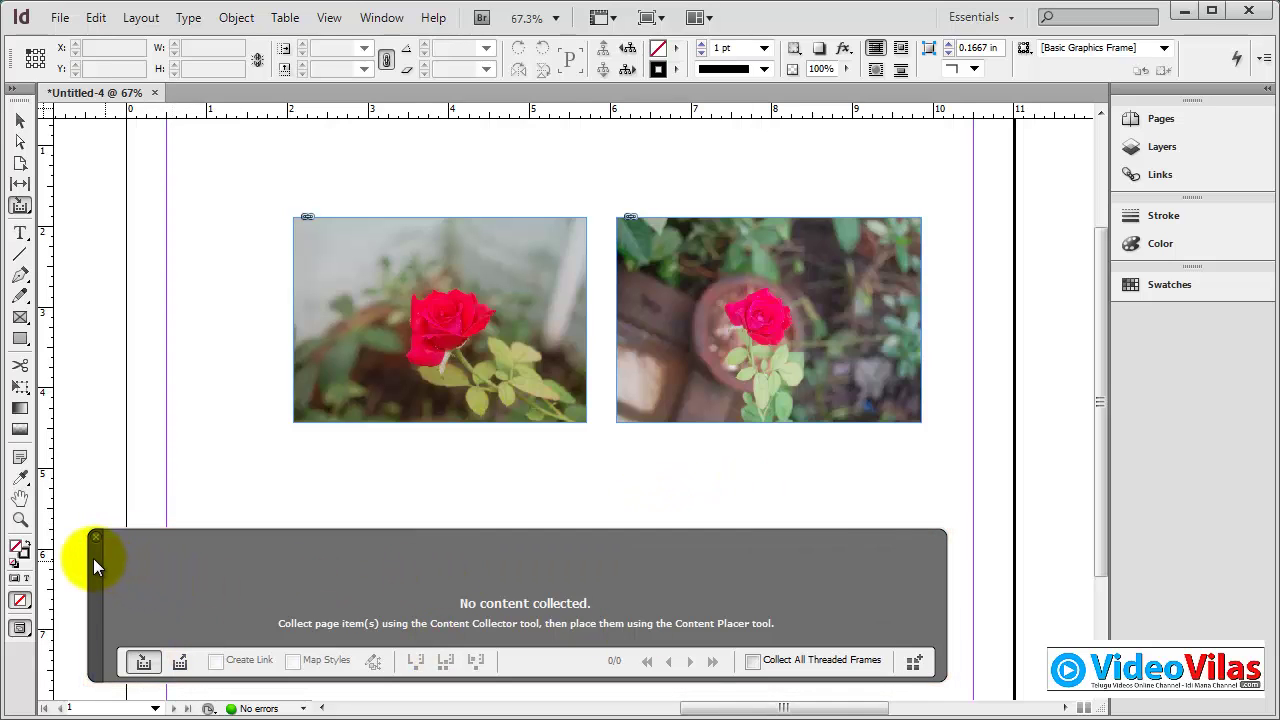
left_click_drag(93, 558, 135, 559)
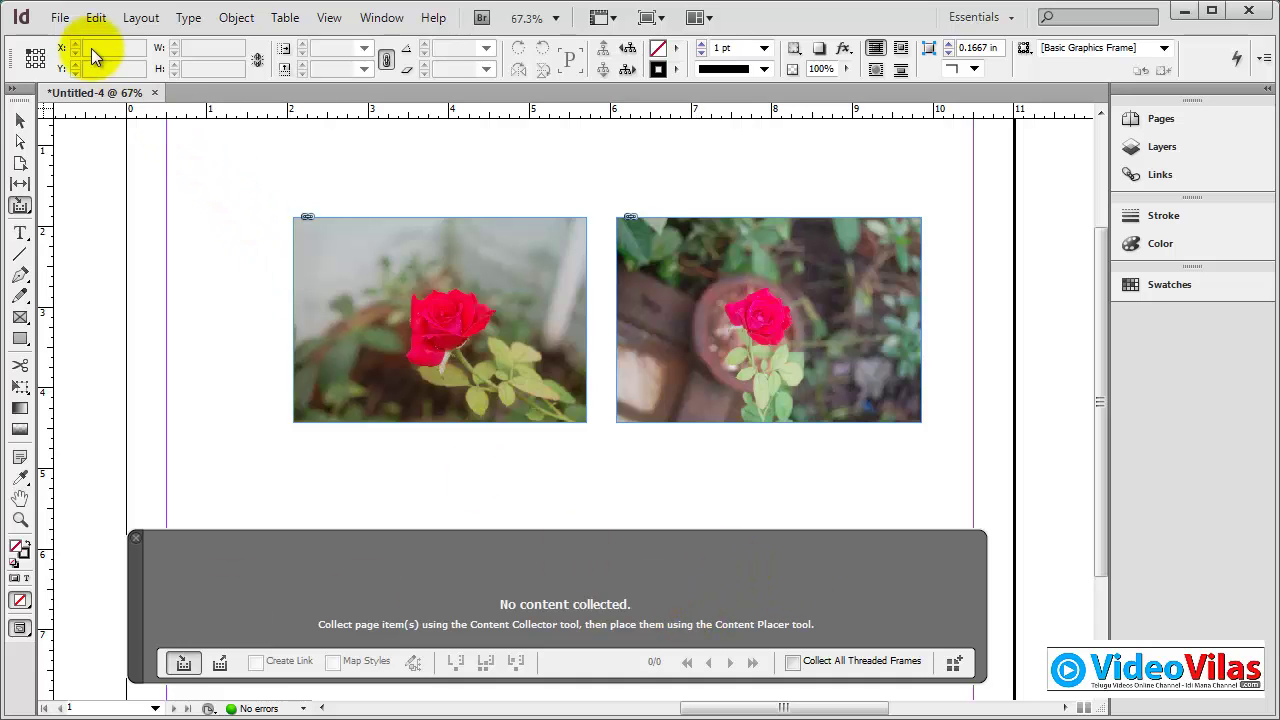
Create a new one-page print document at Letter size, 8.5 by 11 in, with facing pages and 0.5 in margins
left_click(62, 20)
mouse_move(237, 51)
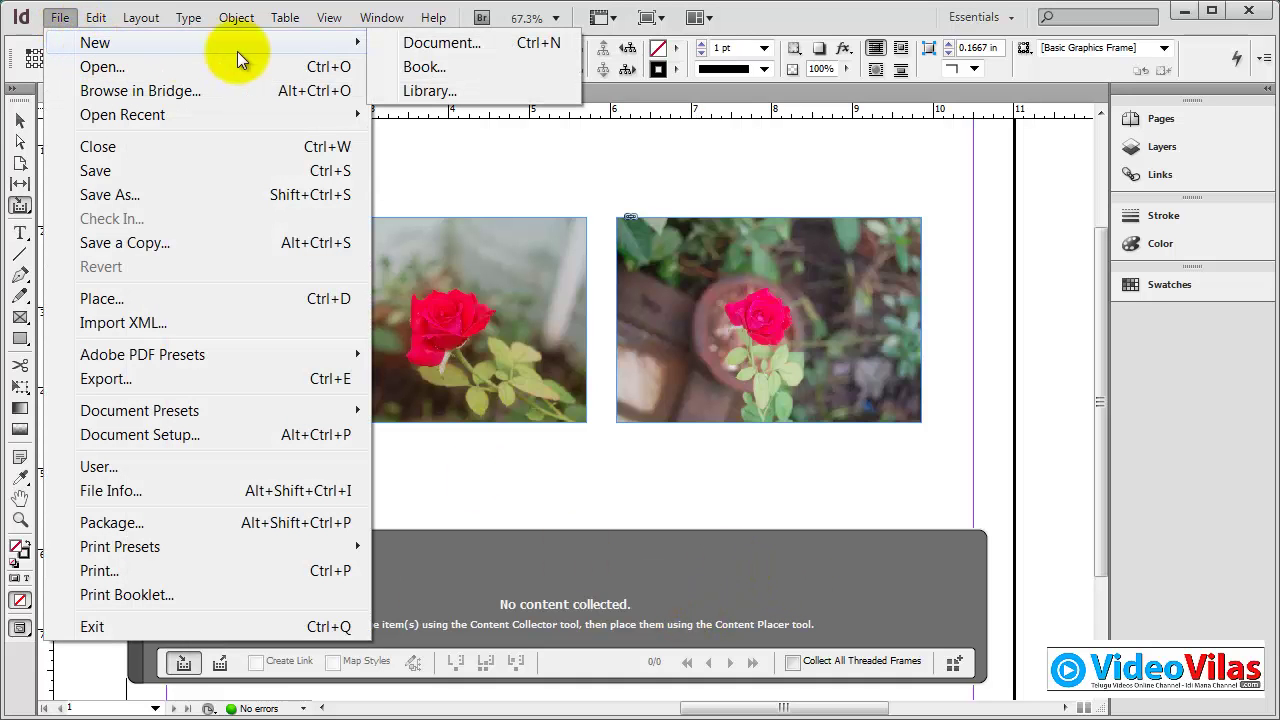
left_click(432, 46)
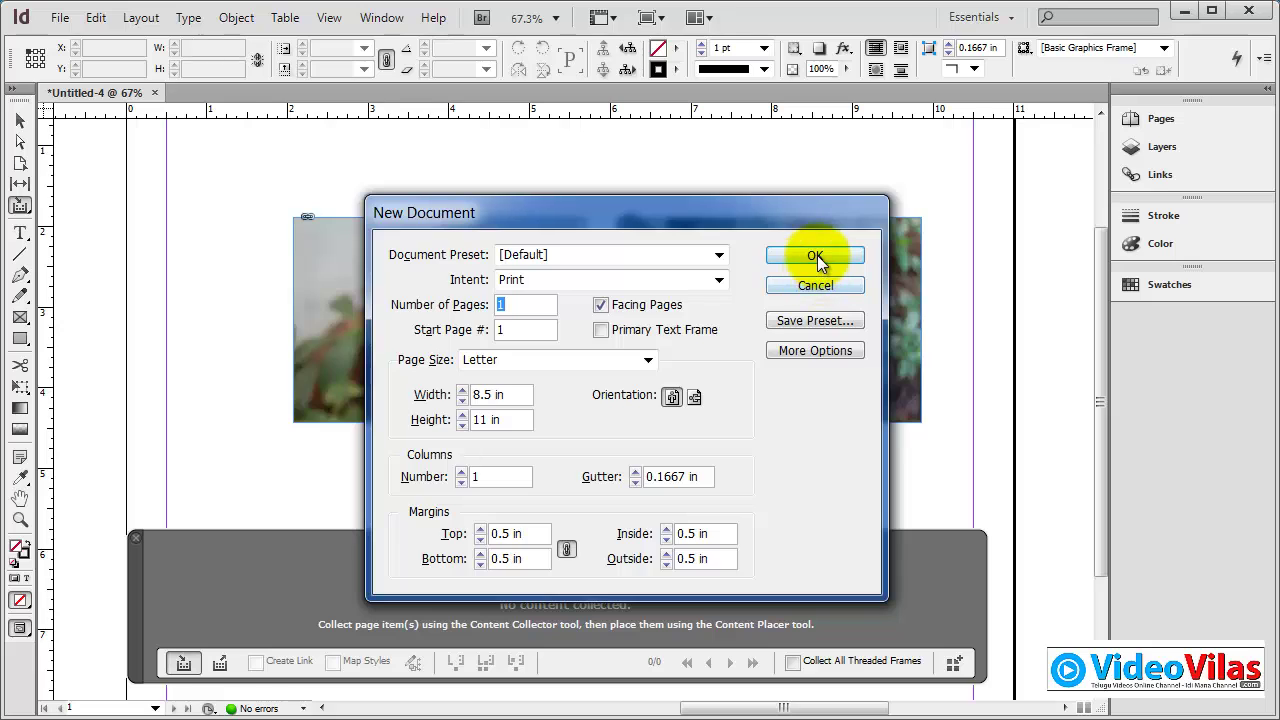
left_click(815, 256)
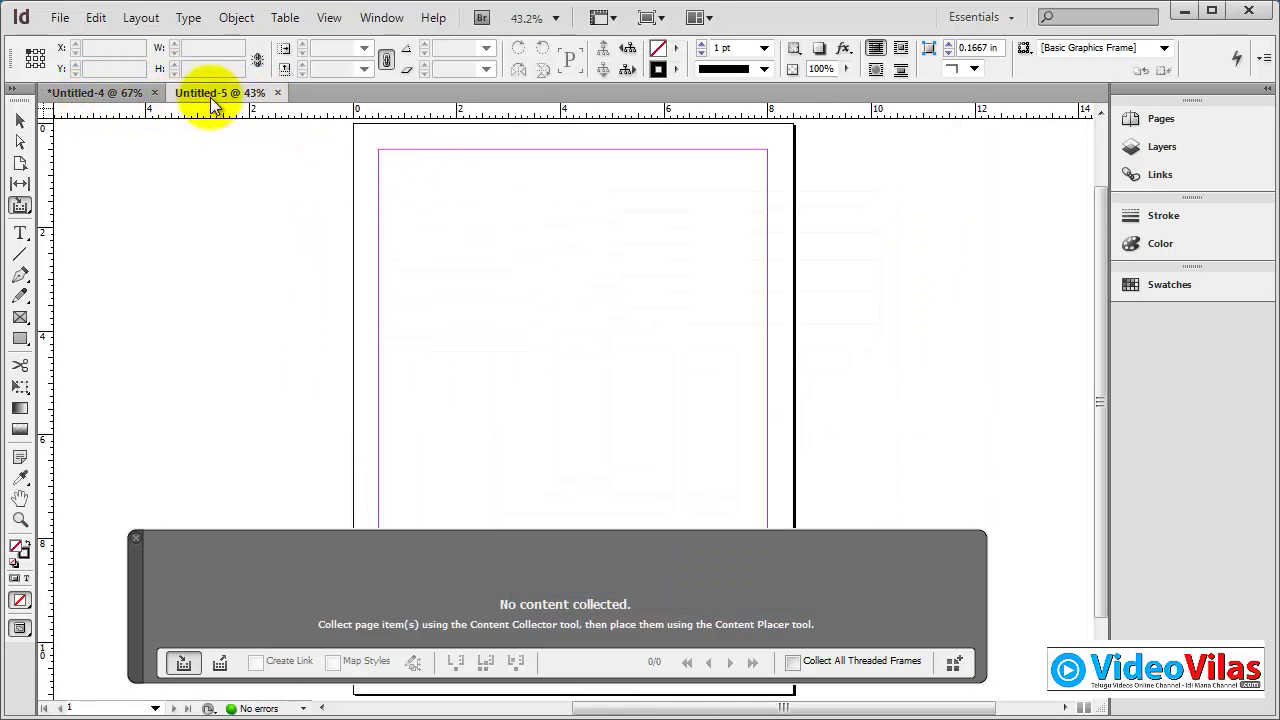
left_click(115, 92)
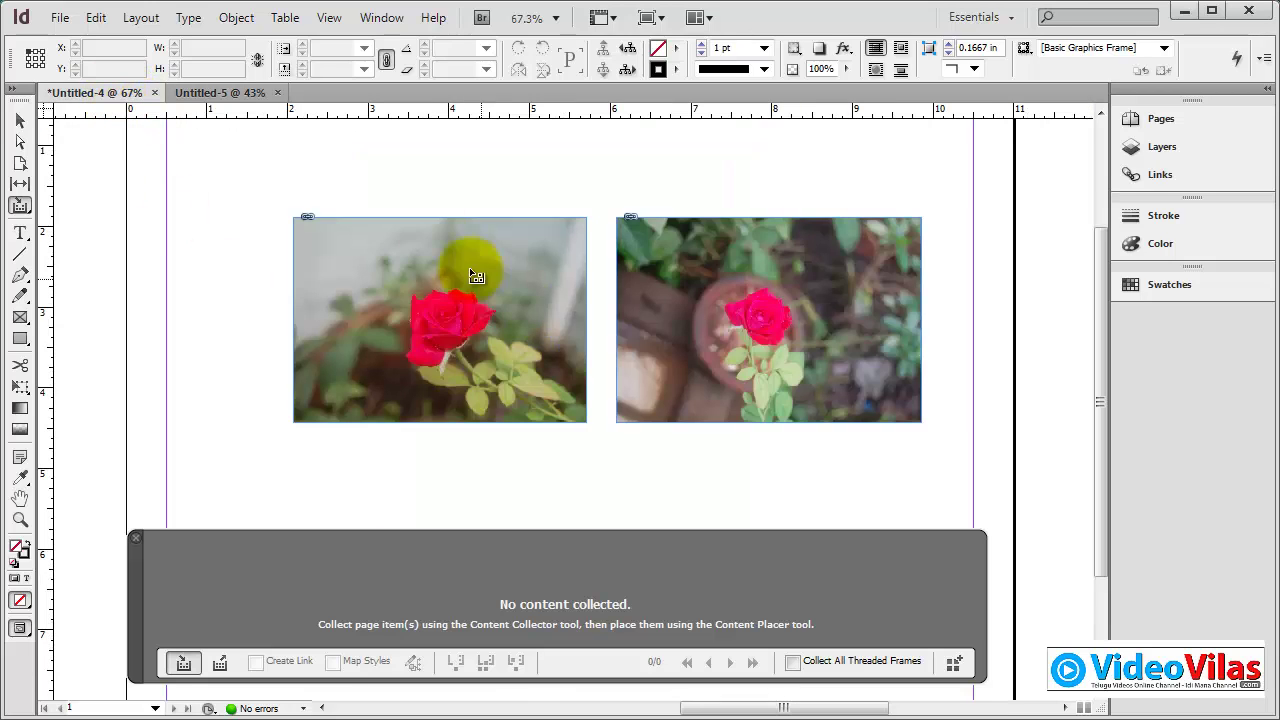
left_click(200, 92)
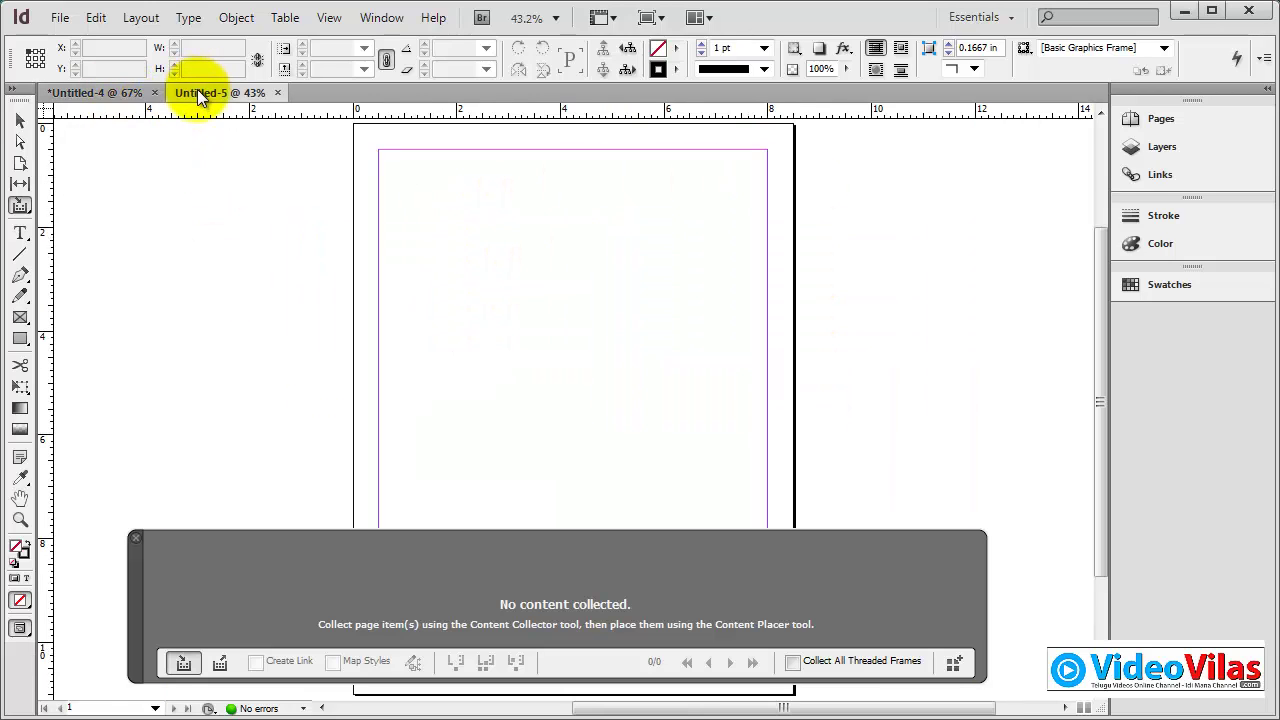
left_click(120, 94)
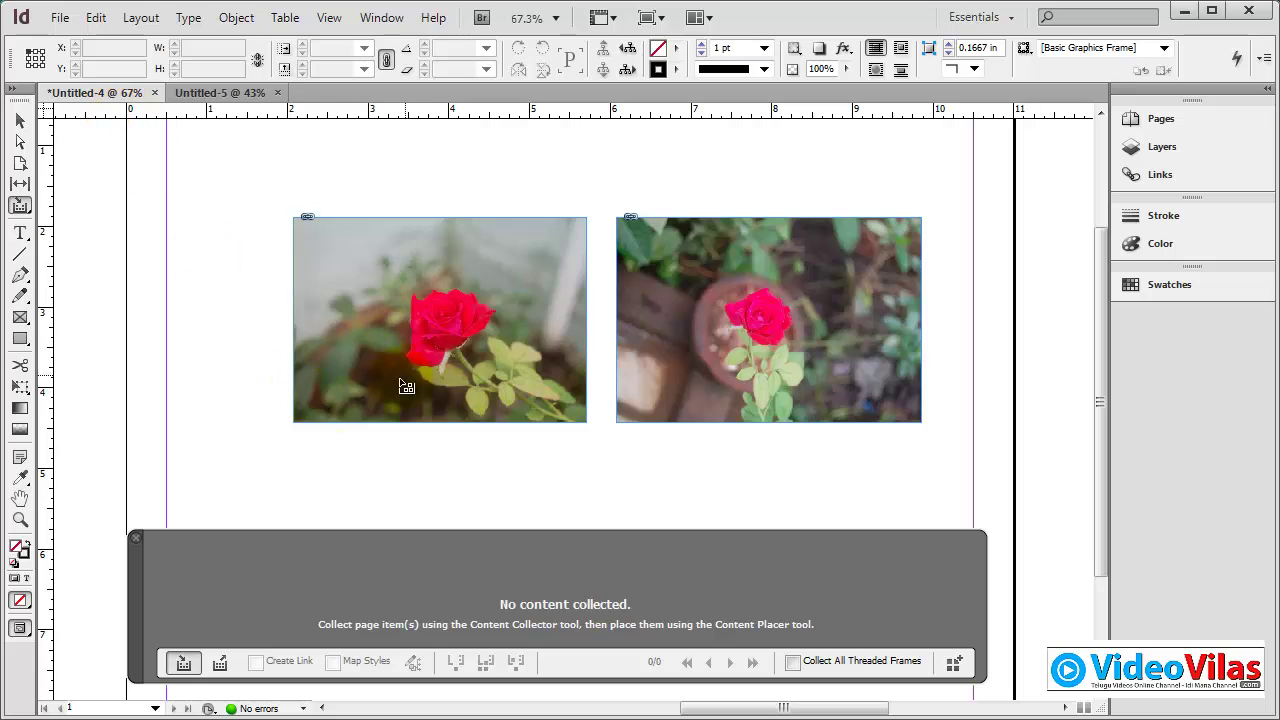
left_click(248, 93)
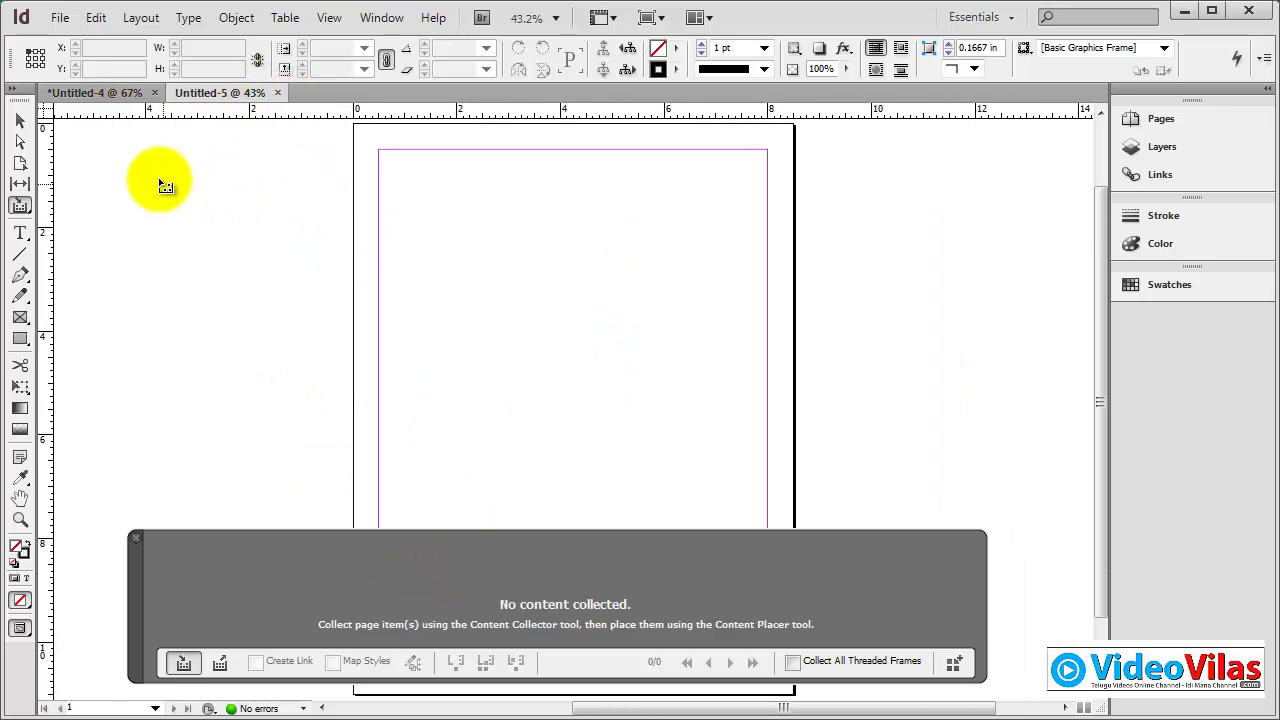
In Untitled-4, collect each rose photo individually with the Content Collector, plus both photos together as one set
left_click(118, 91)
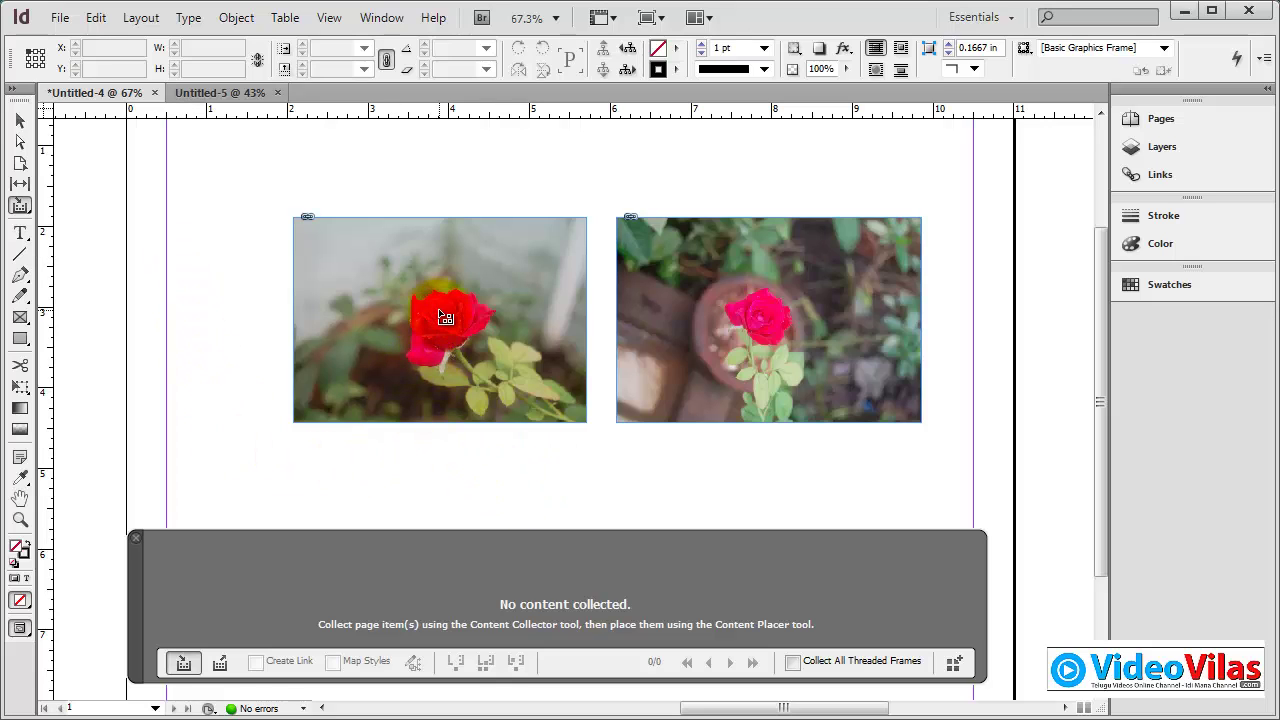
left_click(186, 665)
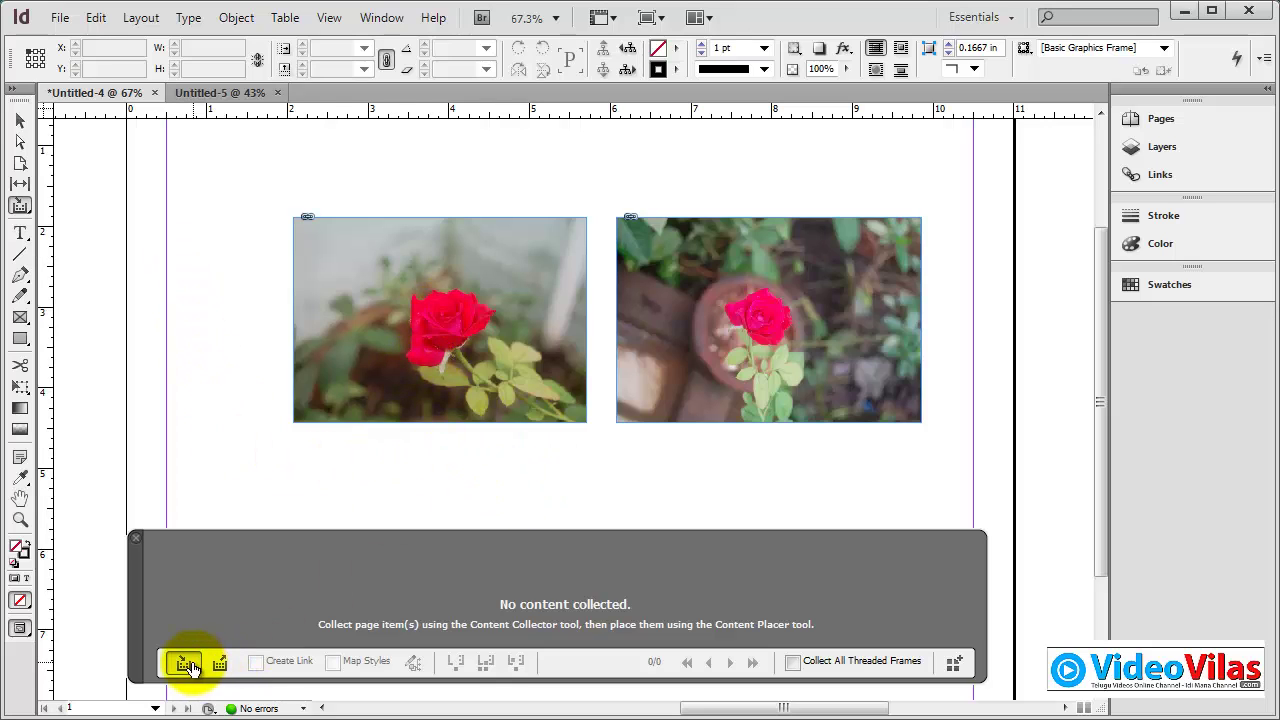
left_click(522, 390)
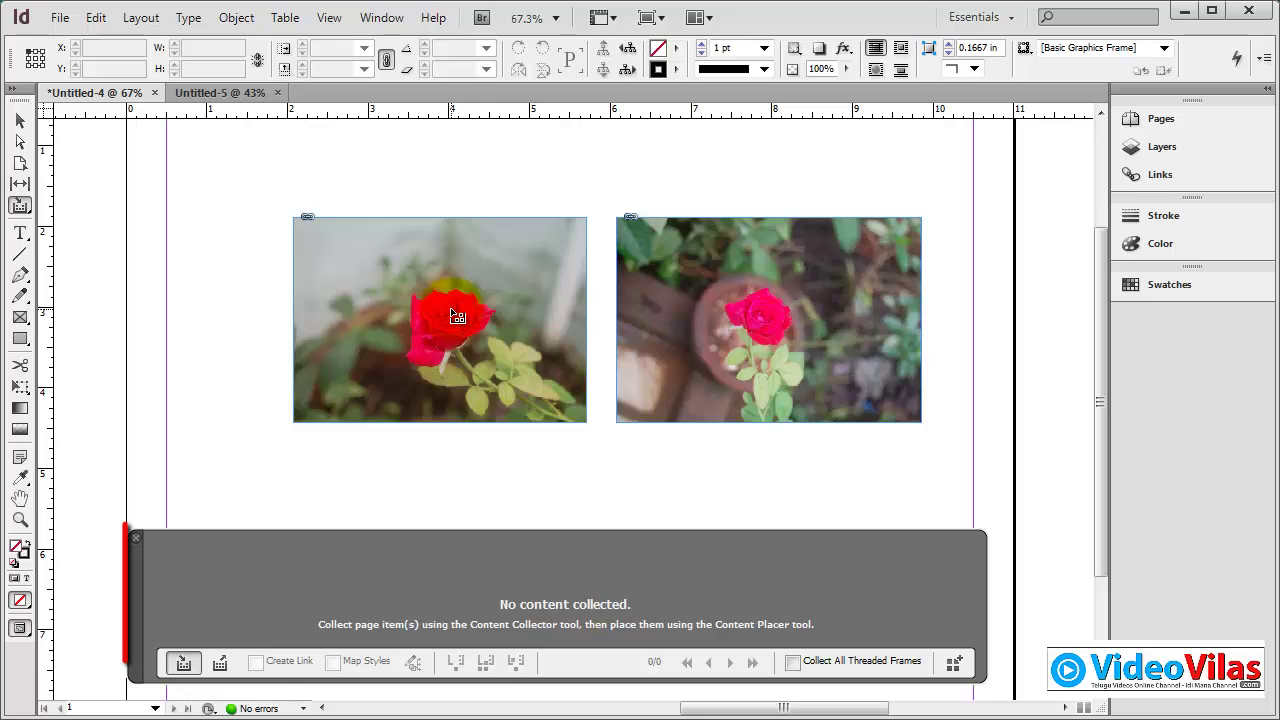
left_click(563, 409)
left_click(677, 358)
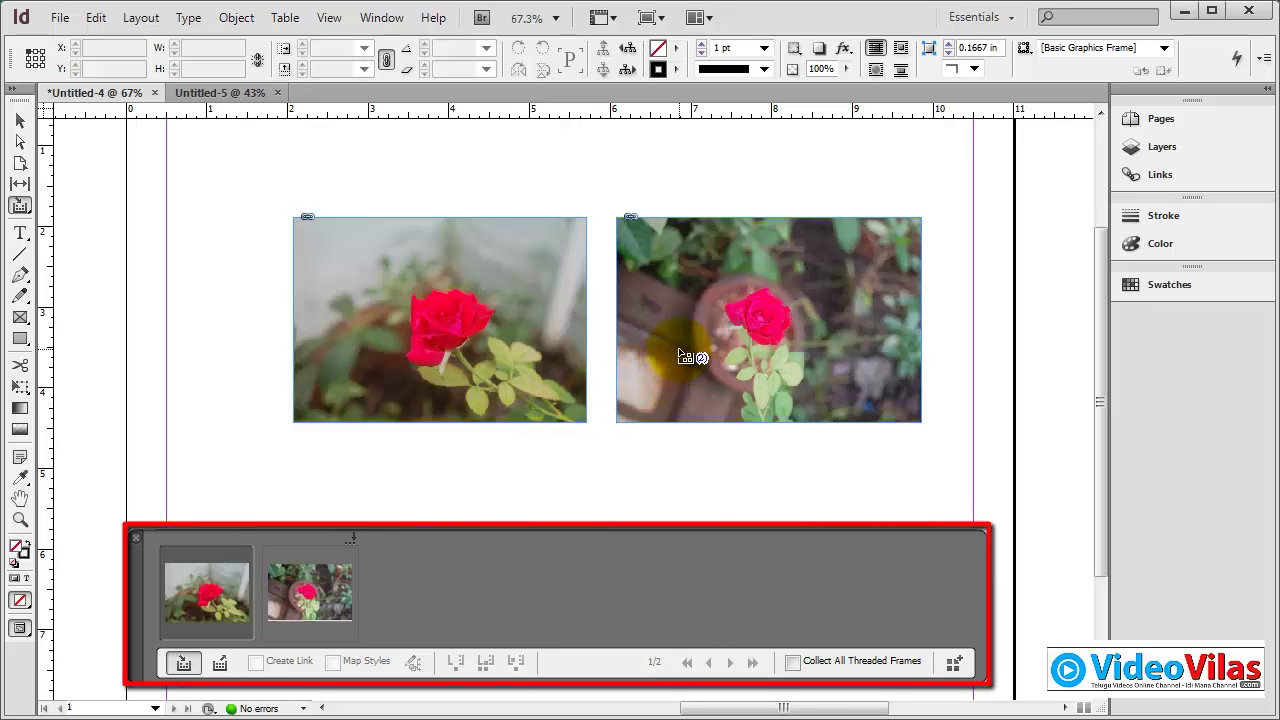
left_click(580, 428)
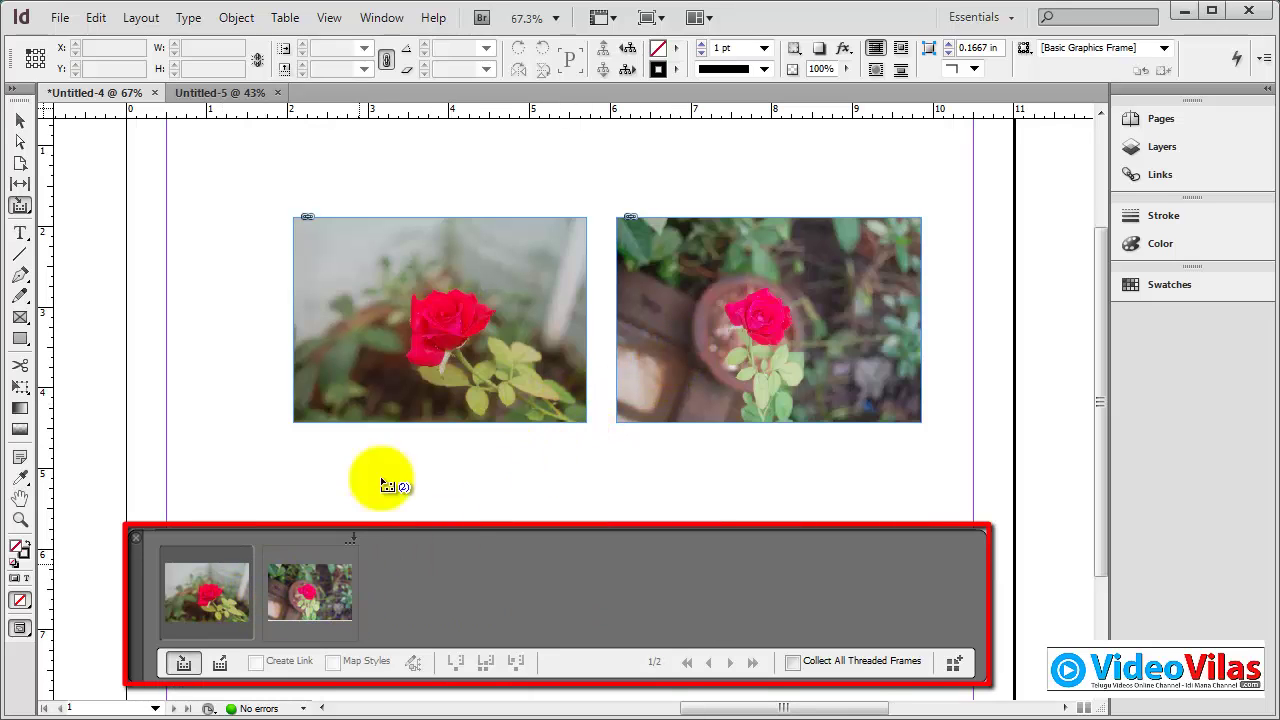
left_click_drag(250, 147, 940, 435)
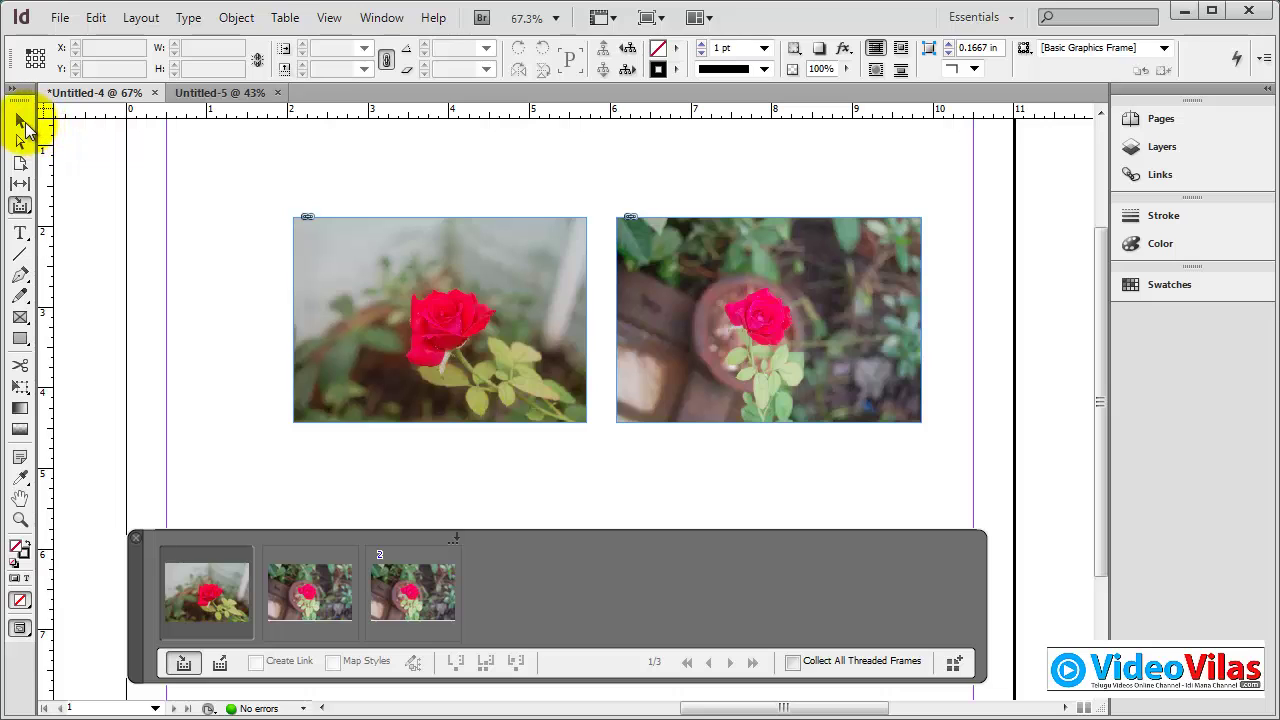
Place the collected items in Untitled-5: first photo about 5.38 in wide, second about 2.8 in wide, and the two-photo set about 5.99 in wide
left_click(218, 92)
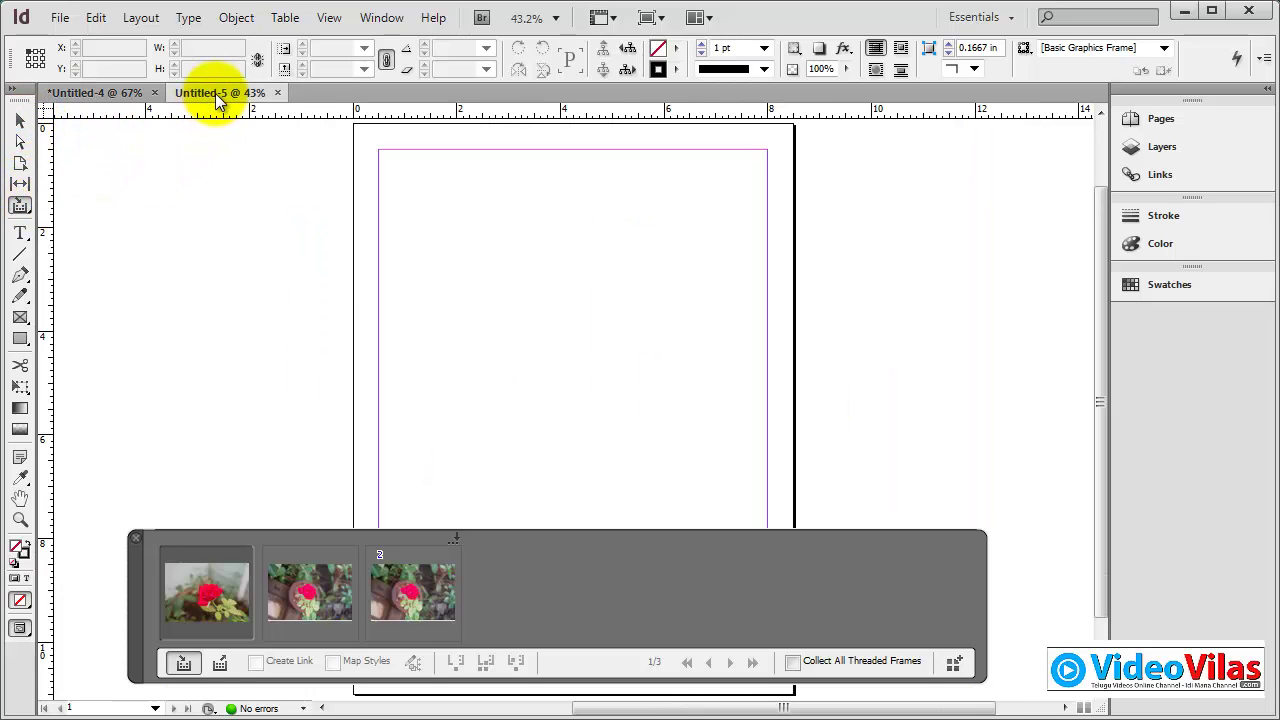
left_click(220, 664)
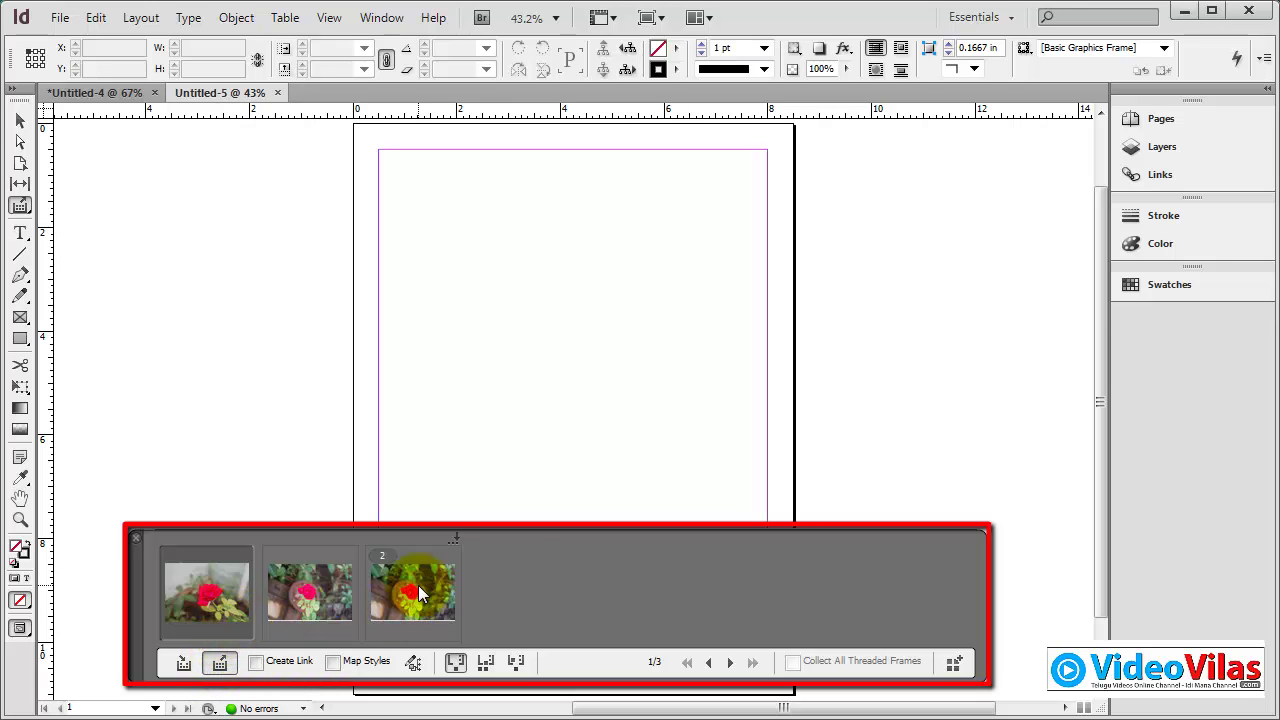
left_click_drag(416, 180, 695, 375)
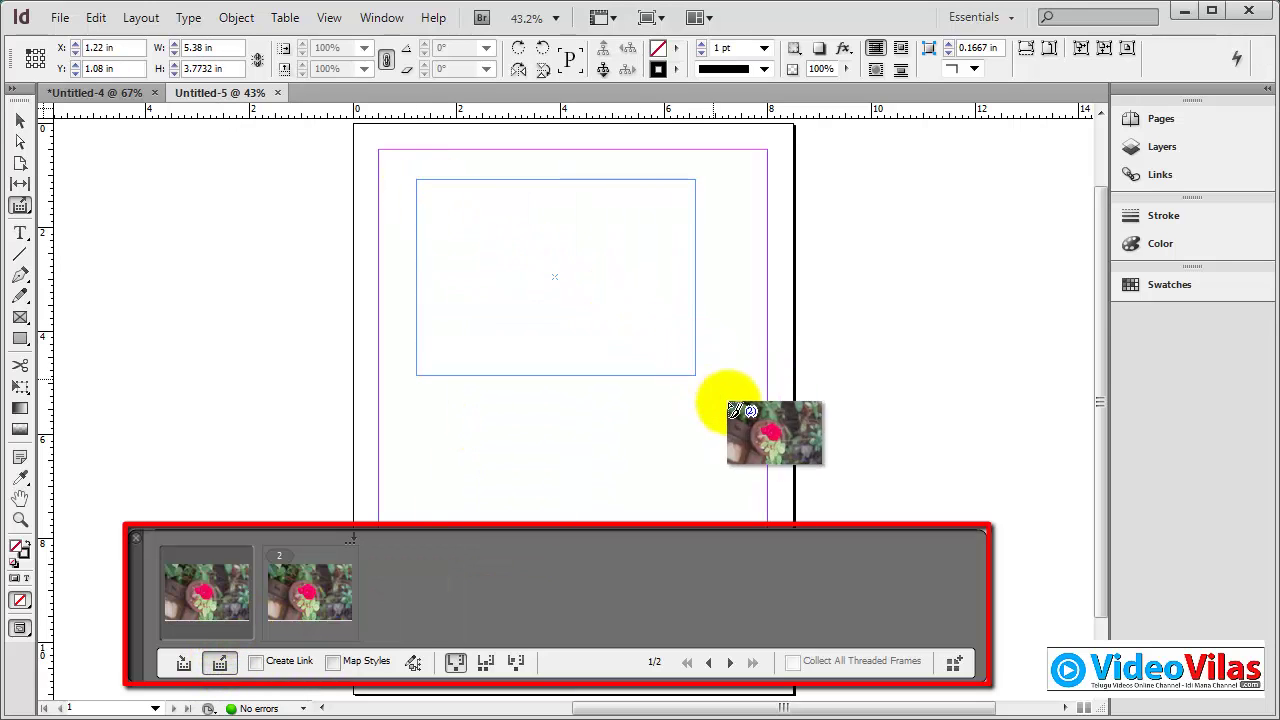
left_click_drag(434, 393, 582, 490)
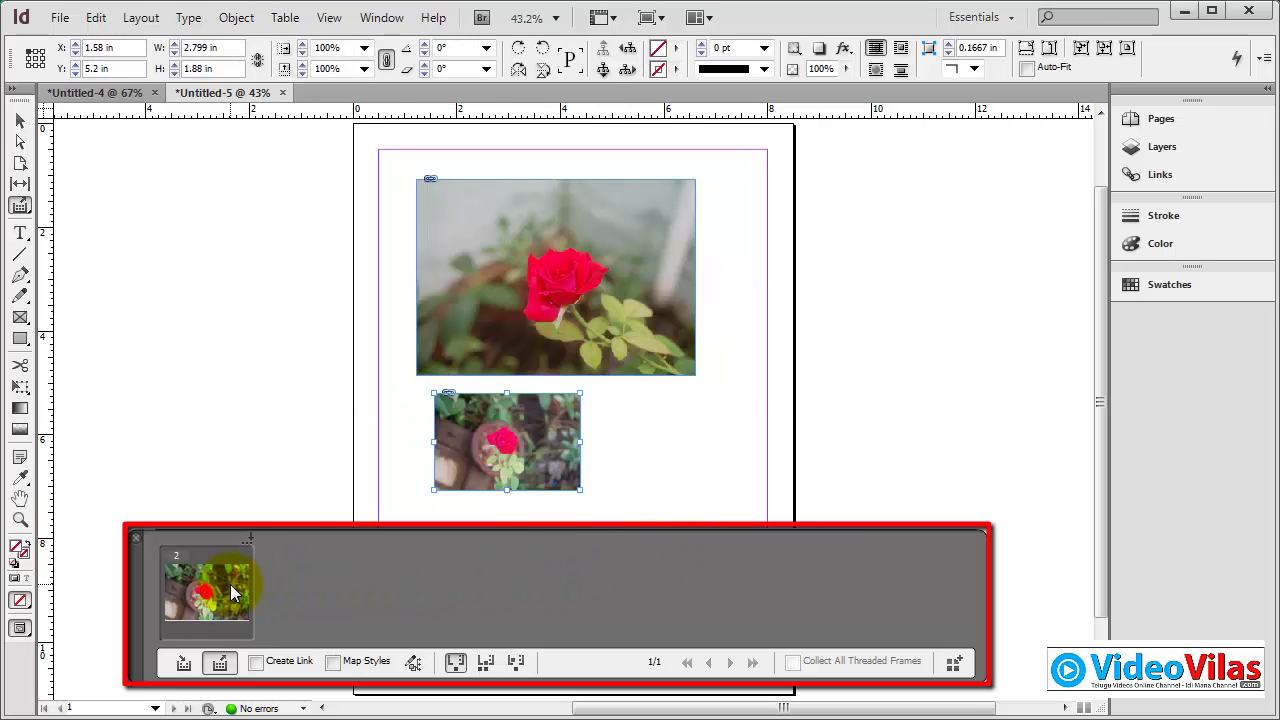
left_click_drag(206, 214, 351, 423)
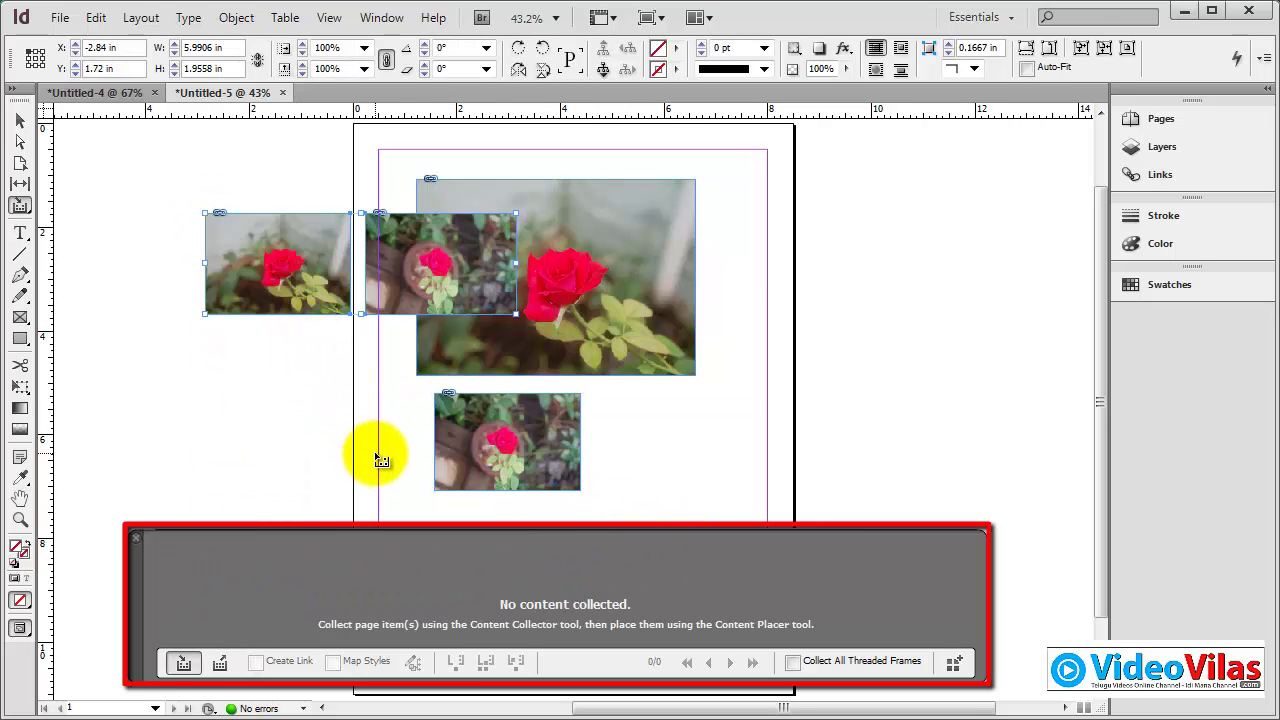
Delete all the placed photos from Untitled-5 and close that document without saving
left_click(20, 120)
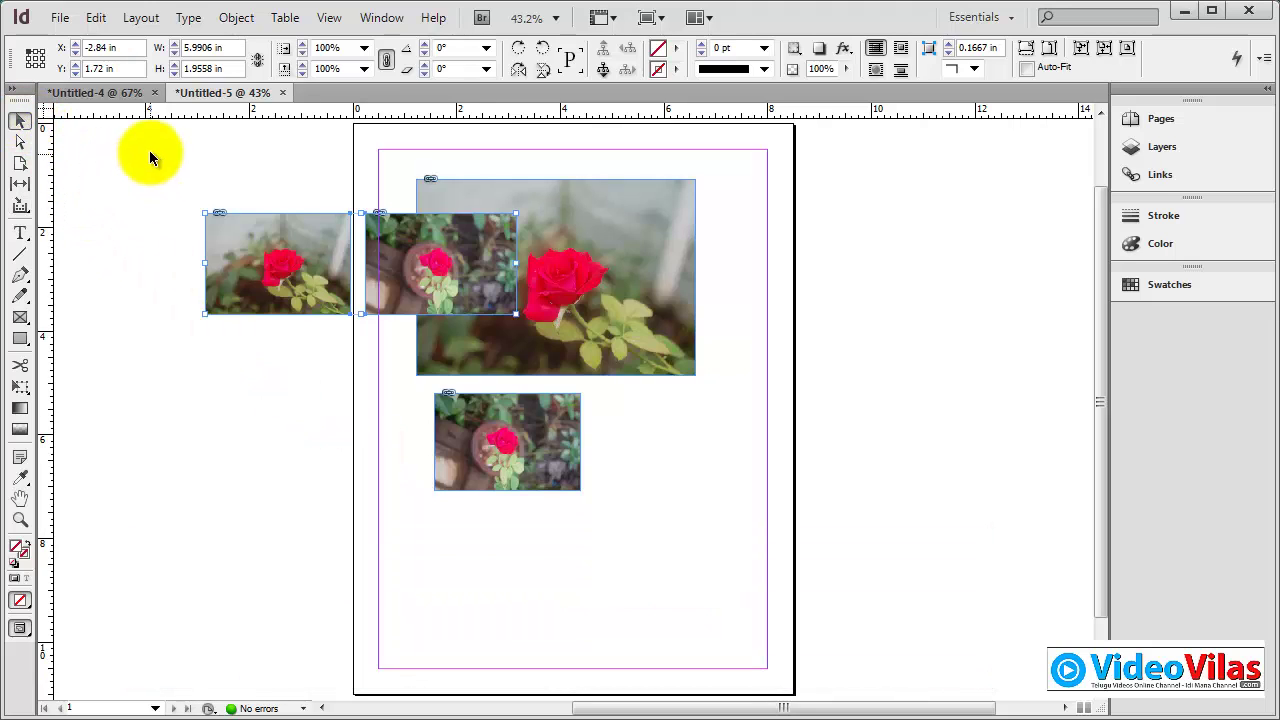
left_click_drag(150, 158, 472, 346)
left_click_drag(773, 535, 774, 535)
key("Delete")
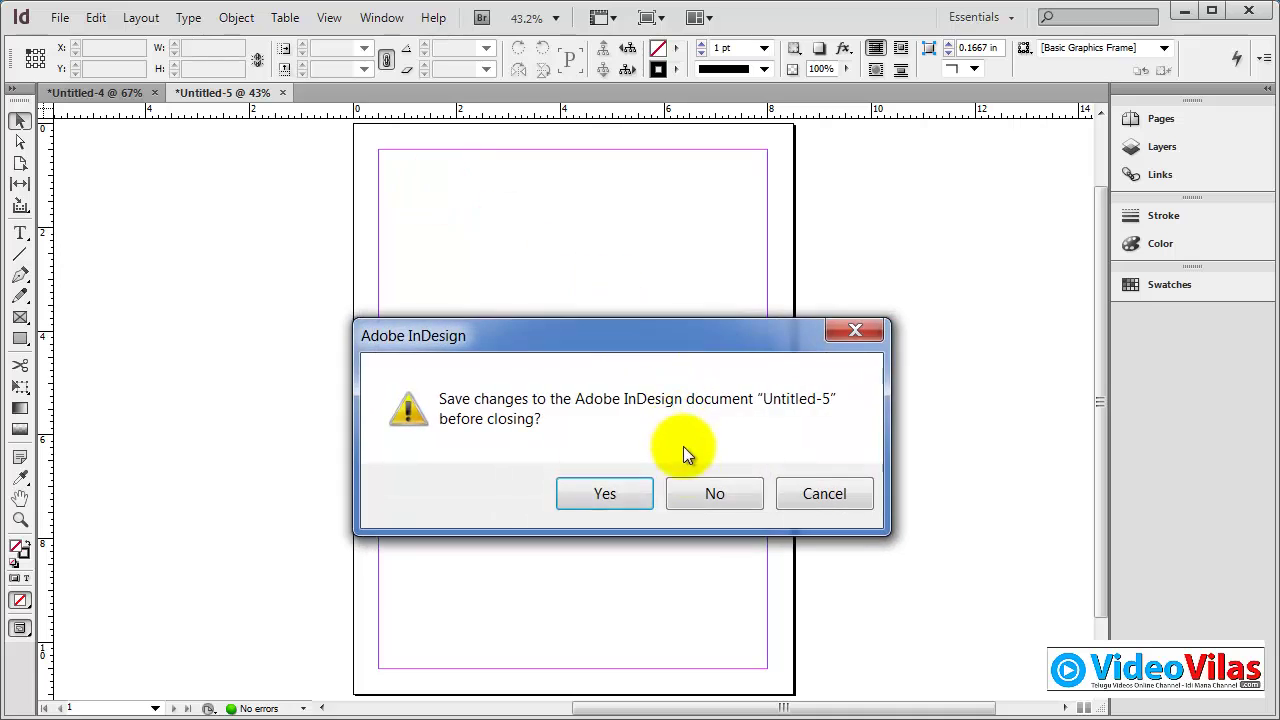
left_click(702, 489)
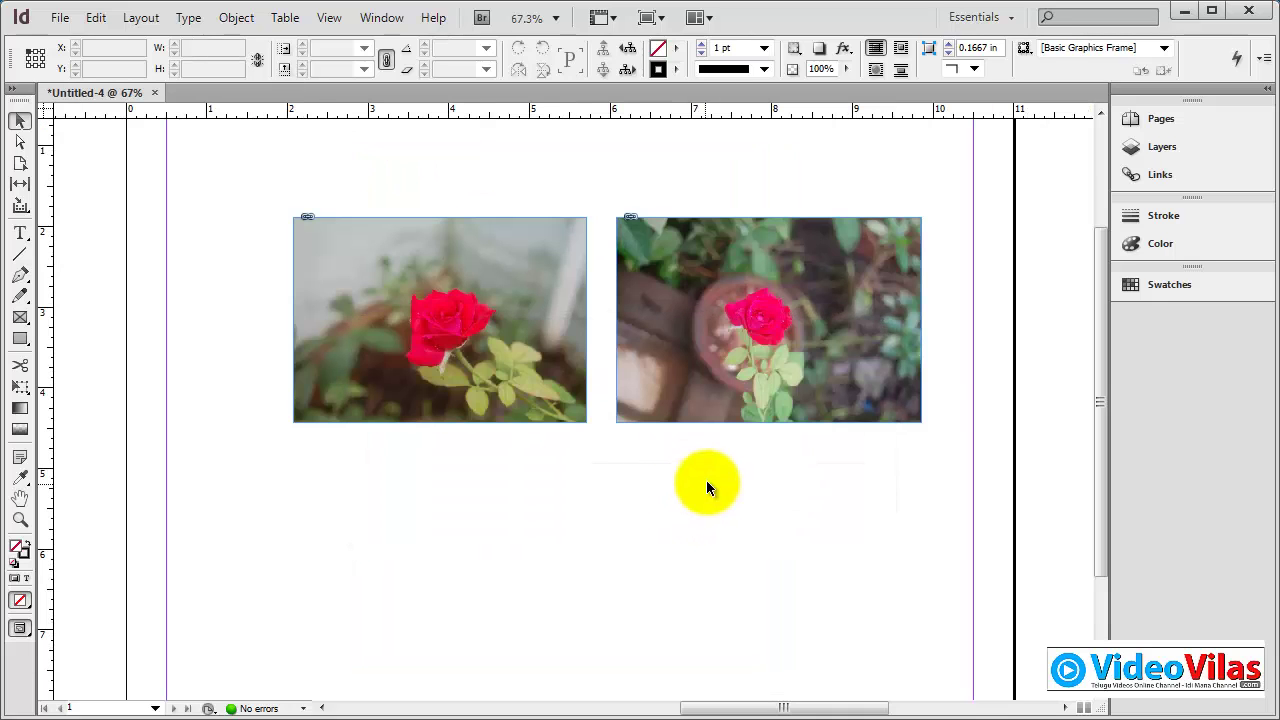
left_click(20, 206)
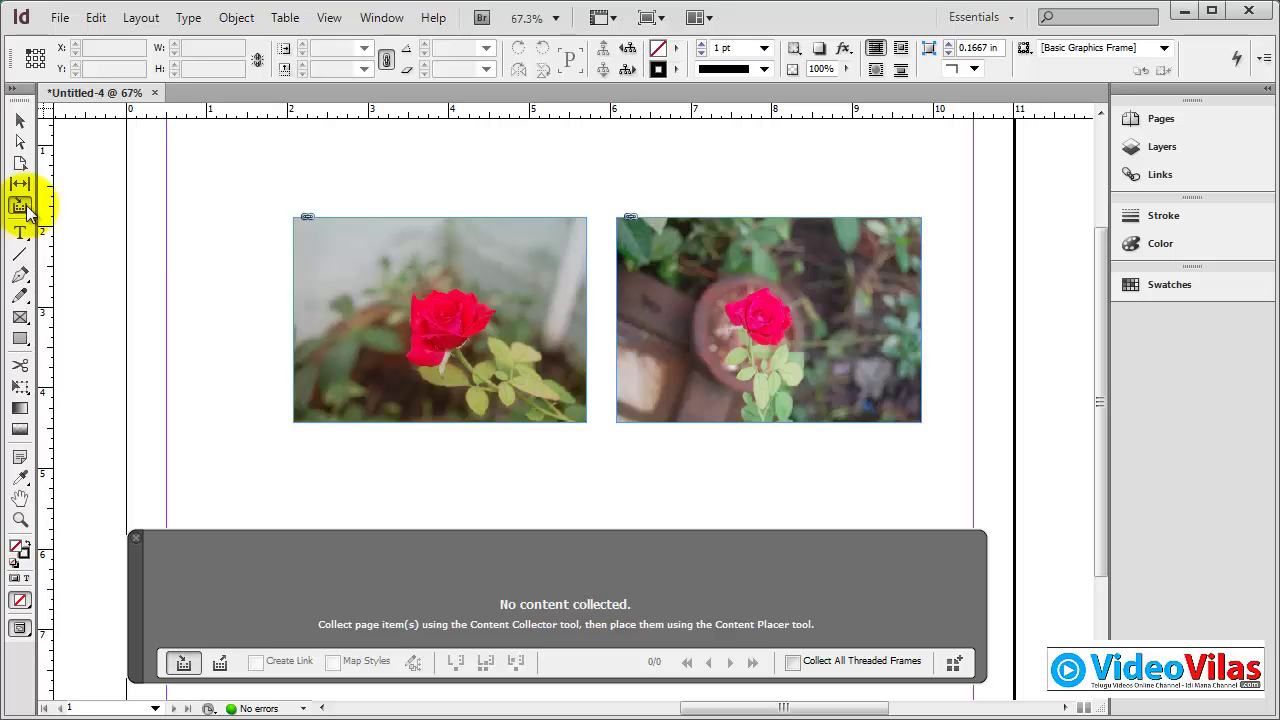
left_click(20, 120)
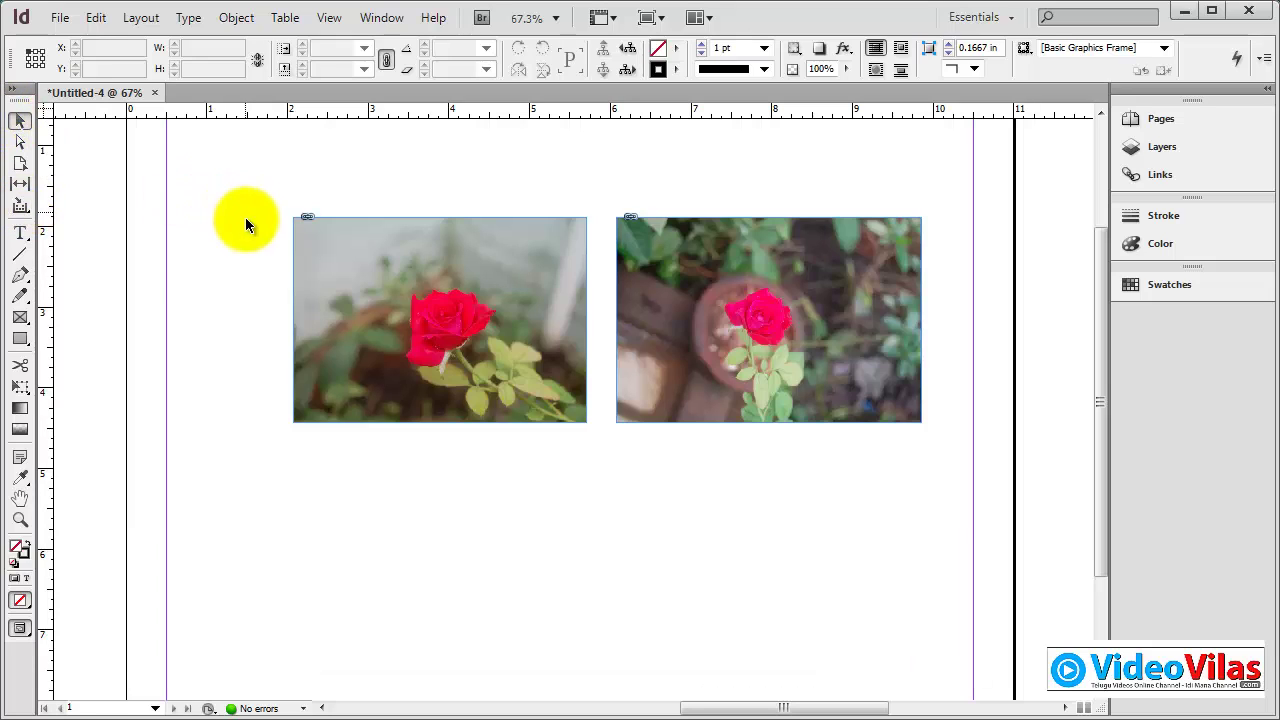
Create a text frame about 6 in wide below the rose photos and enter "Content Collector Tool" in it
left_click(20, 234)
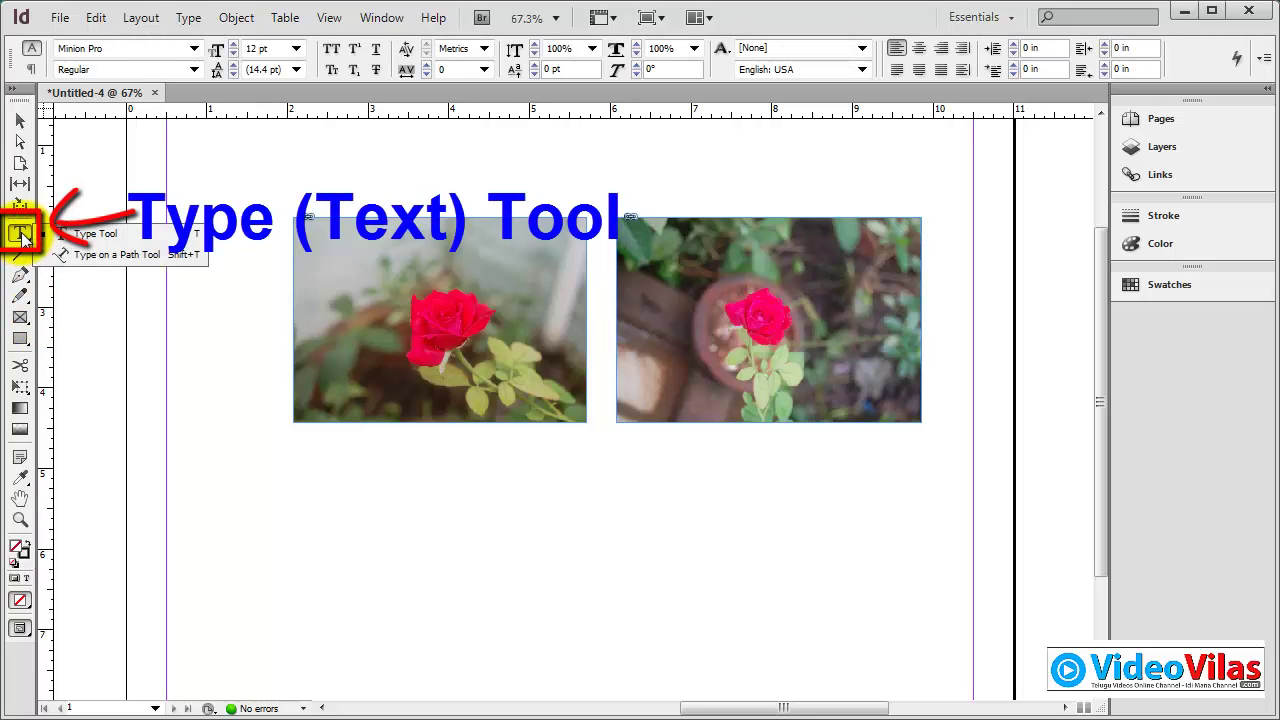
left_click(80, 240)
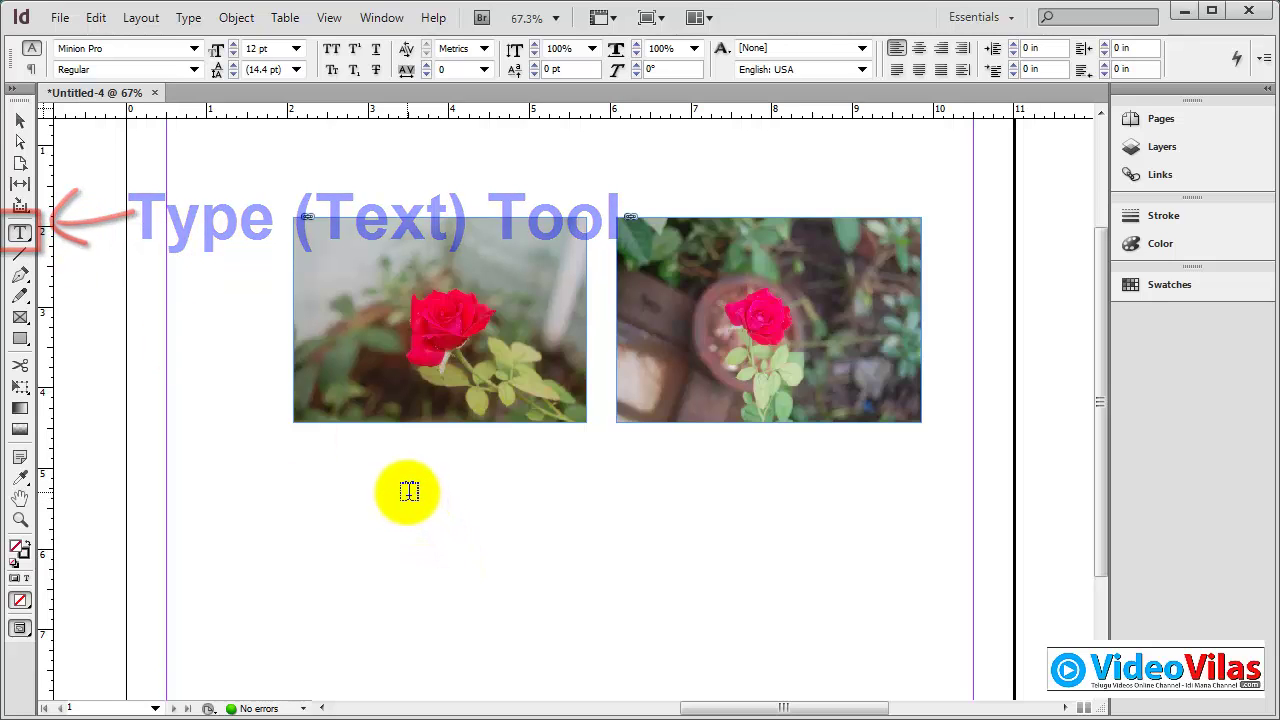
left_click_drag(404, 486, 406, 486)
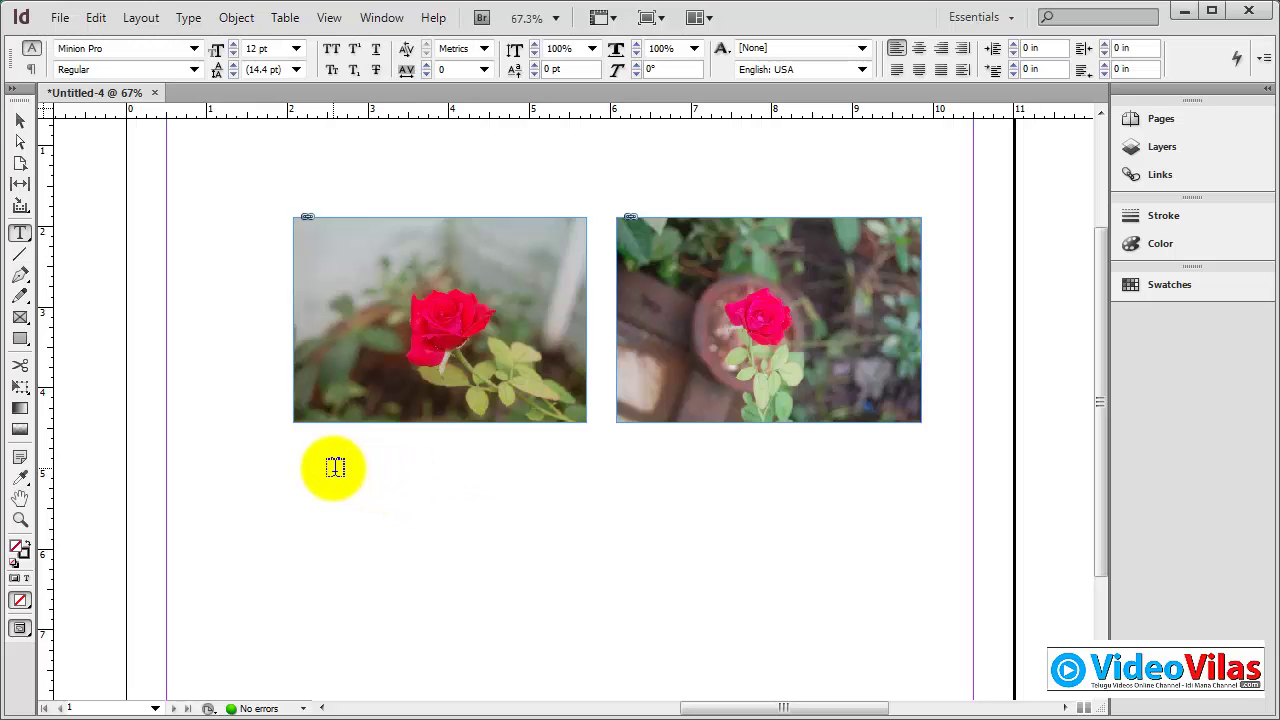
left_click_drag(317, 454, 812, 527)
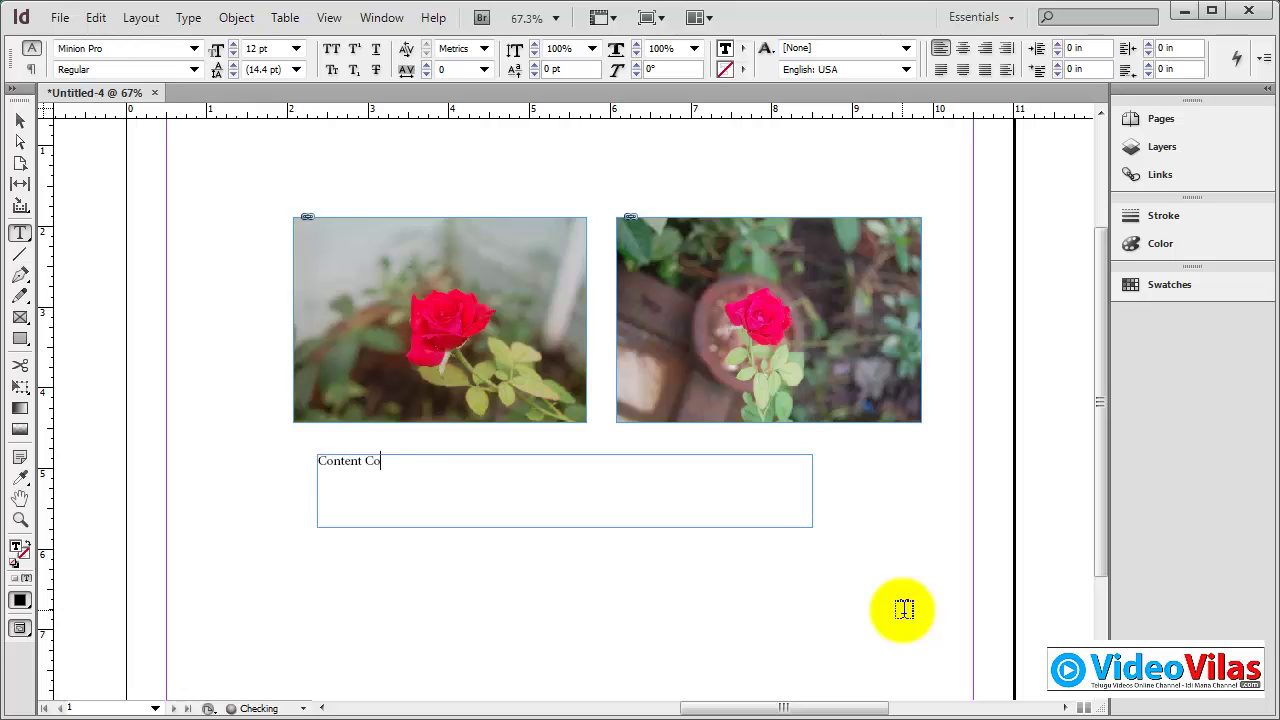
key("BackSpace")
key("BackSpace")
key("BackSpace")
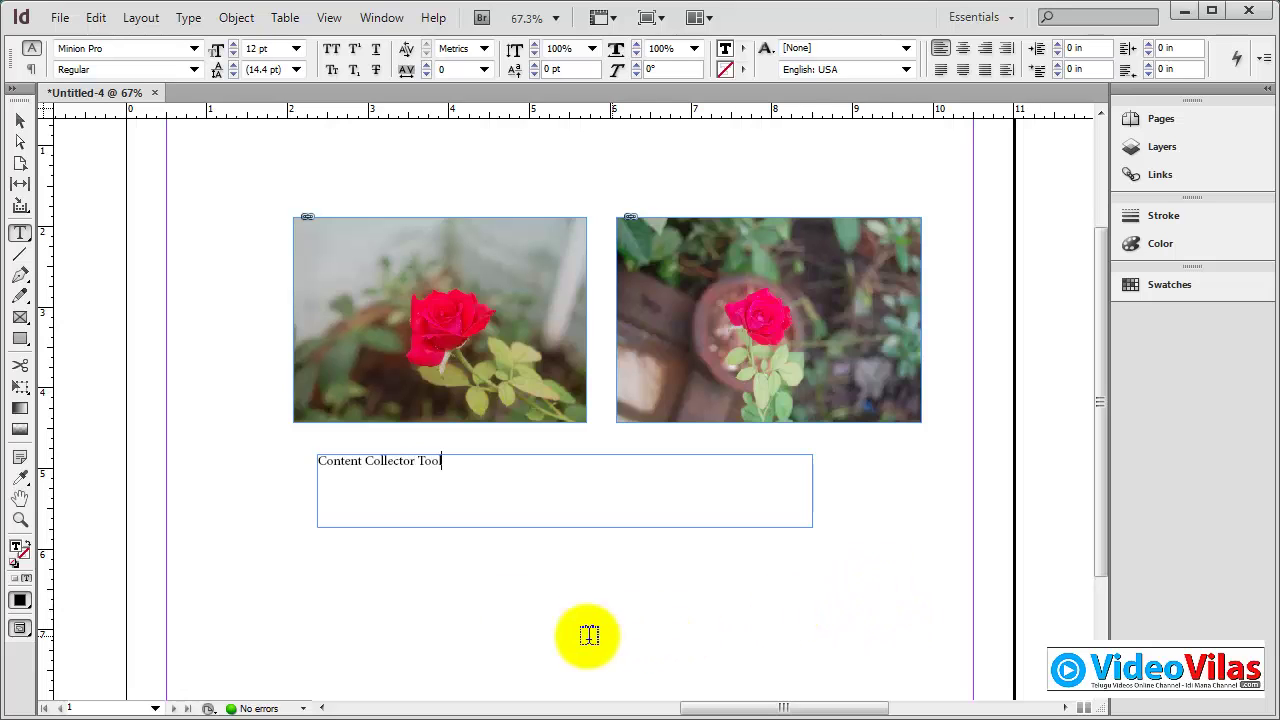
Select the whole line of text and examine the character and paragraph formatting options available for it
left_click_drag(443, 461, 338, 468)
key("Right")
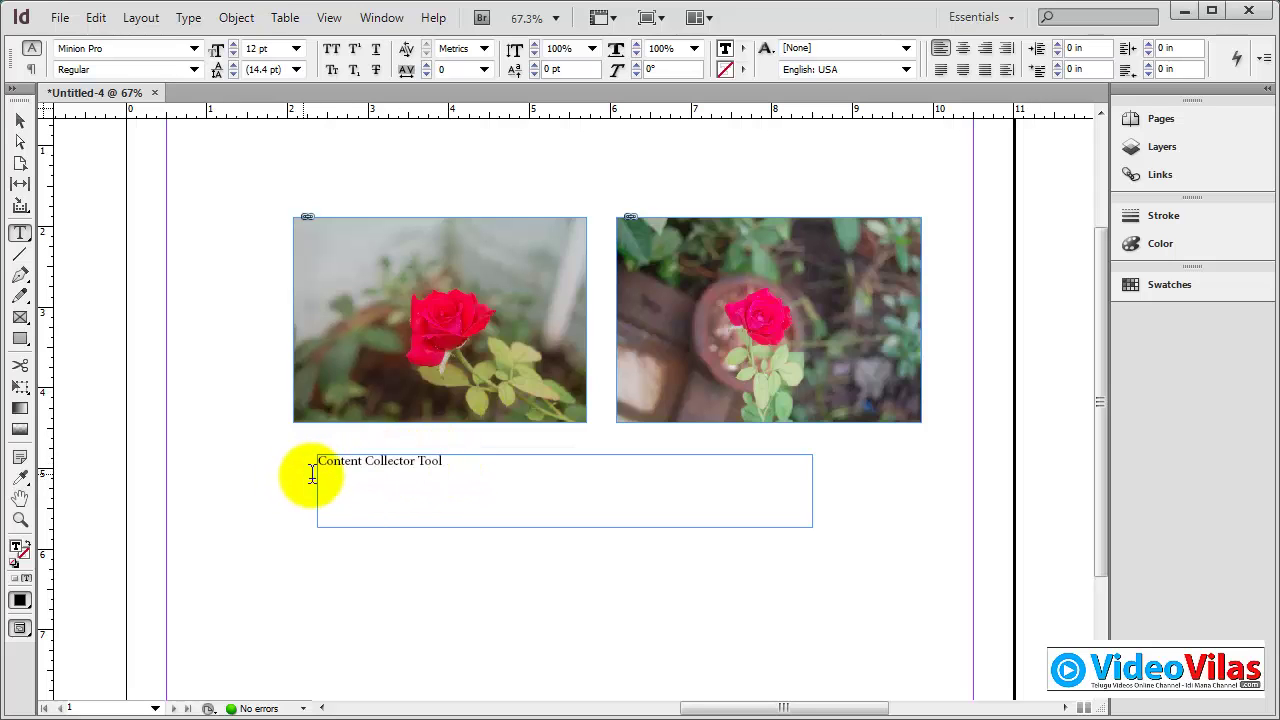
triple_click(341, 465)
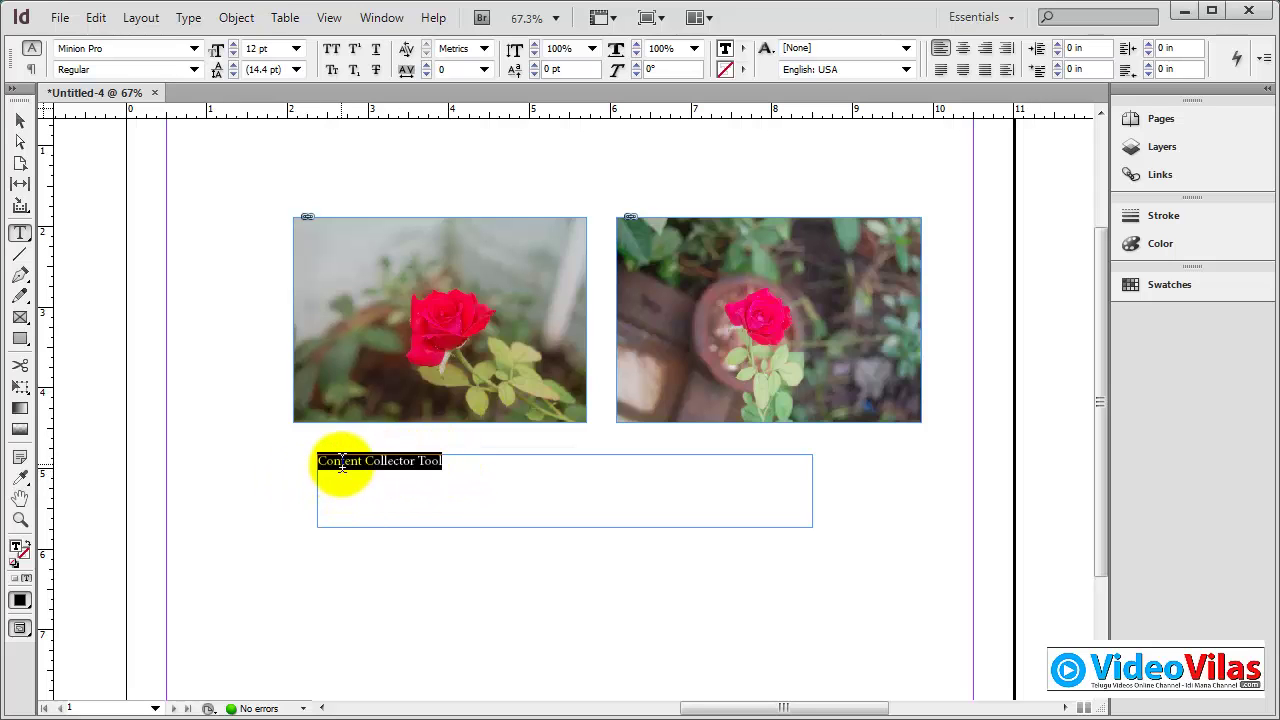
left_click(32, 70)
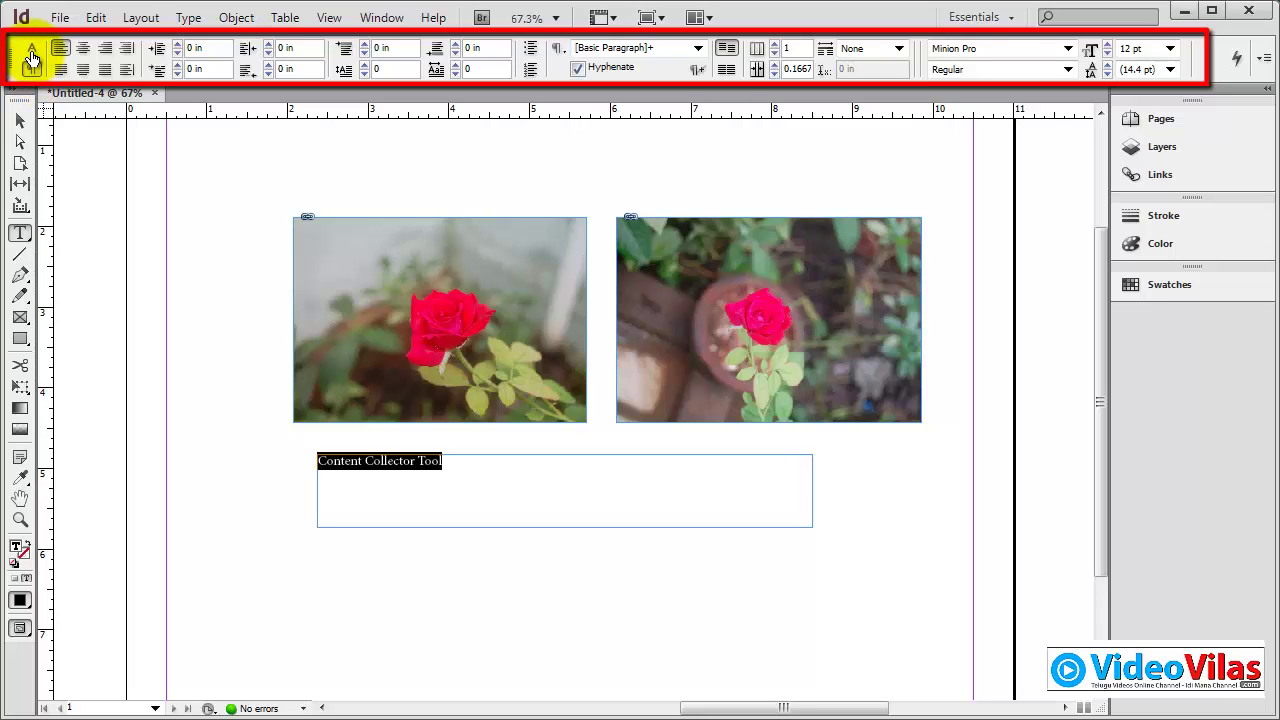
left_click(32, 48)
left_click(33, 70)
left_click(32, 49)
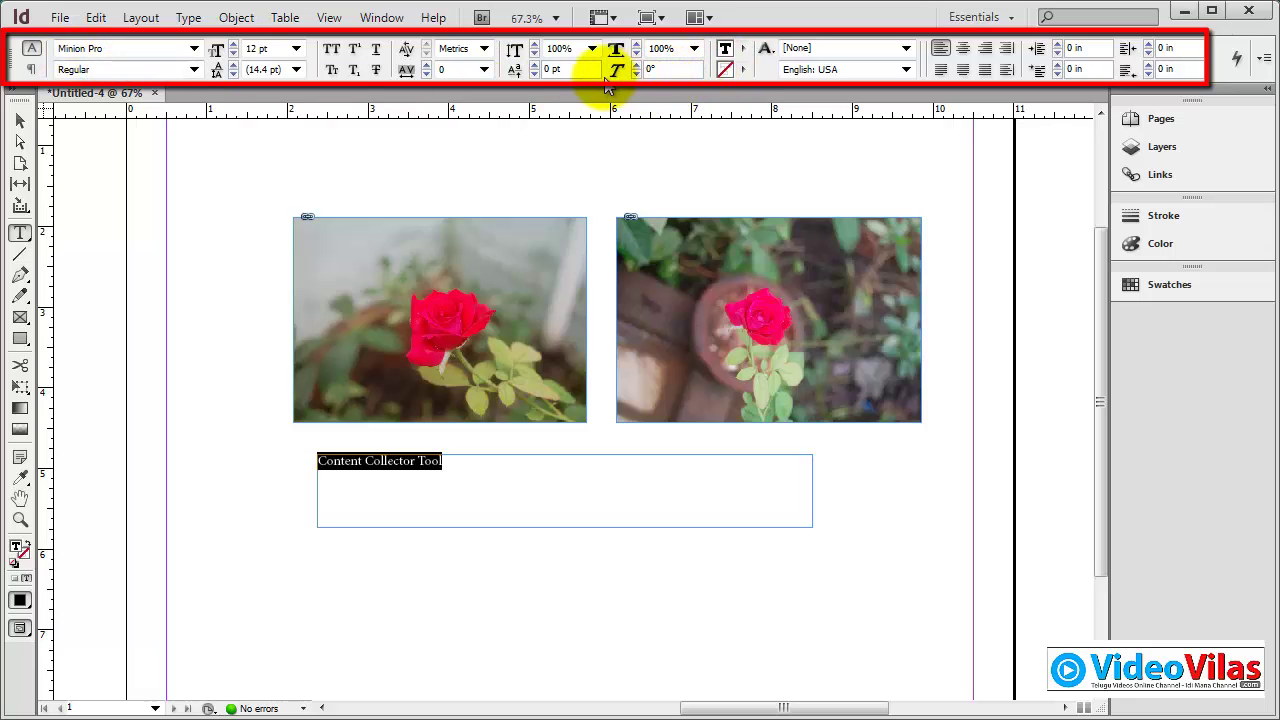
left_click(28, 72)
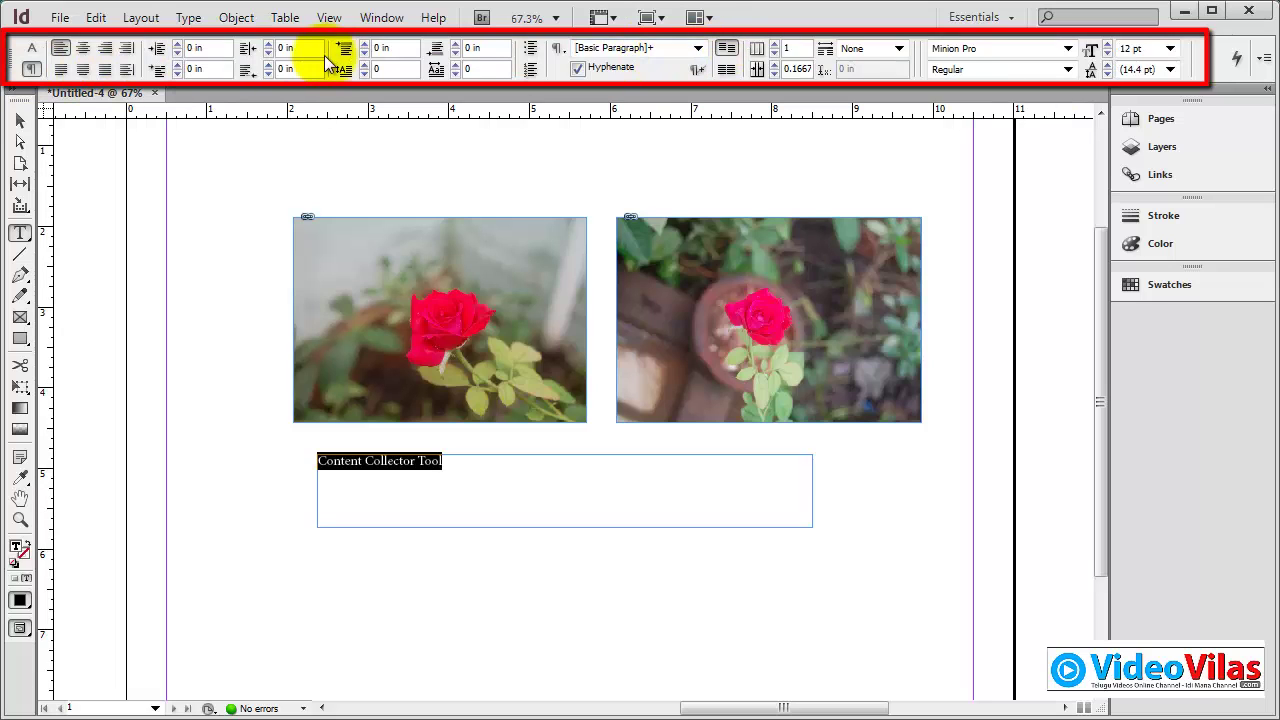
Set the font size of the selected "Content Collector Tool" text to 36 pt using the character formatting options
left_click(31, 48)
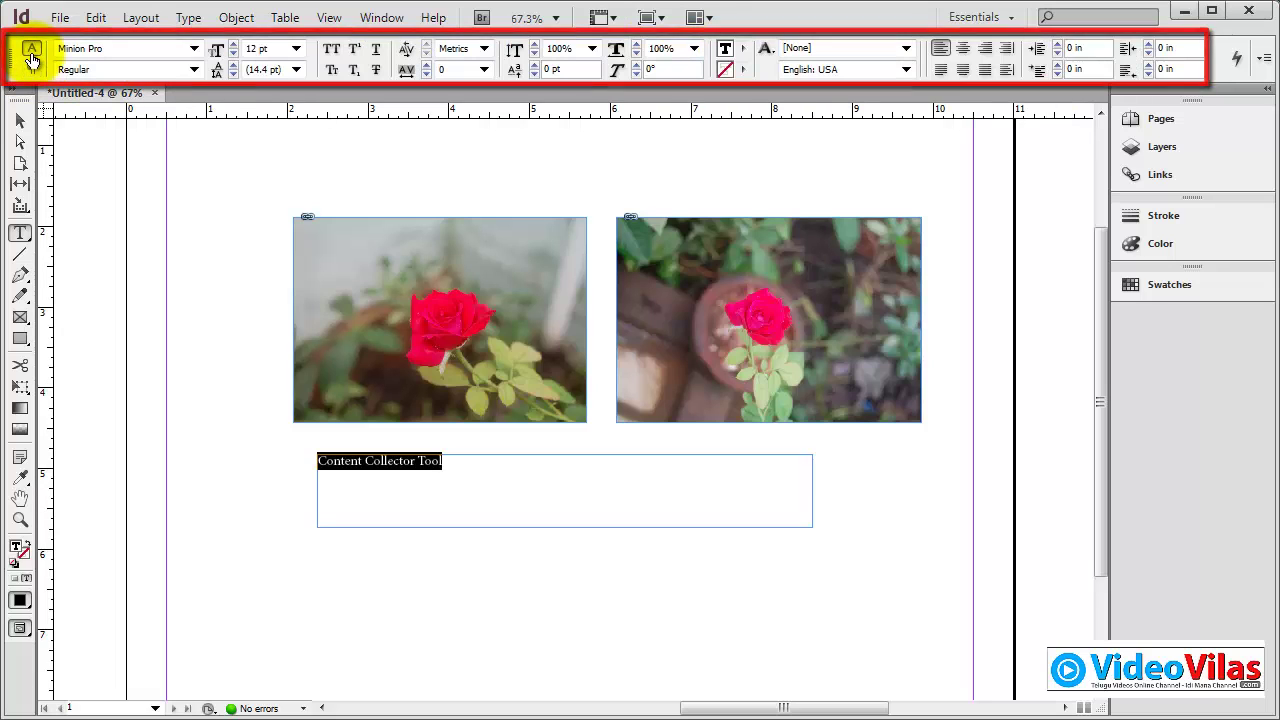
left_click(296, 49)
left_click(270, 217)
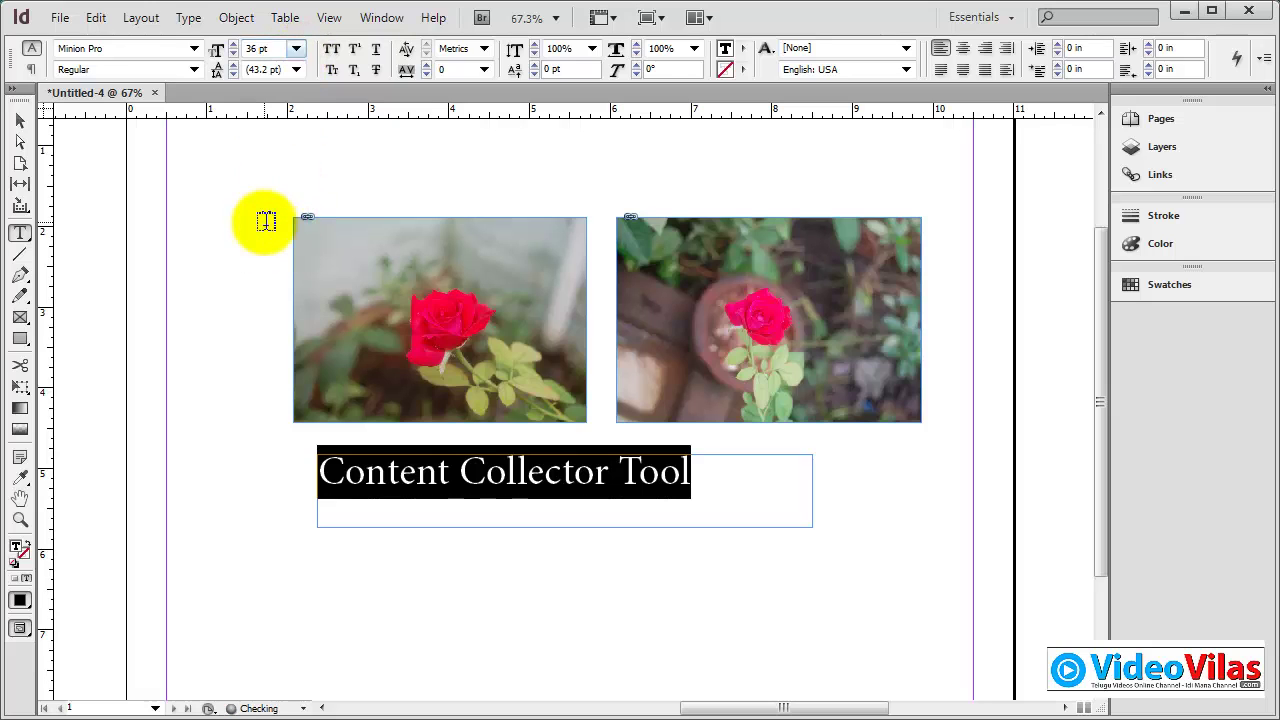
Fit the text frame tightly around "Content Collector Tool" and move it to sit centred just below the two rose photos
left_click(20, 120)
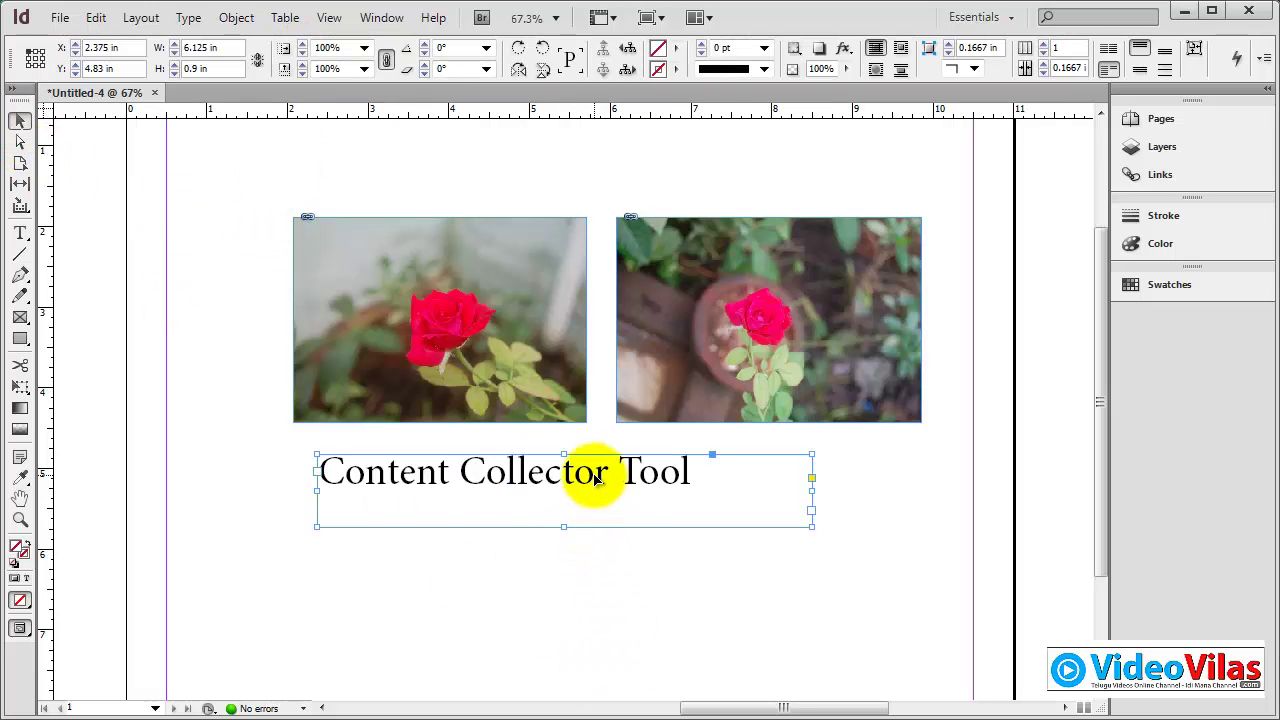
left_click_drag(596, 480, 668, 478)
left_click(742, 557)
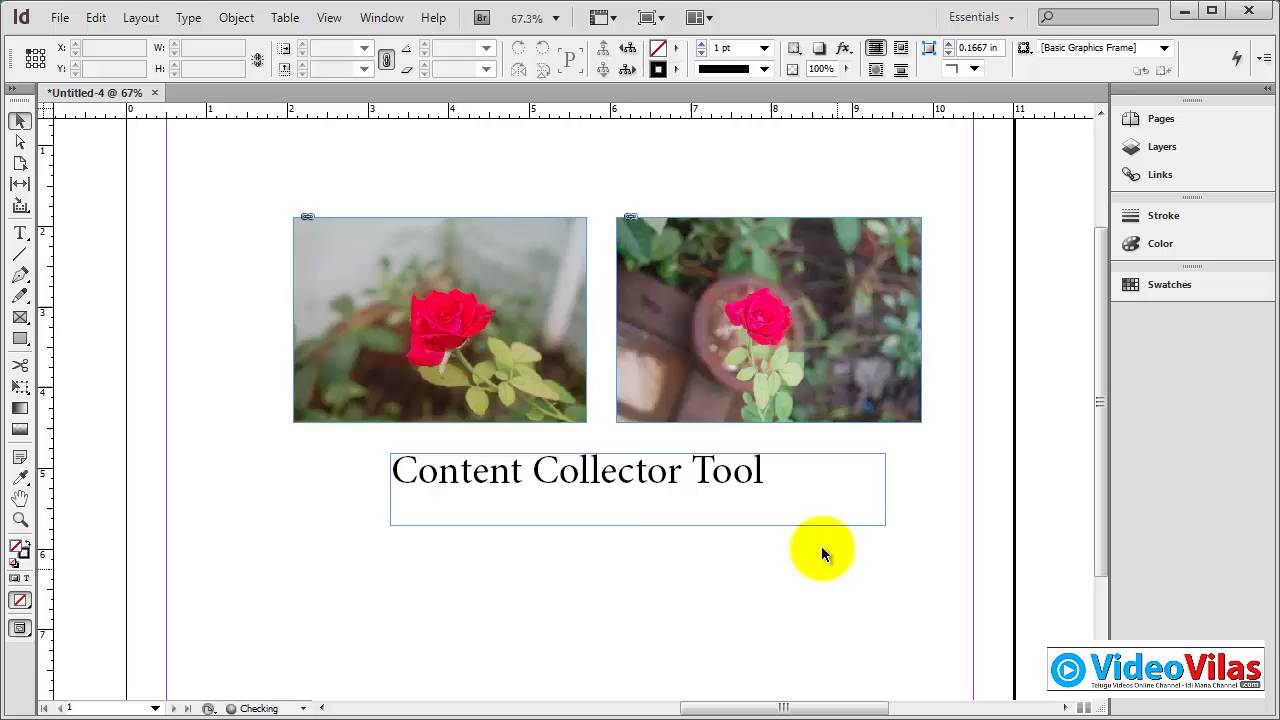
left_click(740, 484)
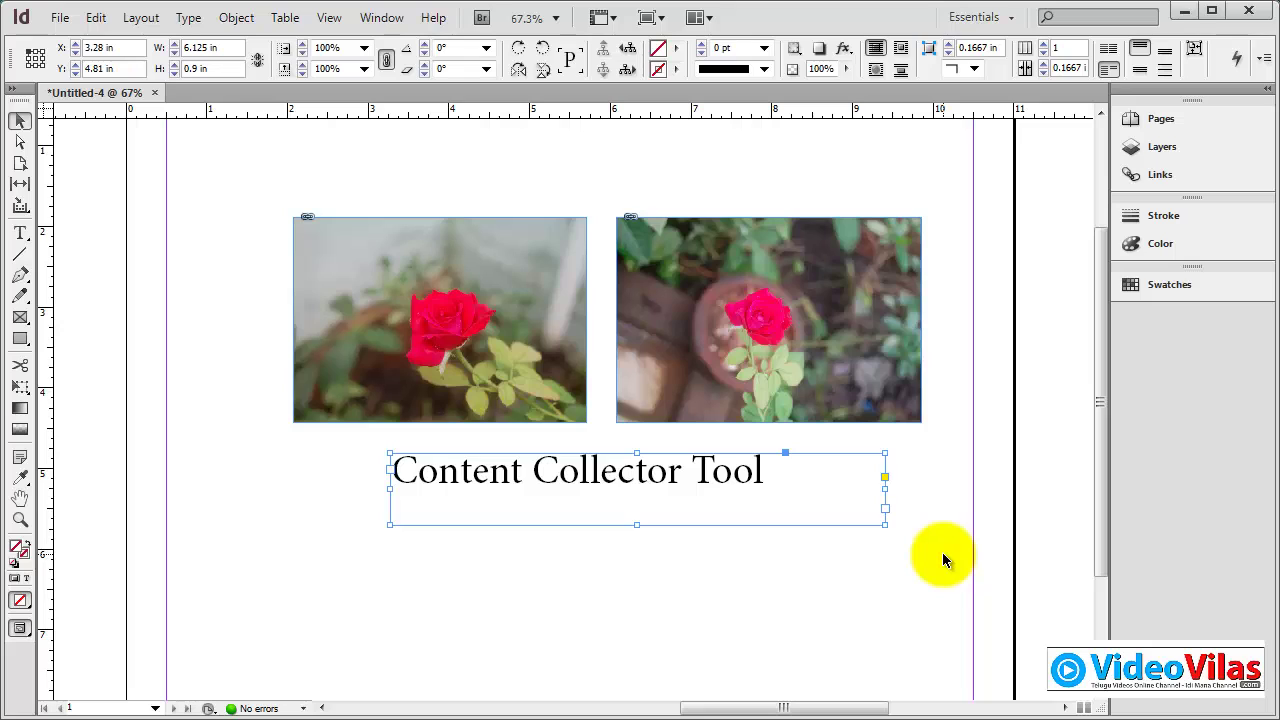
double_click(884, 522)
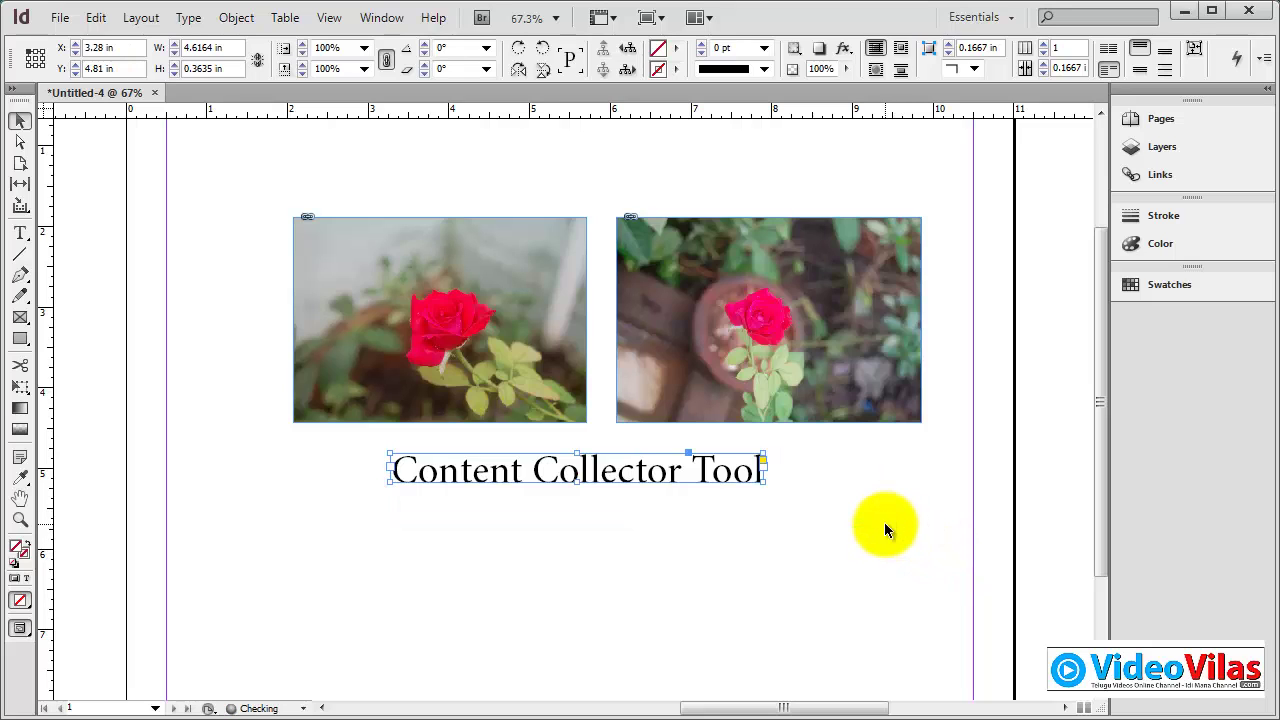
mouse_move(713, 478)
left_mouse_down()
mouse_move(737, 490)
mouse_move(735, 474)
left_mouse_up()
left_click(729, 507)
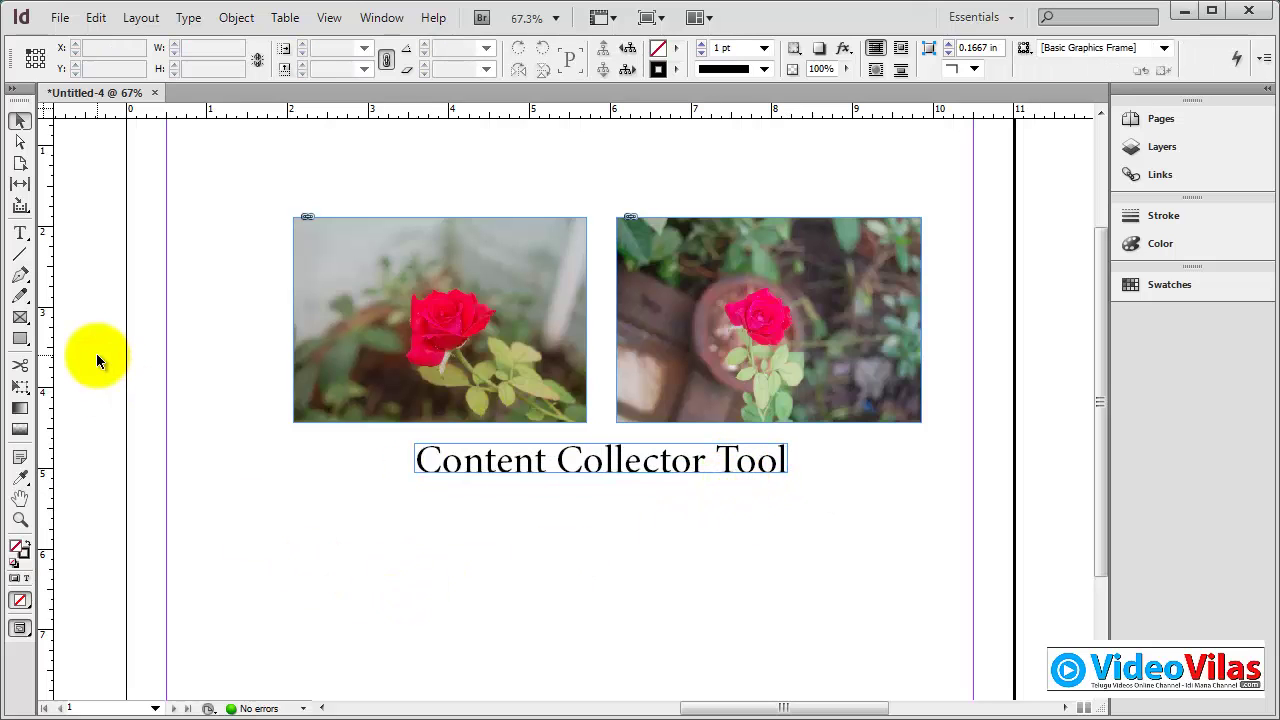
Draw a straight line about 6.9 in long, sloping upward to the right, below the "Content Collector Tool" text
left_click(21, 235)
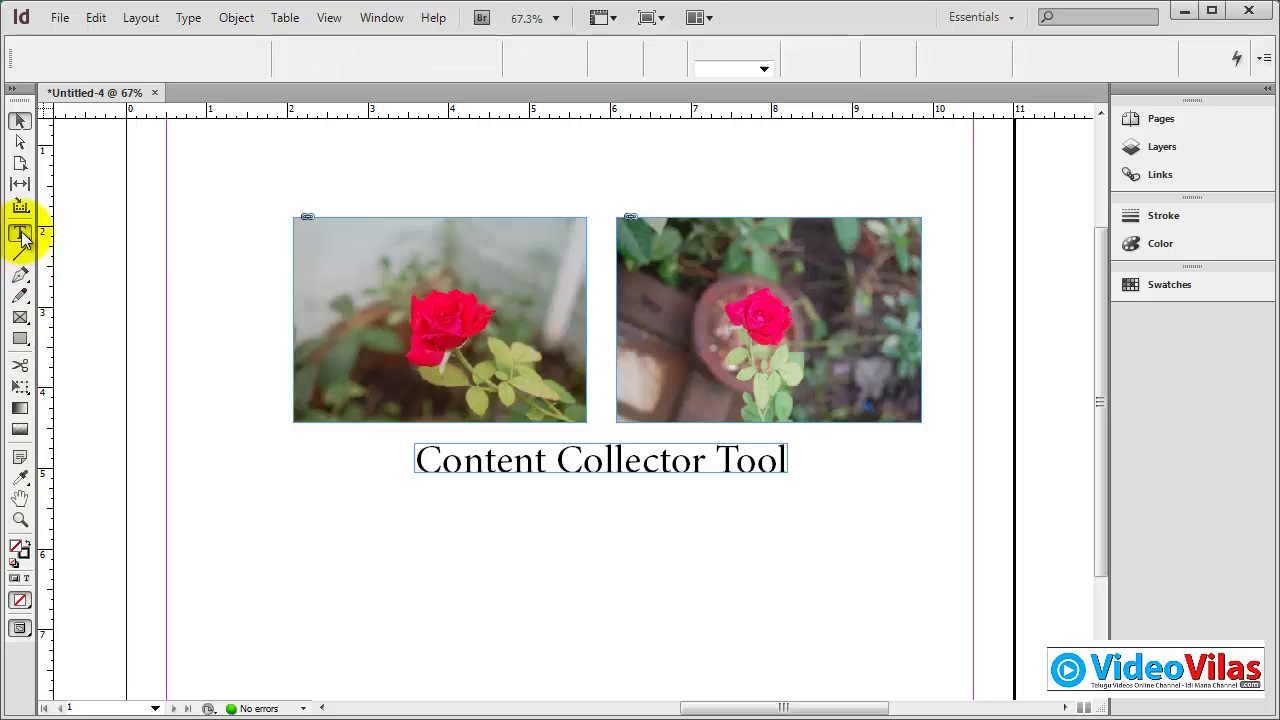
mouse_move(24, 238)
left_mouse_down()
mouse_move(63, 251)
mouse_move(49, 234)
mouse_move(27, 238)
left_mouse_up()
left_click(20, 254)
mouse_move(210, 620)
left_mouse_down()
mouse_move(643, 533)
mouse_move(818, 513)
left_mouse_up()
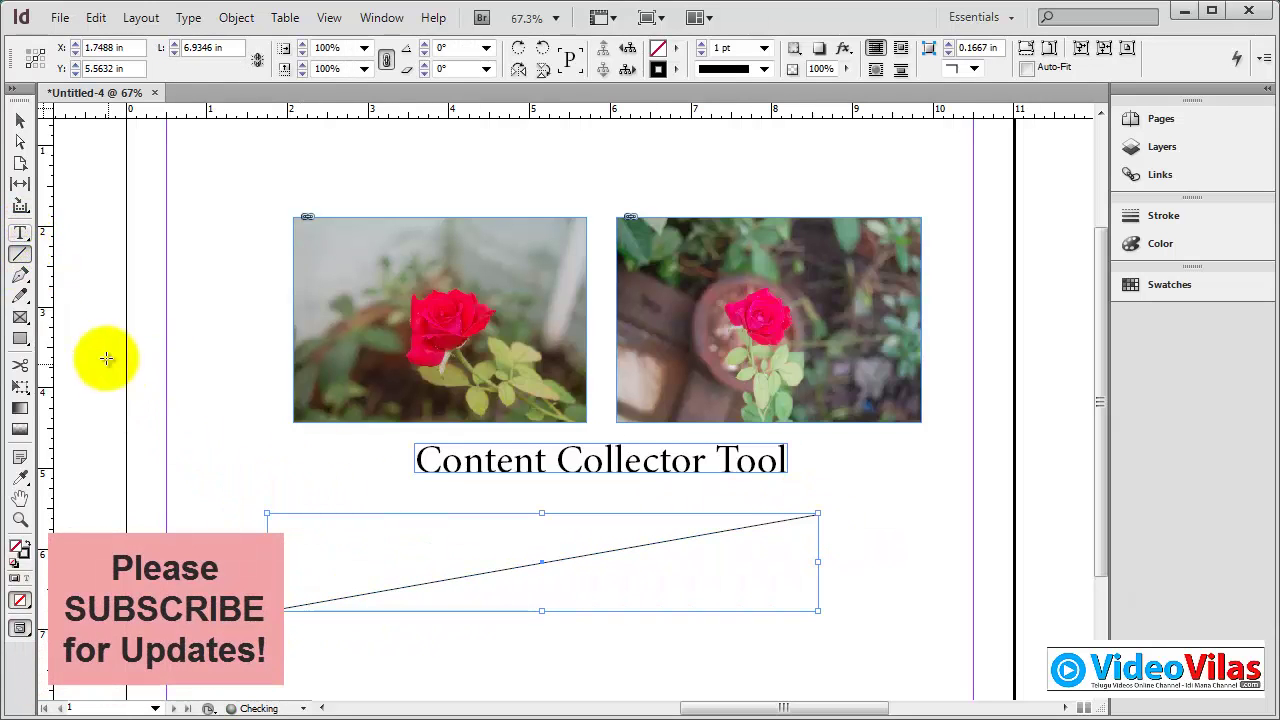
Enter "type on a path type on a path the quick brown fox jumps over the lazy dog" along the sloping line
left_click_drag(20, 233, 63, 252)
left_click(292, 604)
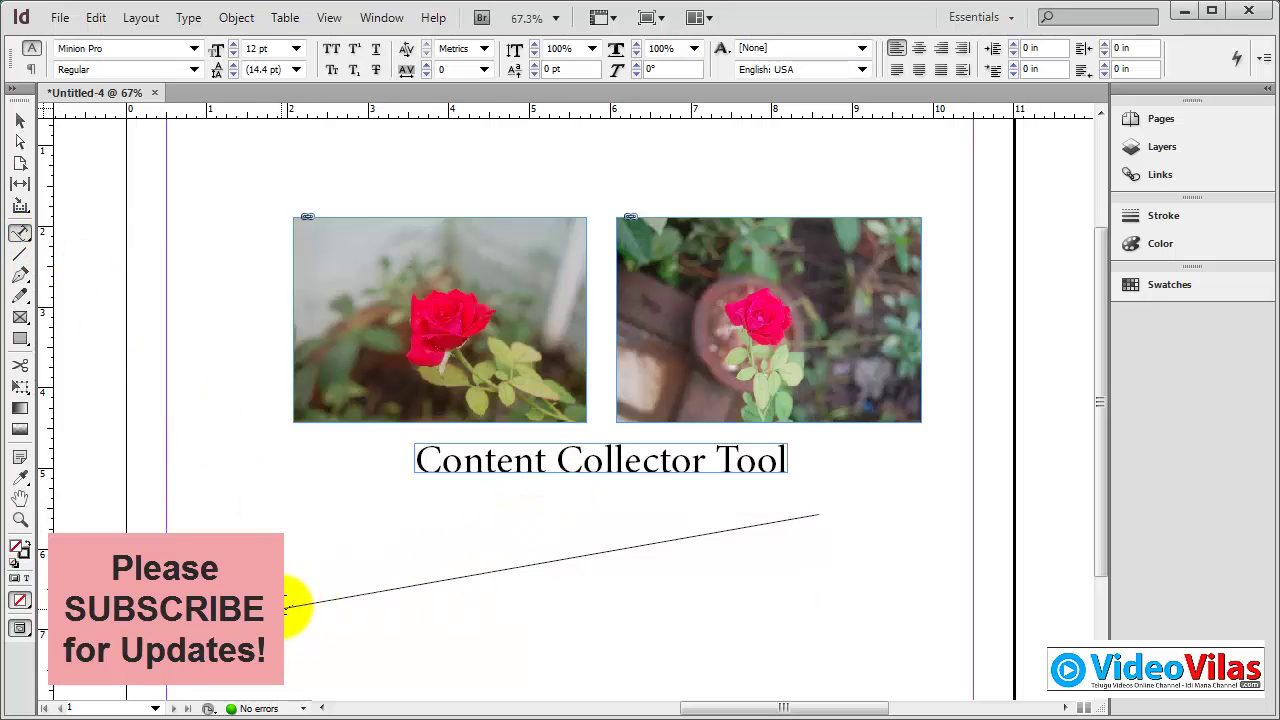
left_click(292, 604)
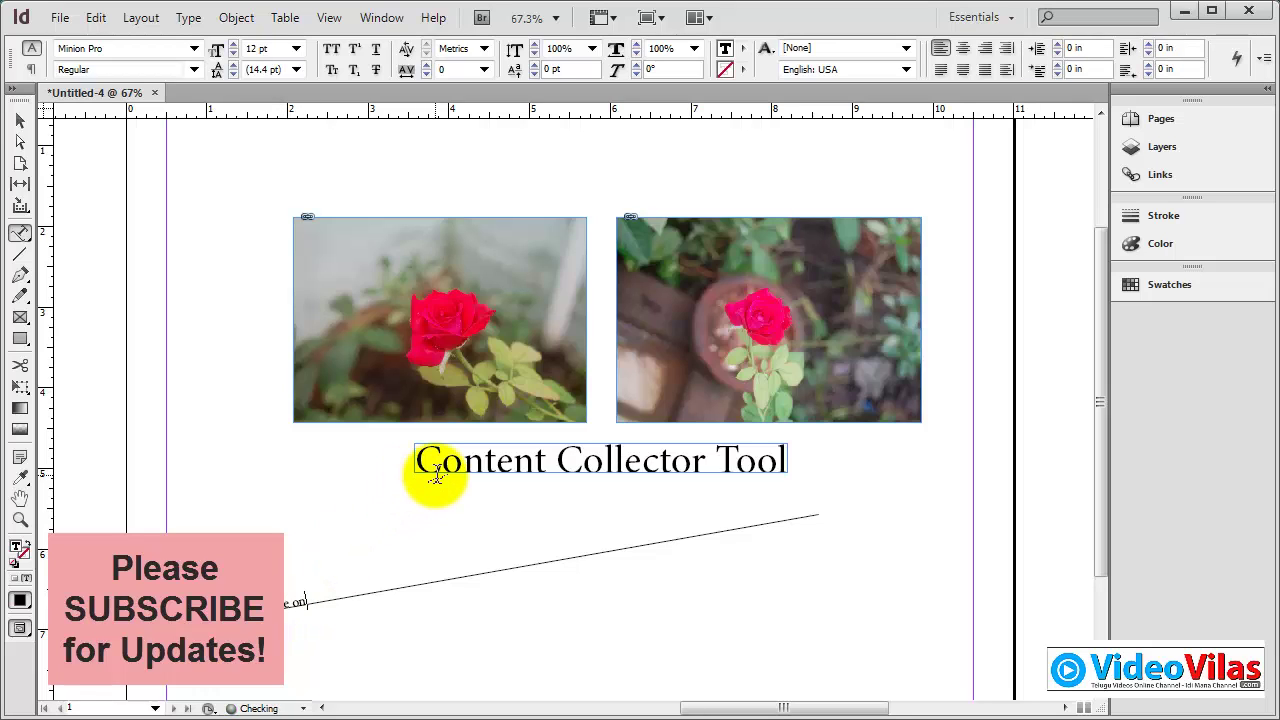
type("Type on a path")
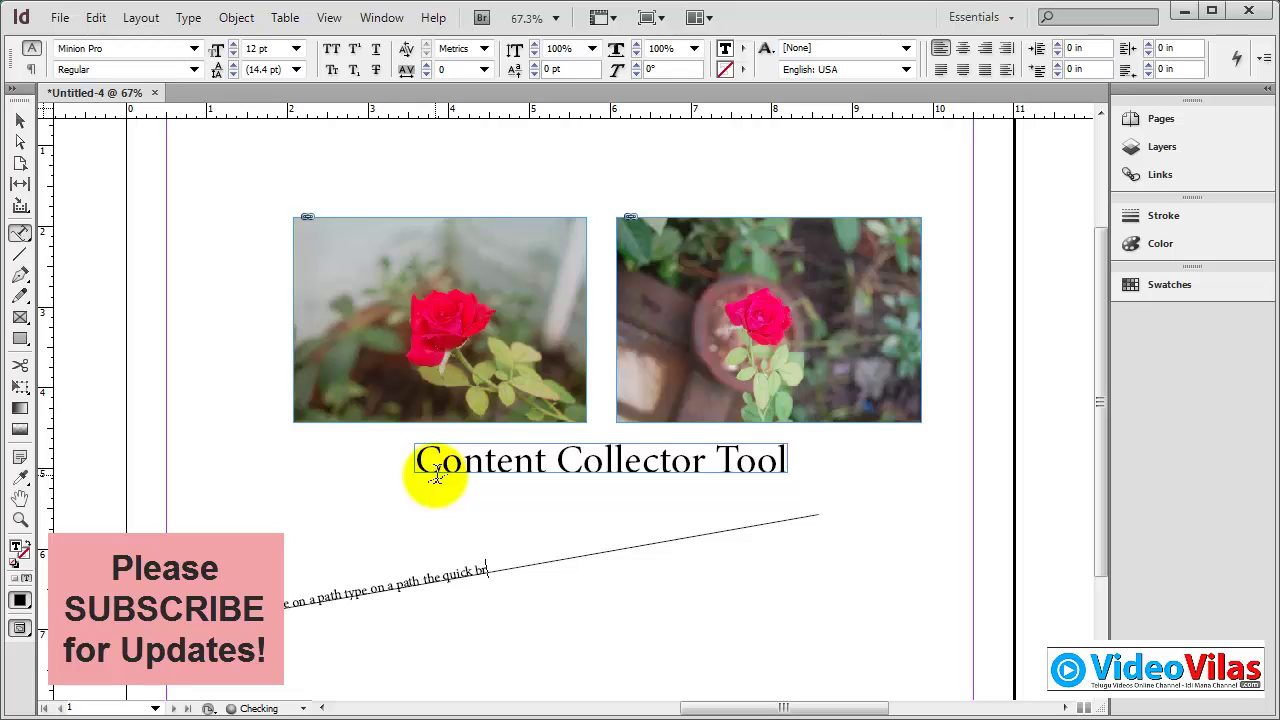
type("own fox jumps over the lazy dog")
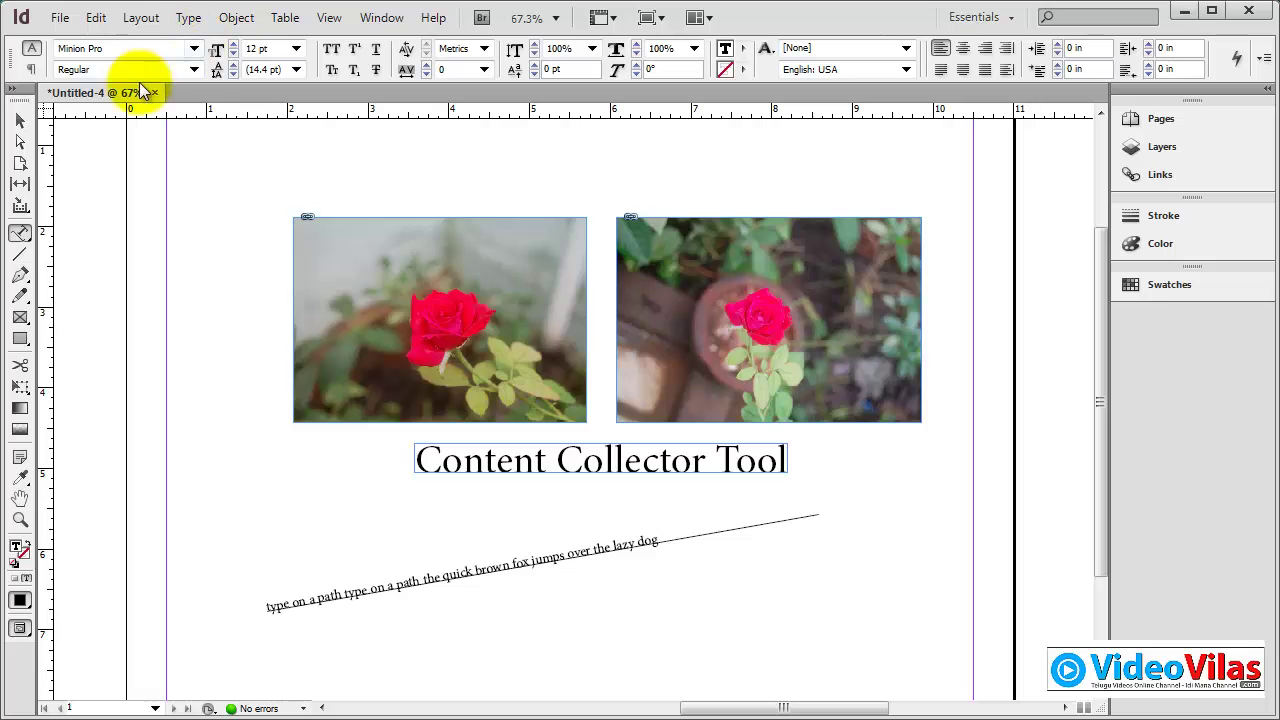
Remove the "Content Collector Tool" text frame and the sloping path text below the photos
left_click(20, 121)
left_click(805, 586)
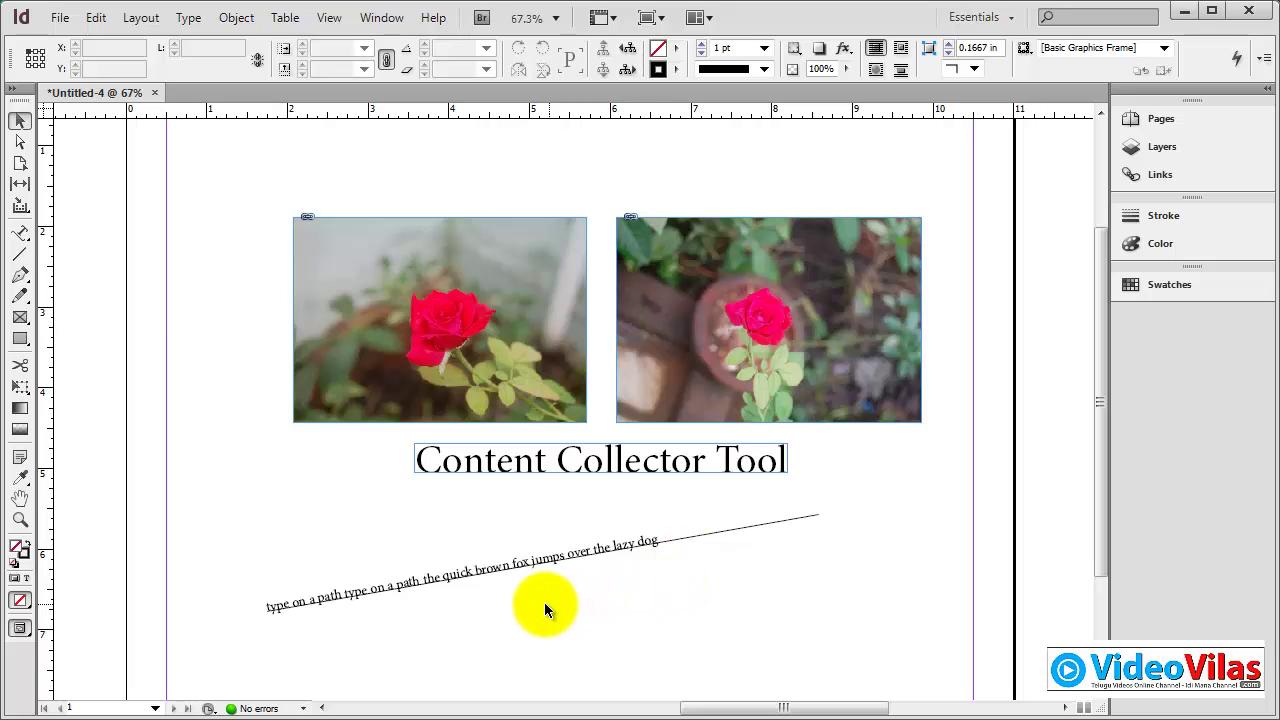
key("ctrl+z")
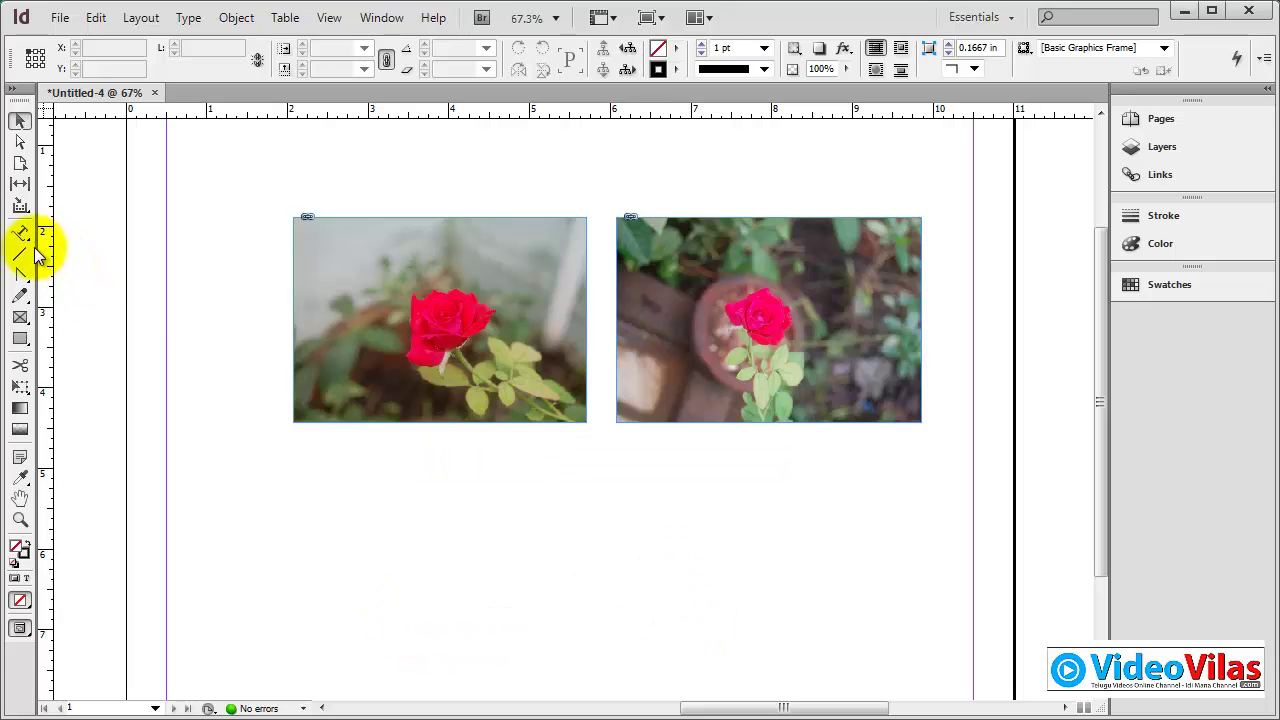
Draw an open S-shaped curve about 5.65 in wide below the rose photos with the Pen tool
left_click_drag(20, 274, 70, 271)
left_click(334, 571)
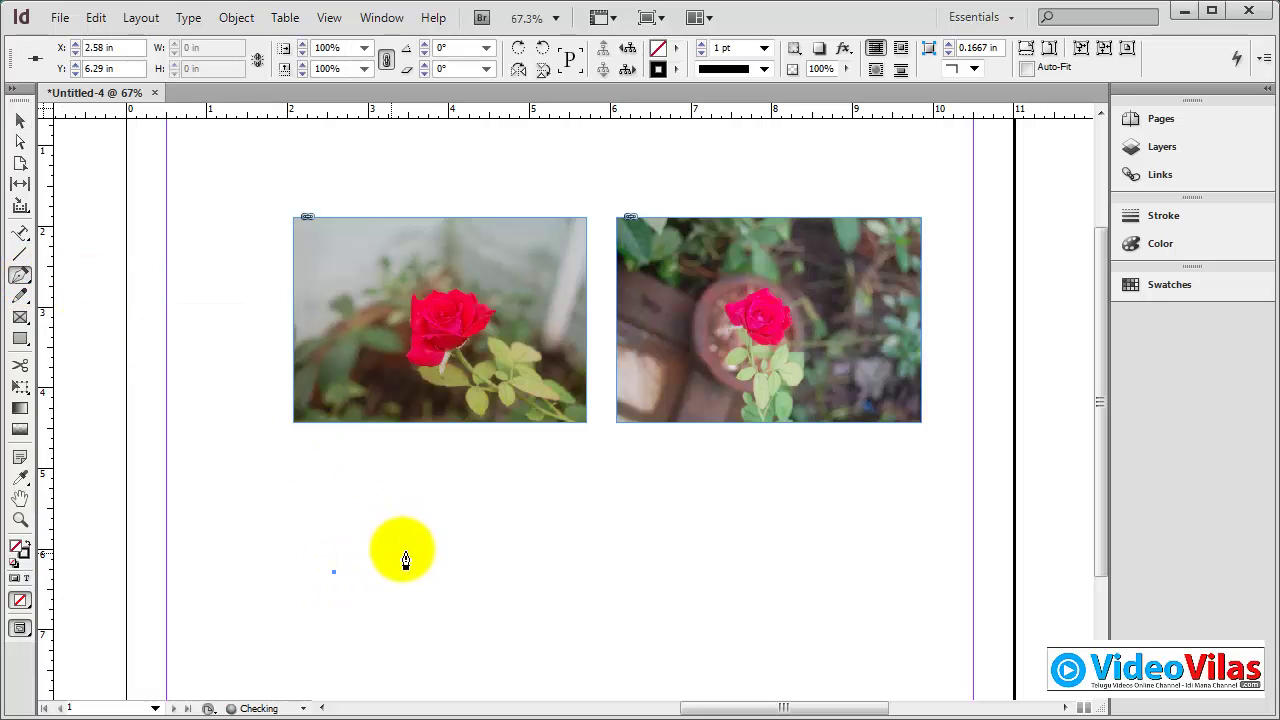
left_click_drag(494, 521, 621, 573)
left_click(789, 468)
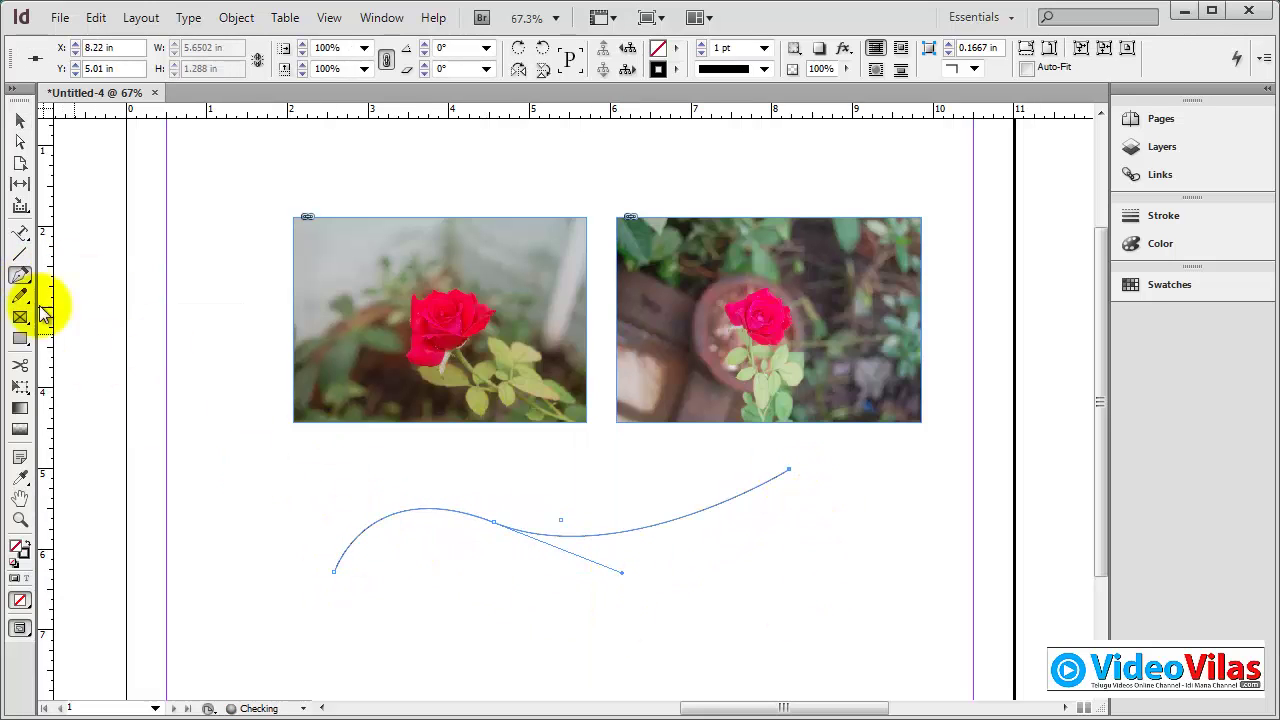
Enter "the quickbrown fox jumps overf the lazy dog" as type on the curved path
left_click(20, 232)
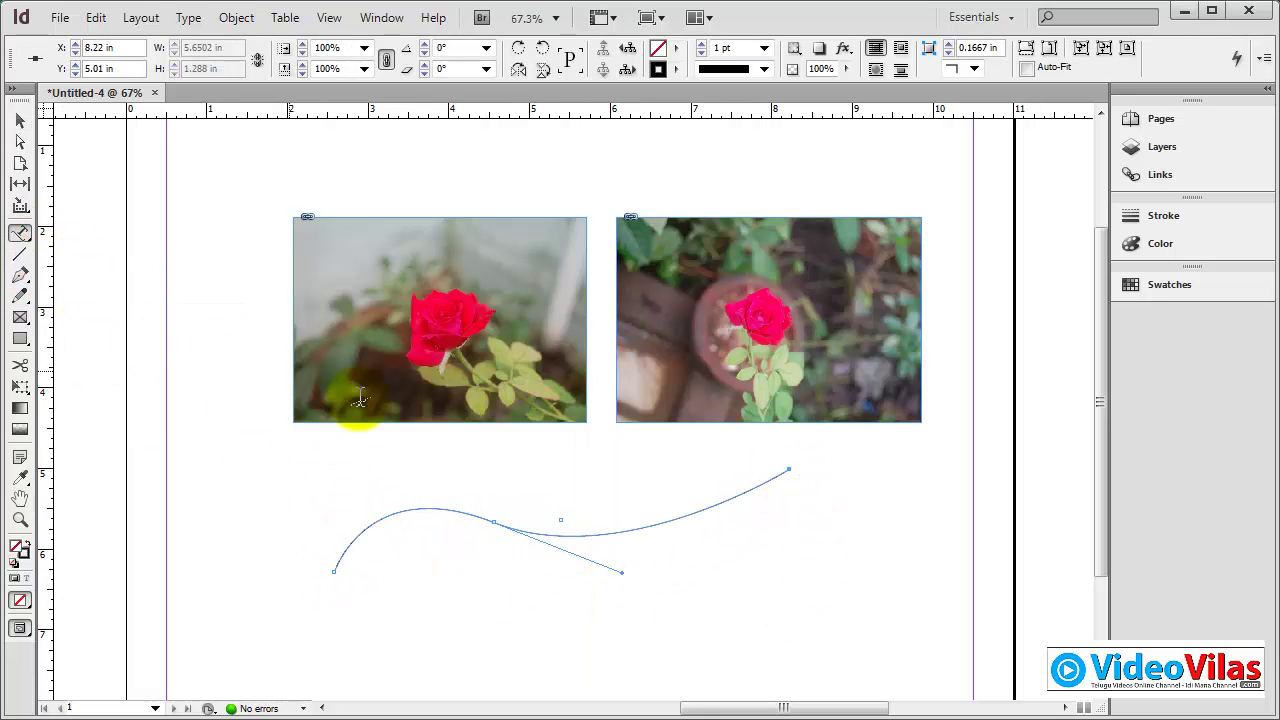
left_click(343, 553)
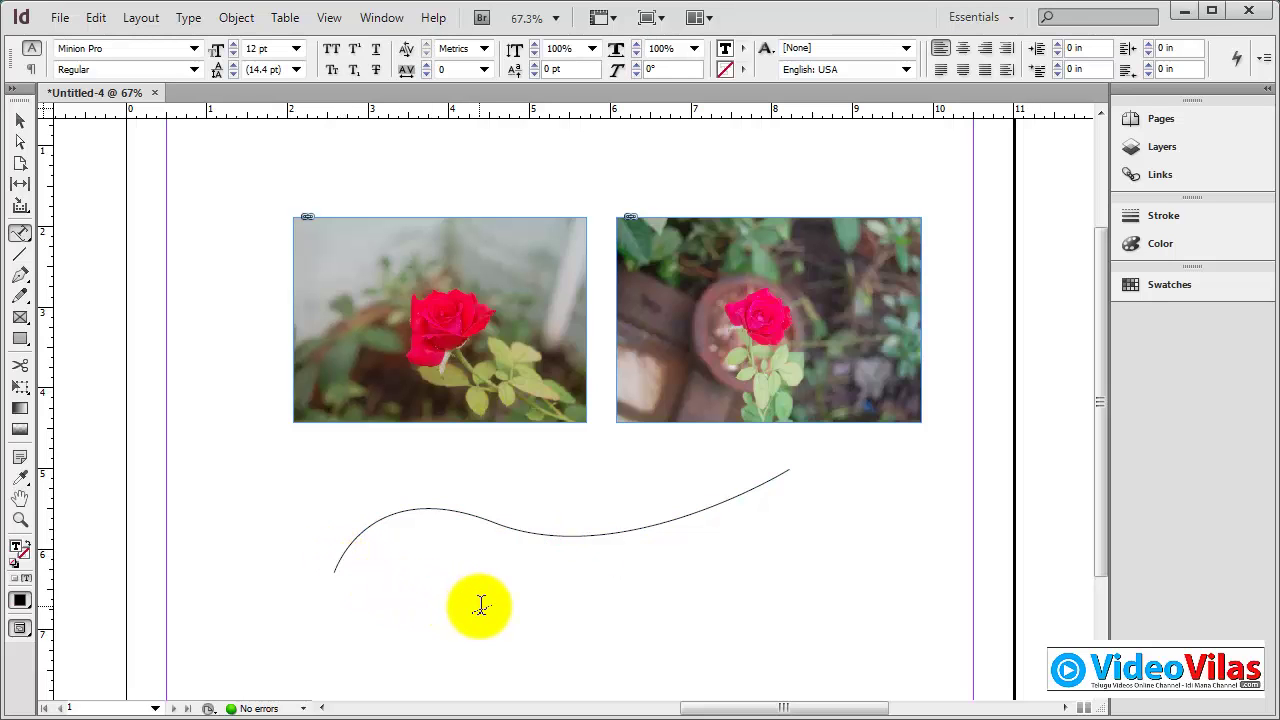
type("the quickbrown f")
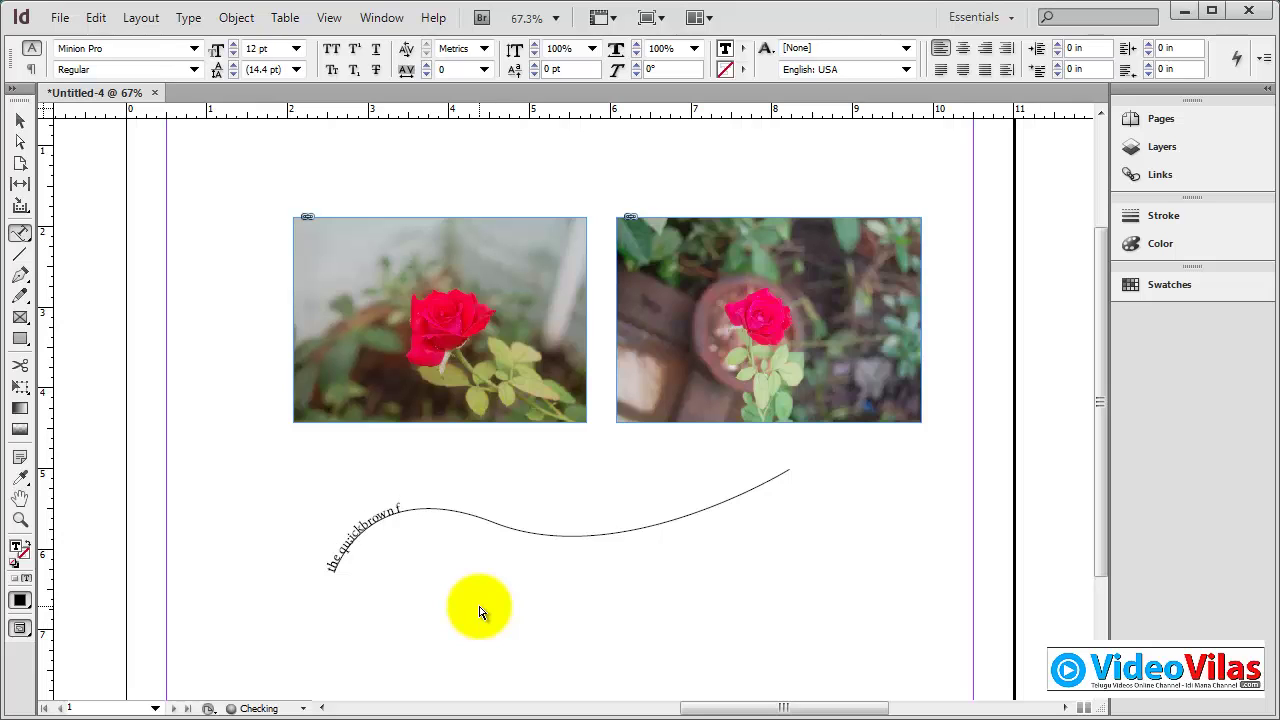
type("ox jumpso")
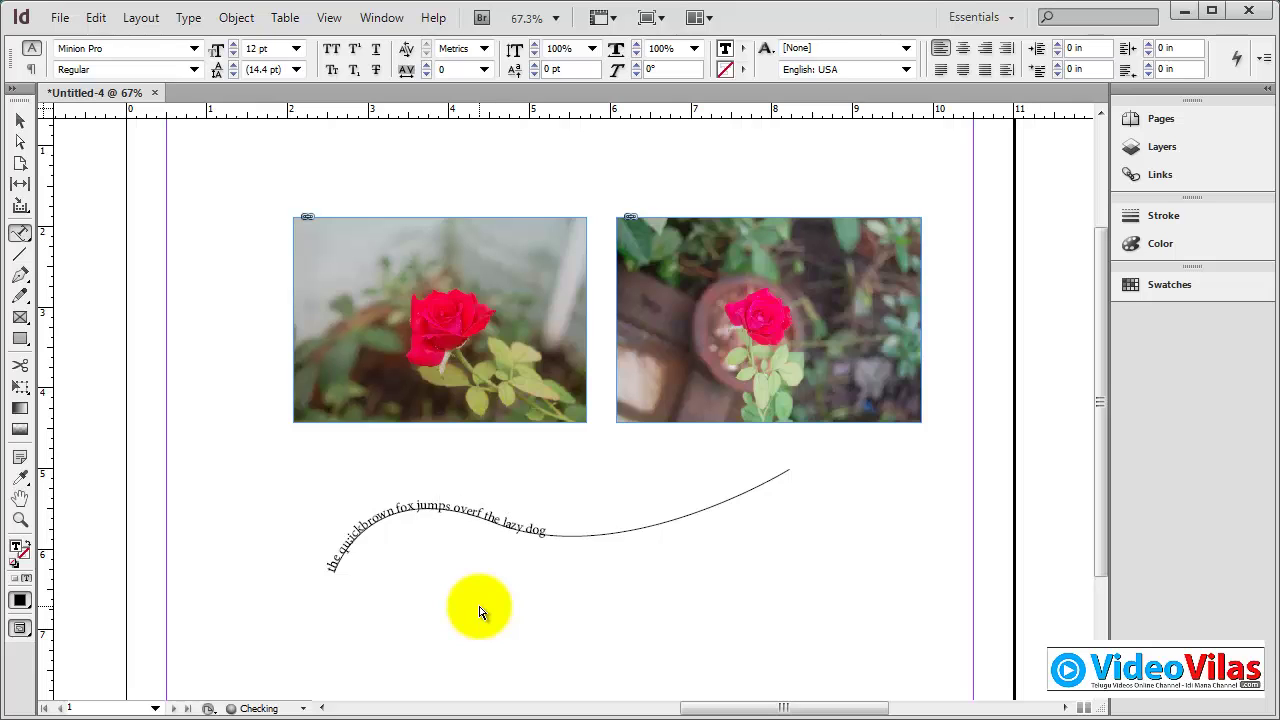
Move the curve's right end anchor point slightly down and outward to about X 8.285 in, Y 5.17 in
left_click(20, 141)
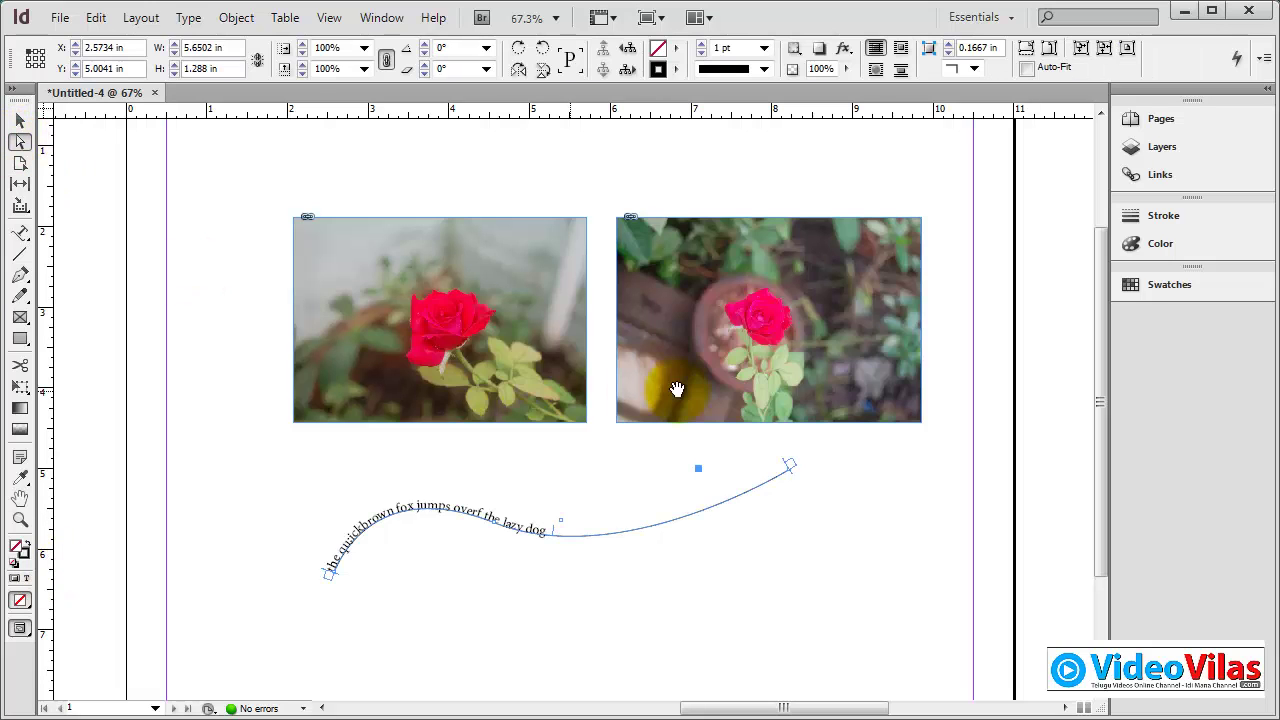
left_click(870, 535)
left_click_drag(751, 388, 864, 538)
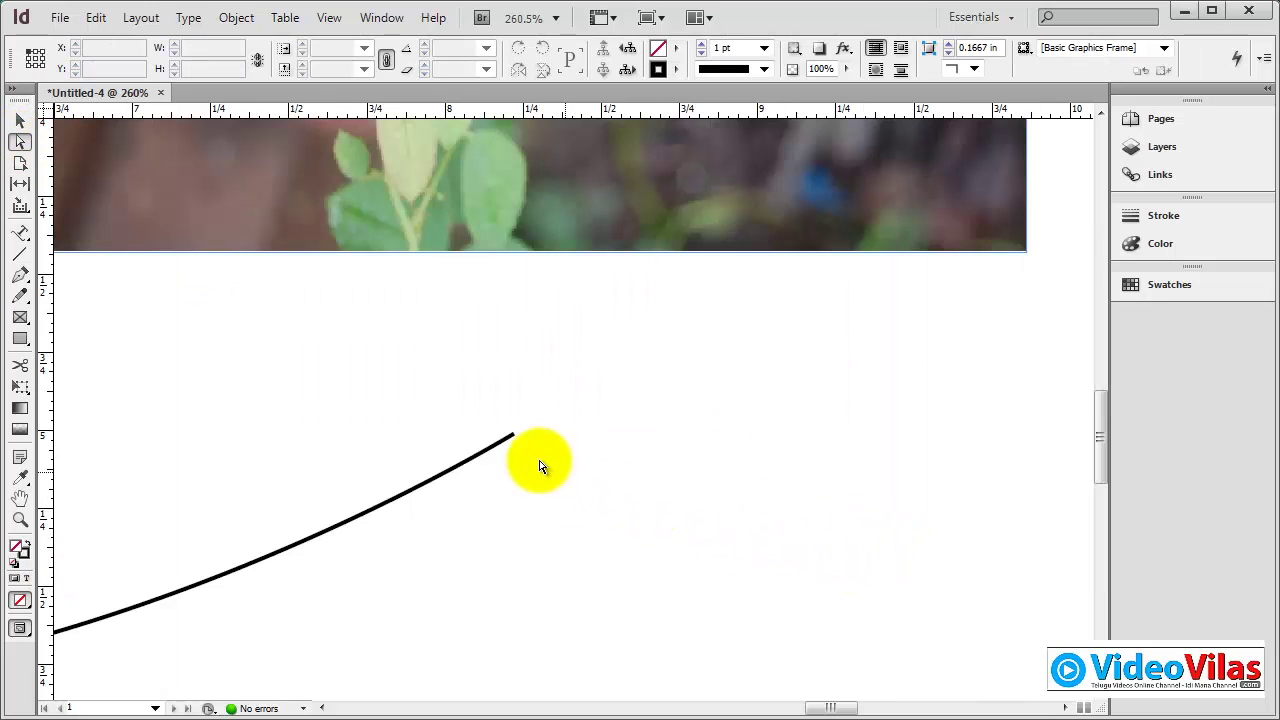
left_click(512, 440)
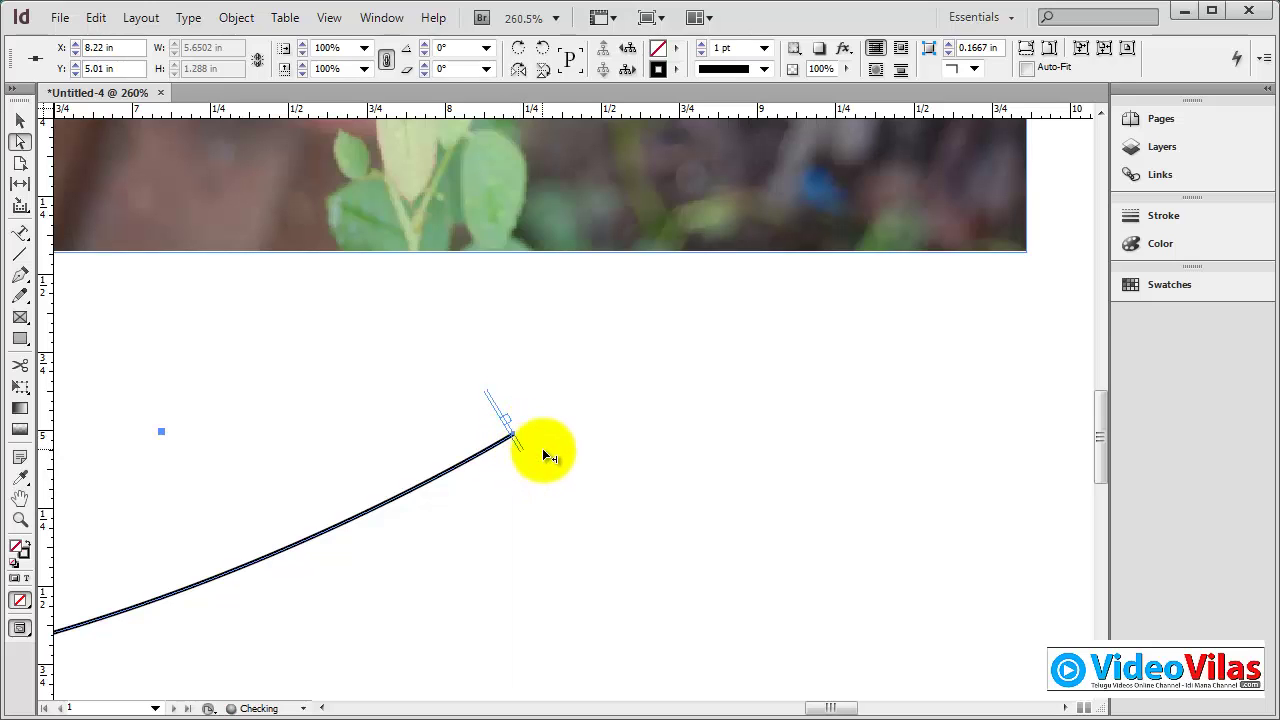
left_click(550, 432)
left_click(518, 440)
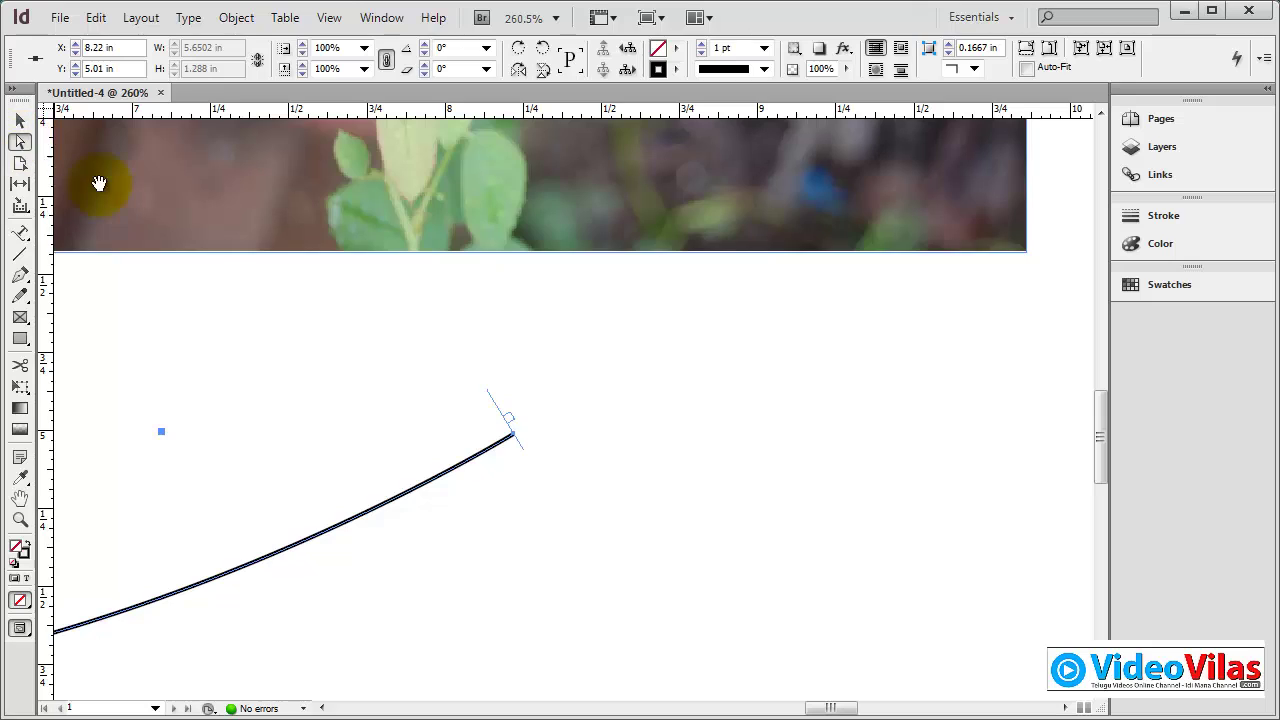
left_click(512, 422)
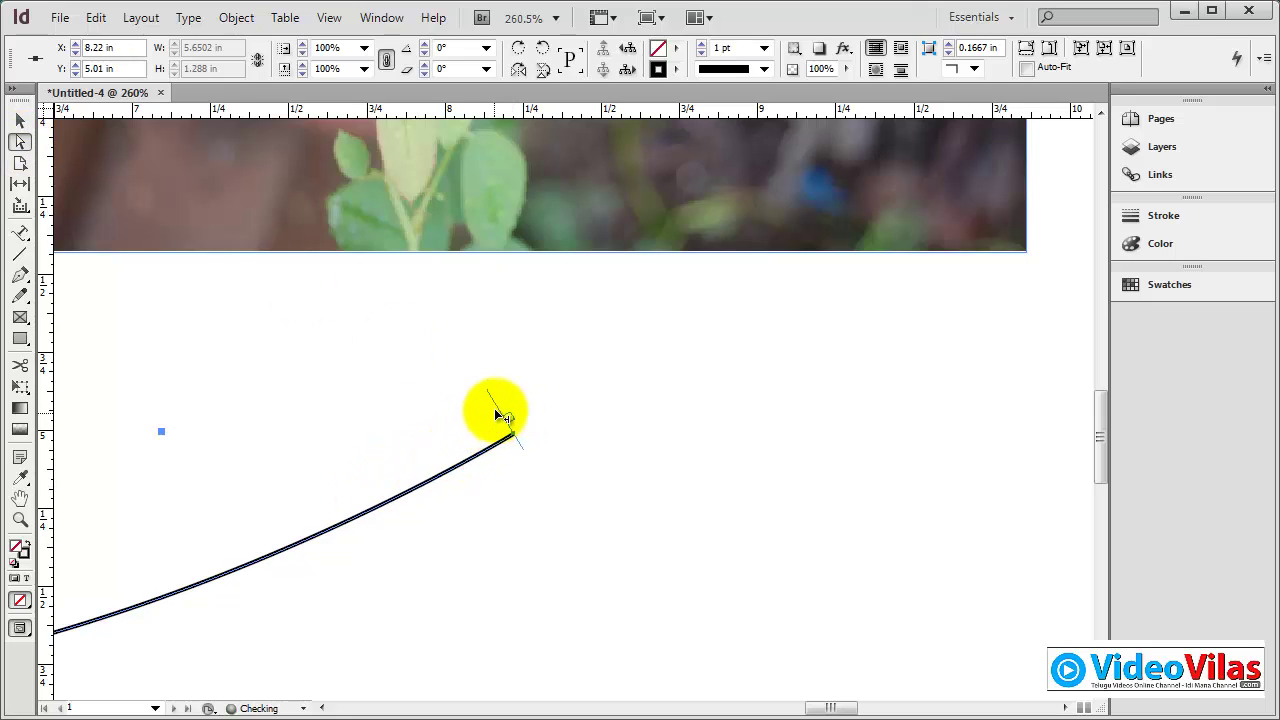
left_click(516, 444)
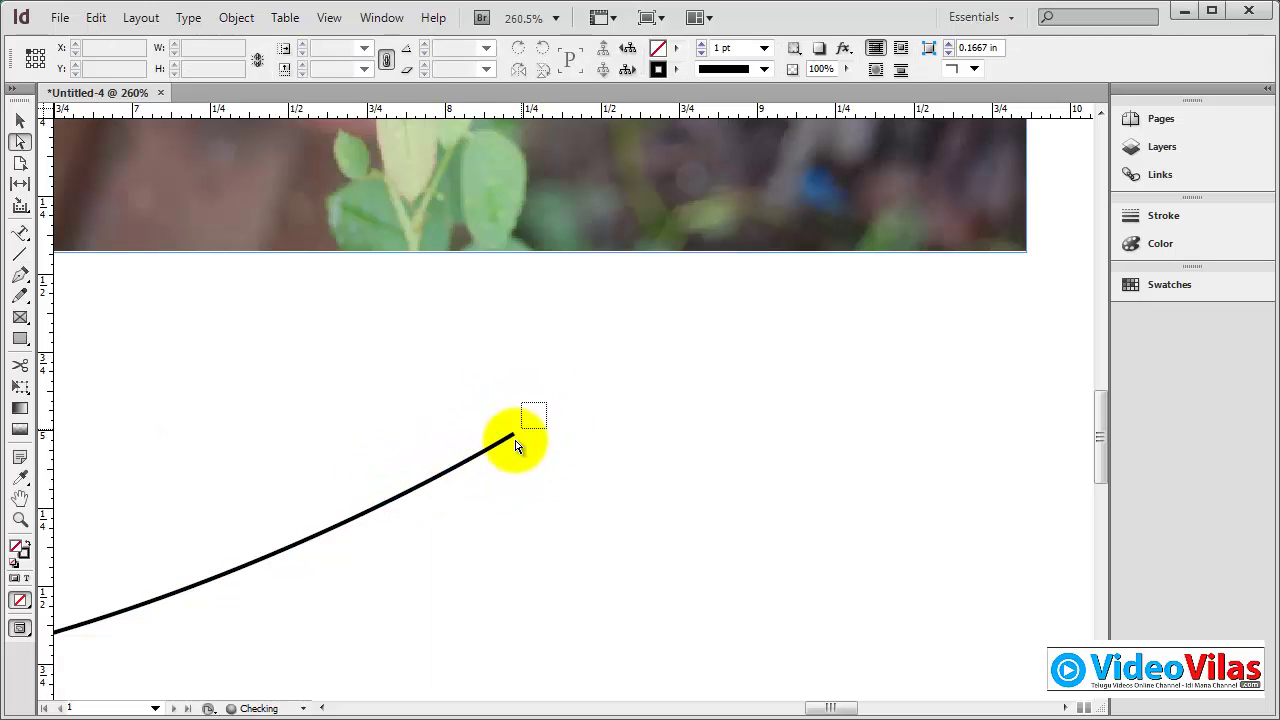
left_click(516, 444)
left_click_drag(516, 444, 535, 487)
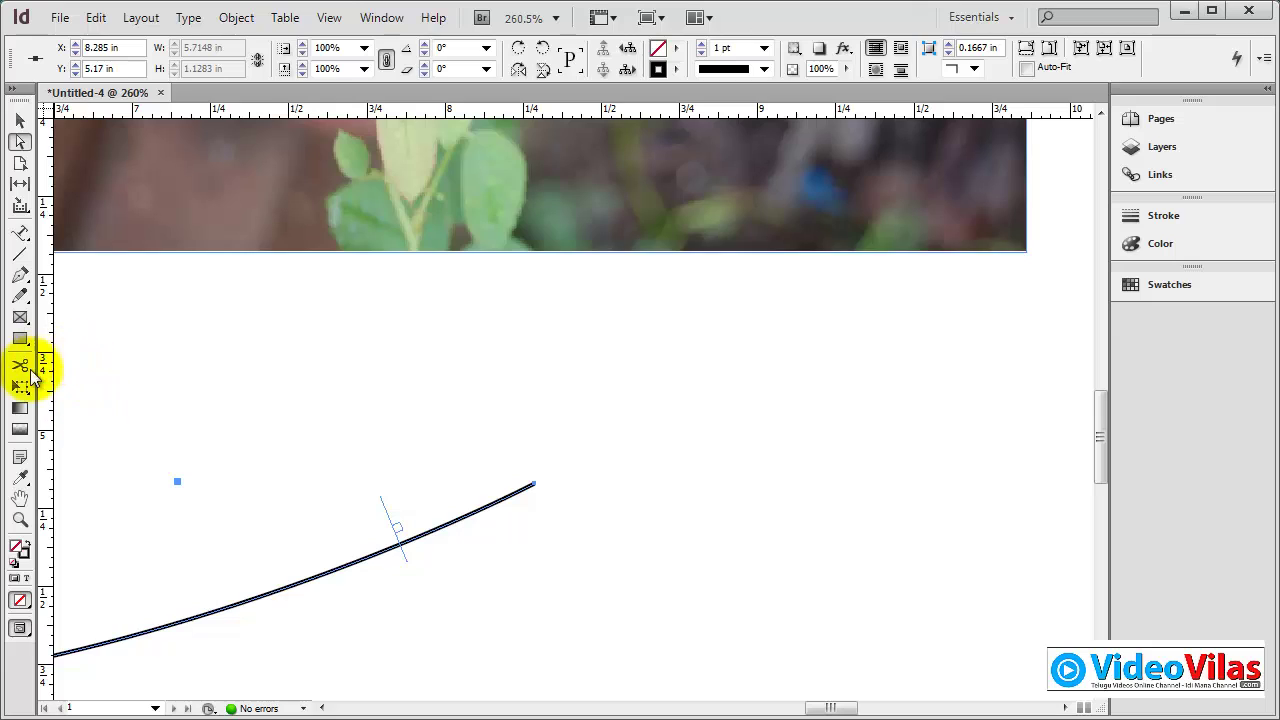
Convert the curve's right end anchor into a smooth point with direction handles so that the path bends downward there
left_click(20, 275)
left_click(91, 340)
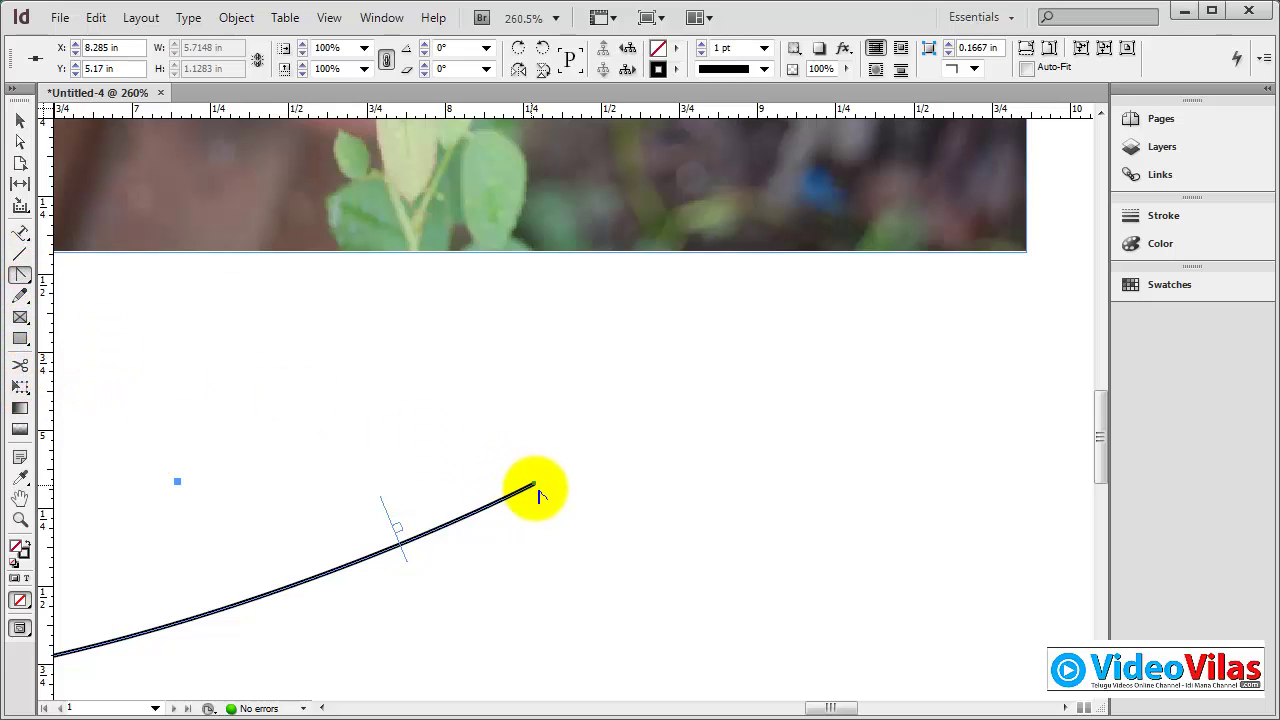
left_click_drag(534, 486, 713, 637)
key("ctrl+minus")
key("ctrl+minus")
key("ctrl+minus")
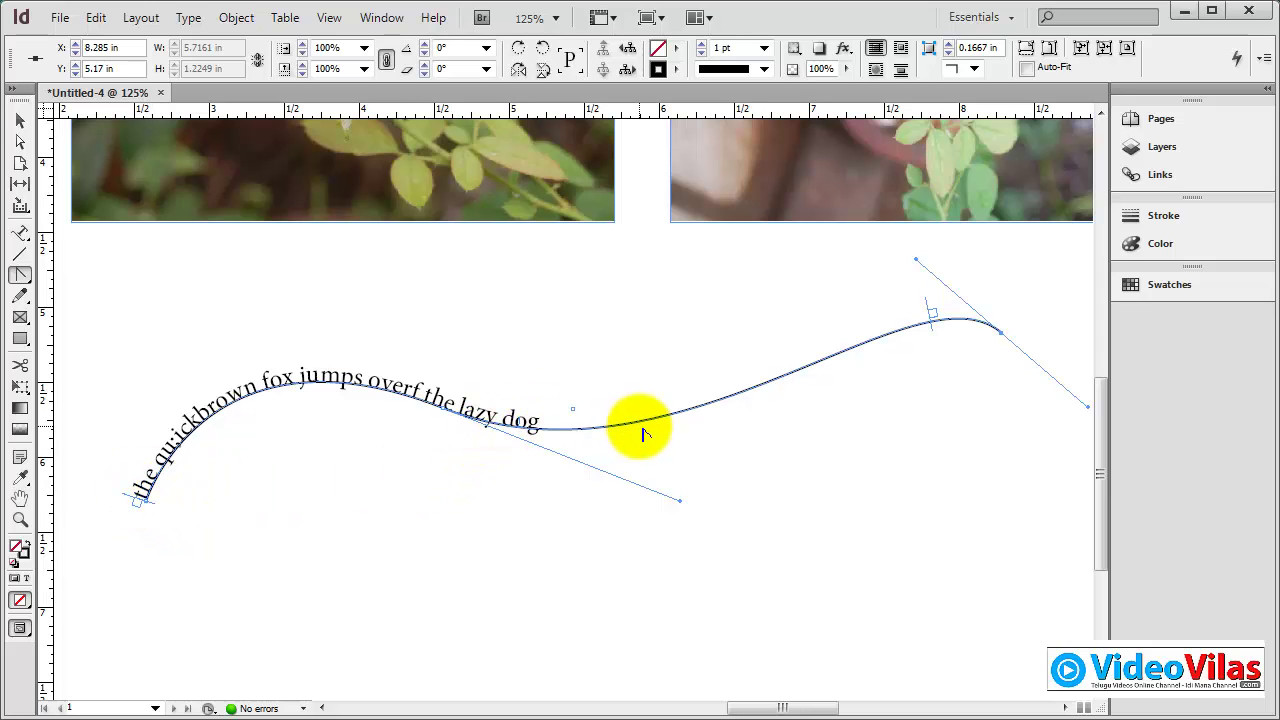
Delete the curved path with its text and switch back to the standard Type tool
left_click(19, 120)
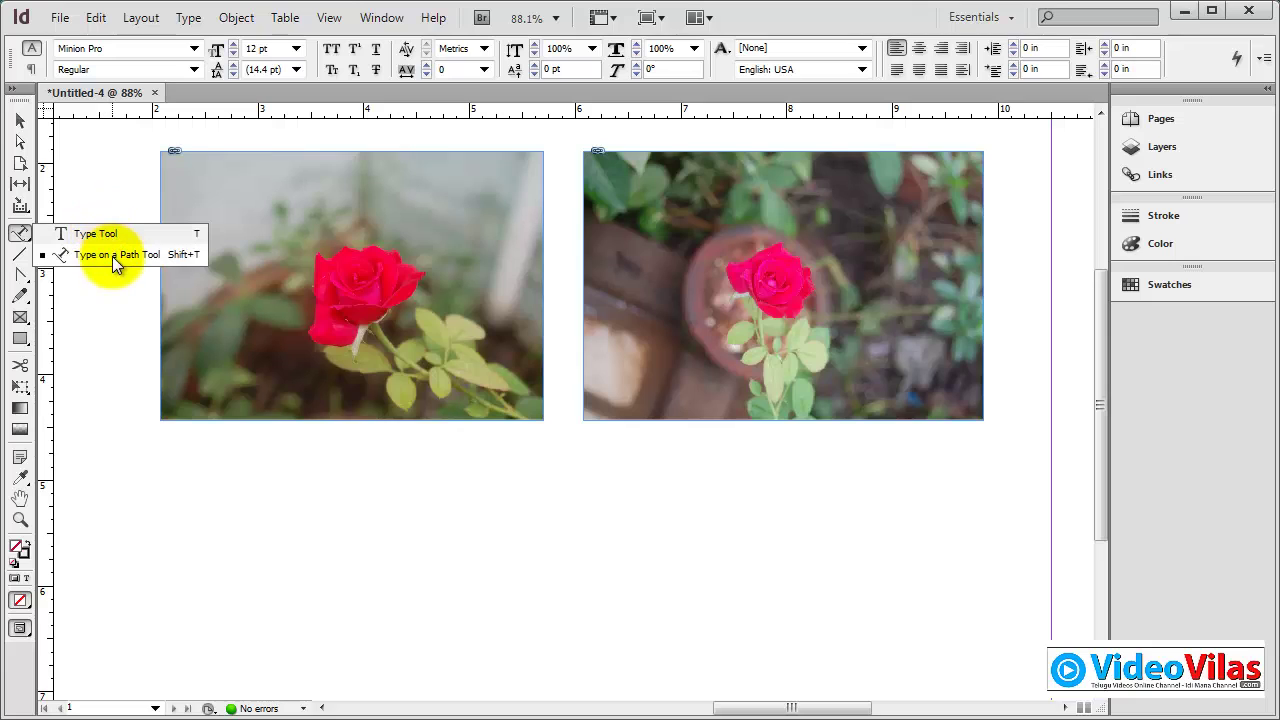
left_click(114, 230)
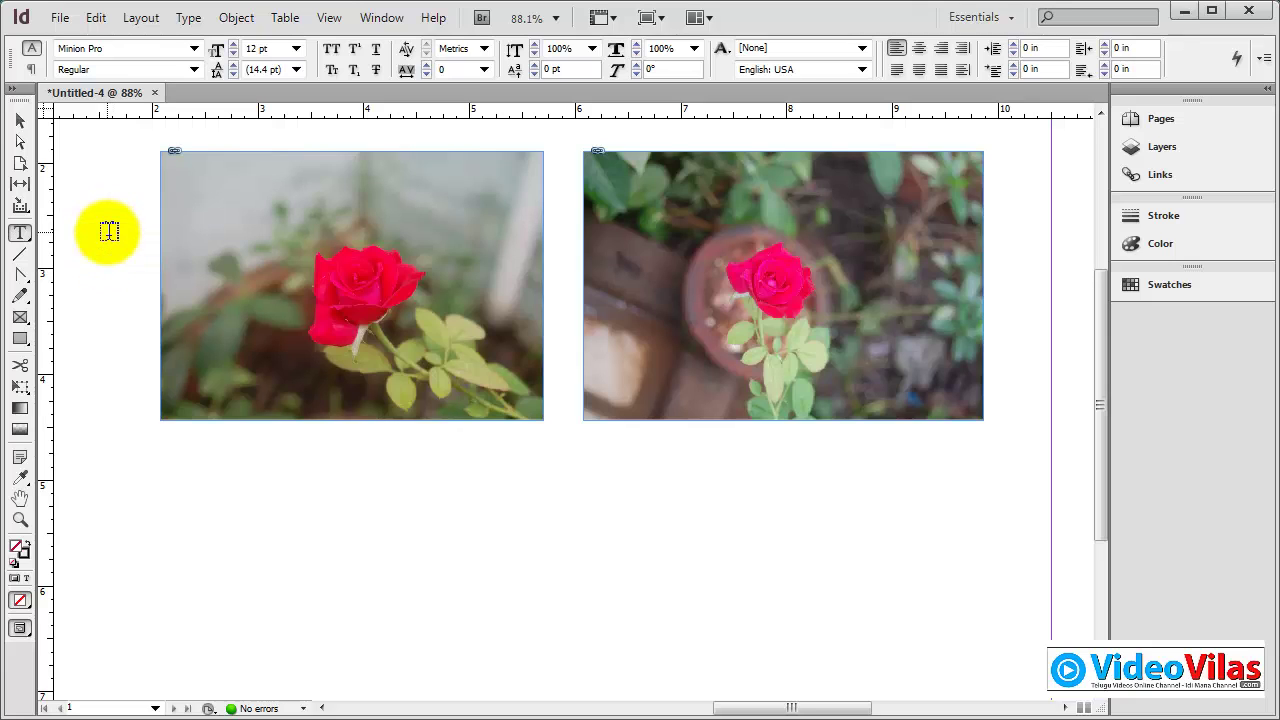
Draw a horizontal line about 7.38 in long below the photos and a vertical line about 2.09 in long crossing it
left_click(22, 255)
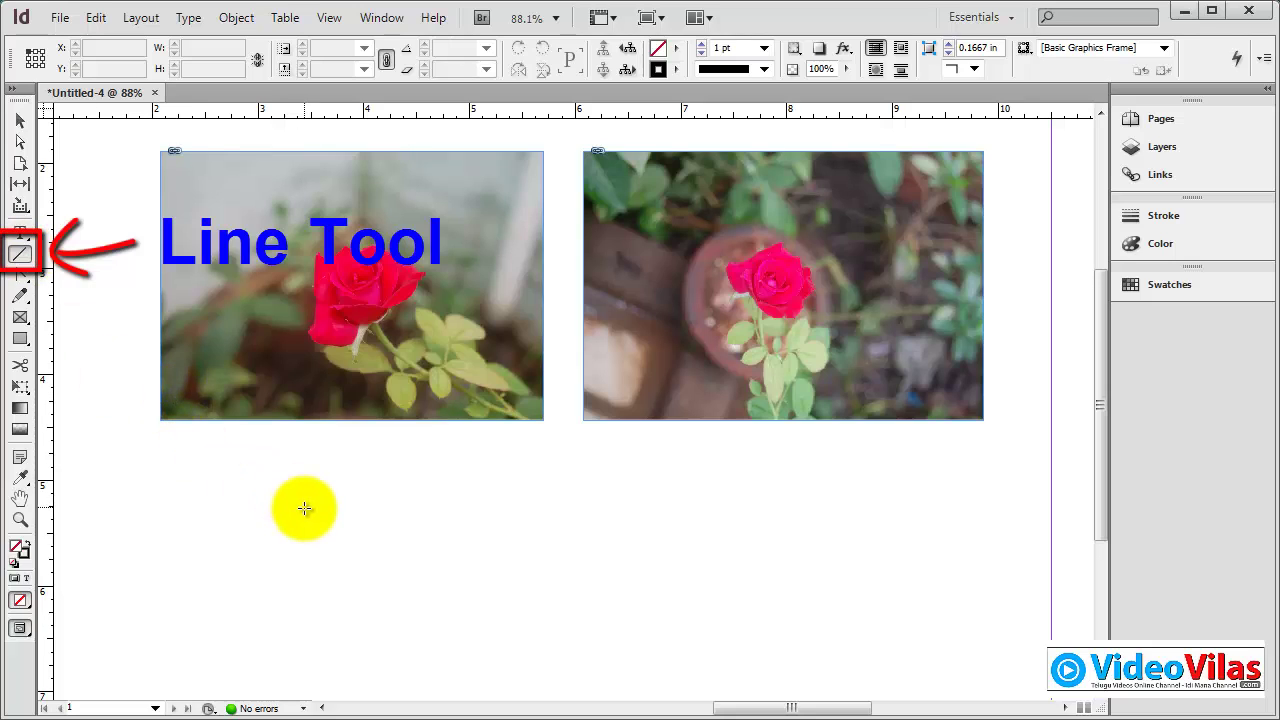
left_click_drag(203, 482, 983, 481)
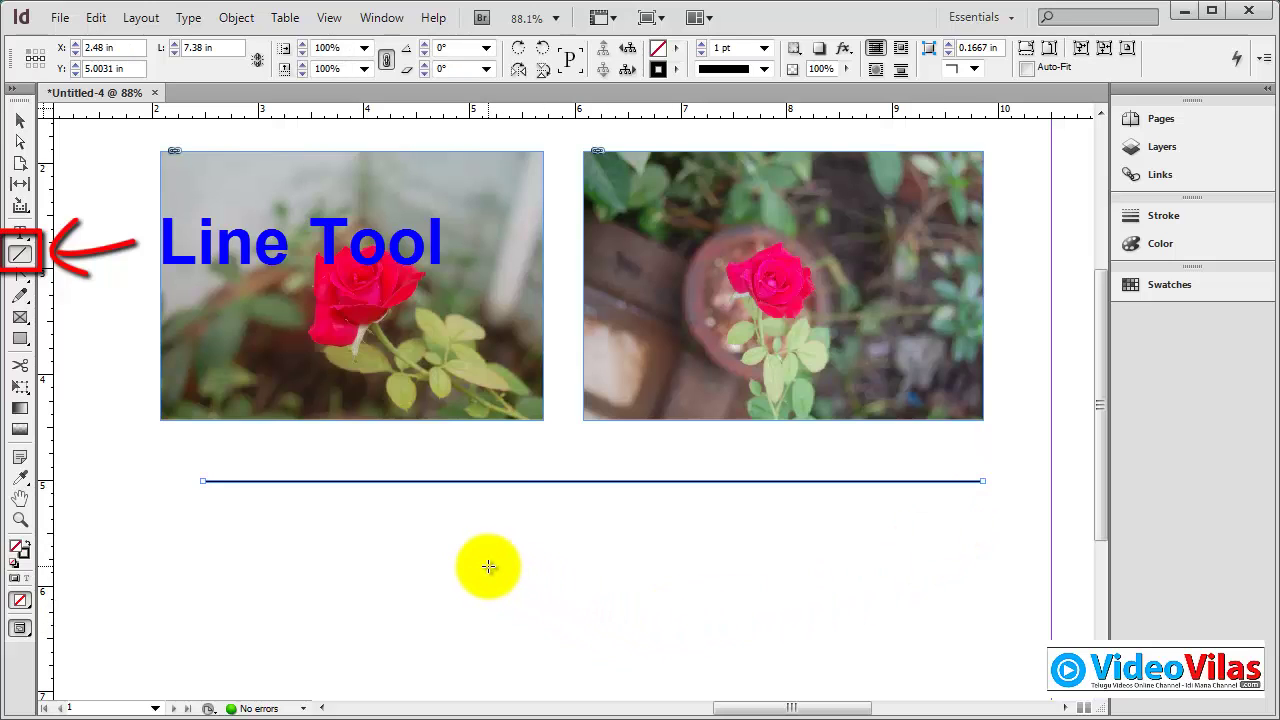
mouse_move(488, 448)
left_mouse_down()
mouse_move(503, 595)
mouse_move(492, 667)
left_mouse_up()
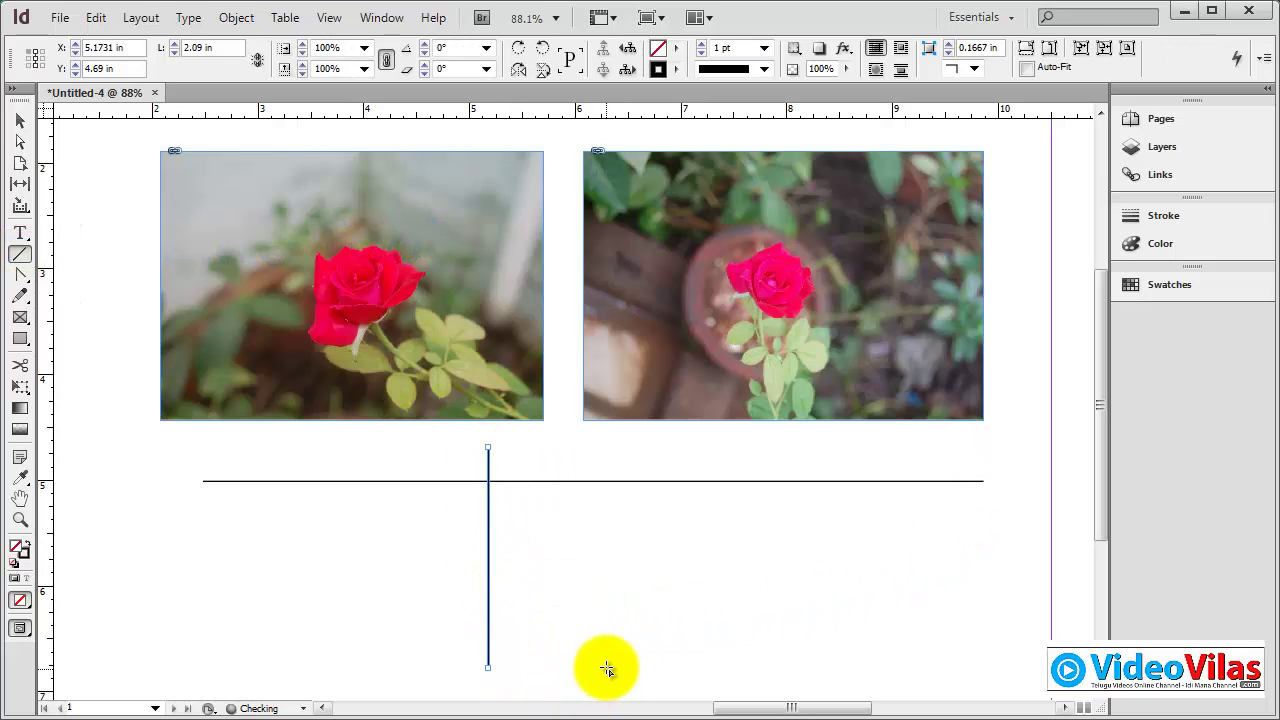
Set the vertical line's stroke weight to 7 pt and its stroke type to dashed
left_click(763, 48)
left_click(748, 188)
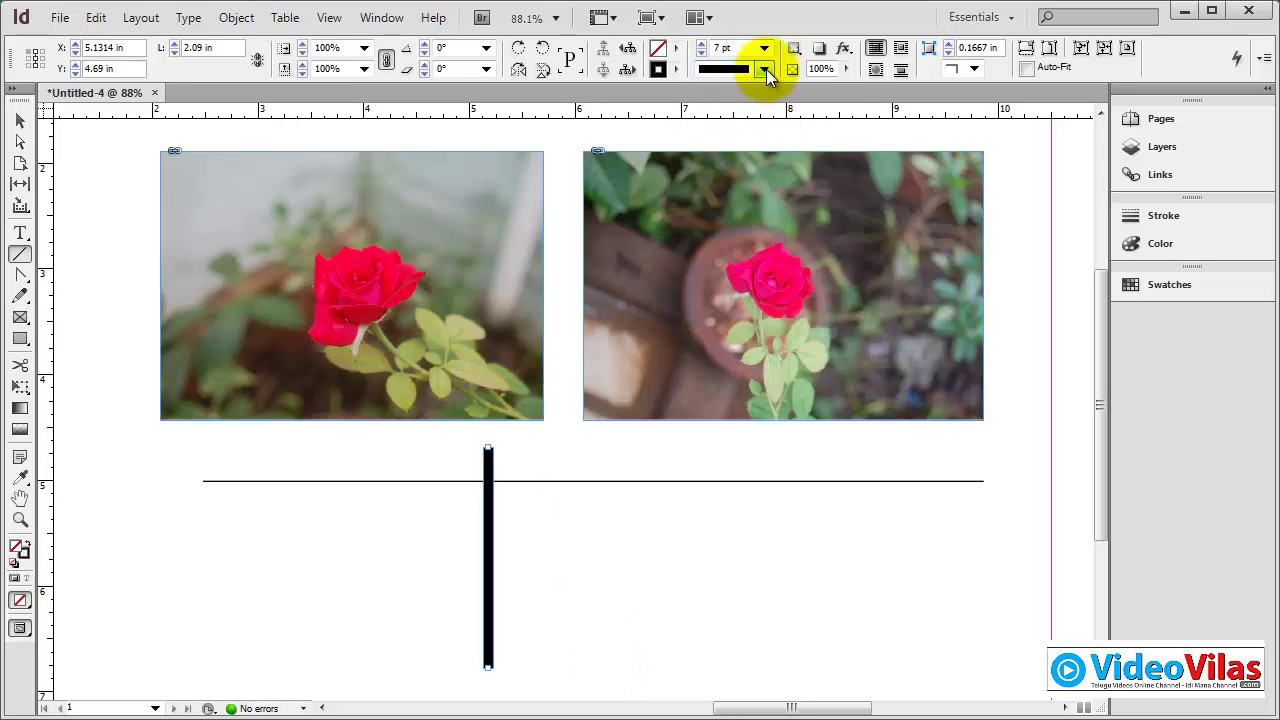
left_click(766, 69)
left_click(740, 208)
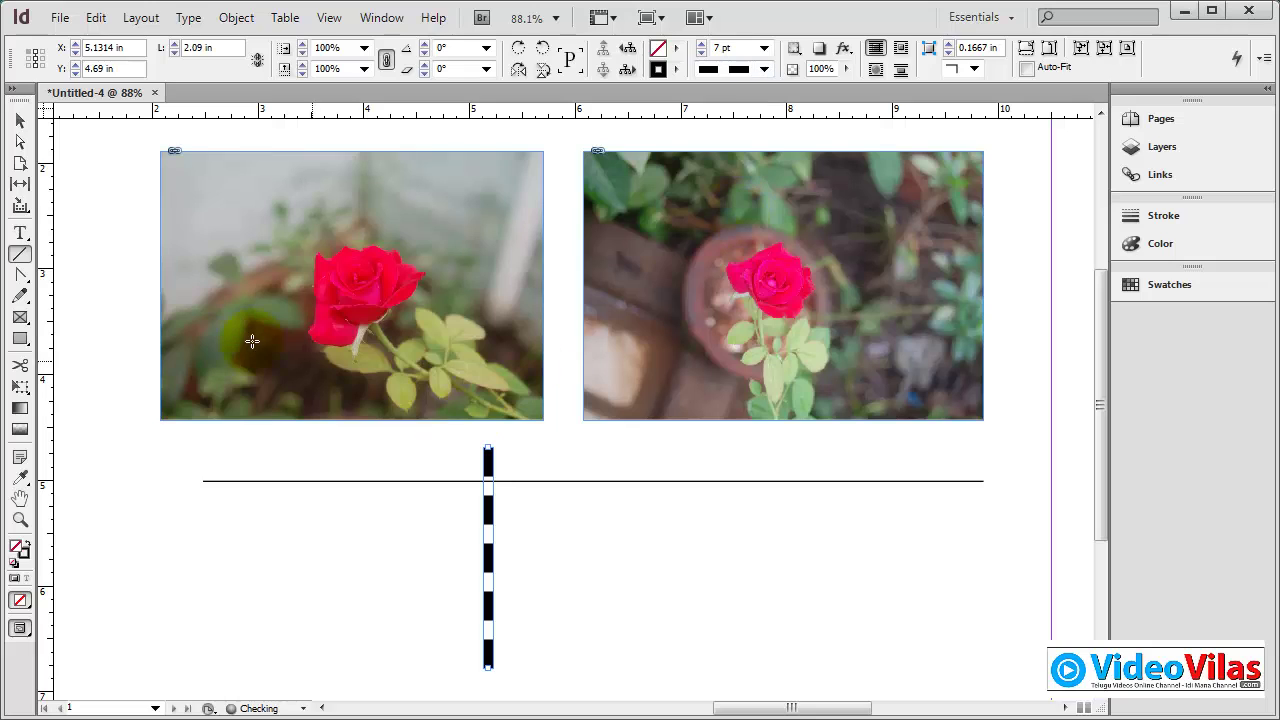
Delete both the horizontal line and the dashed vertical line below the photos
left_click_drag(156, 462, 755, 644)
key("Delete")
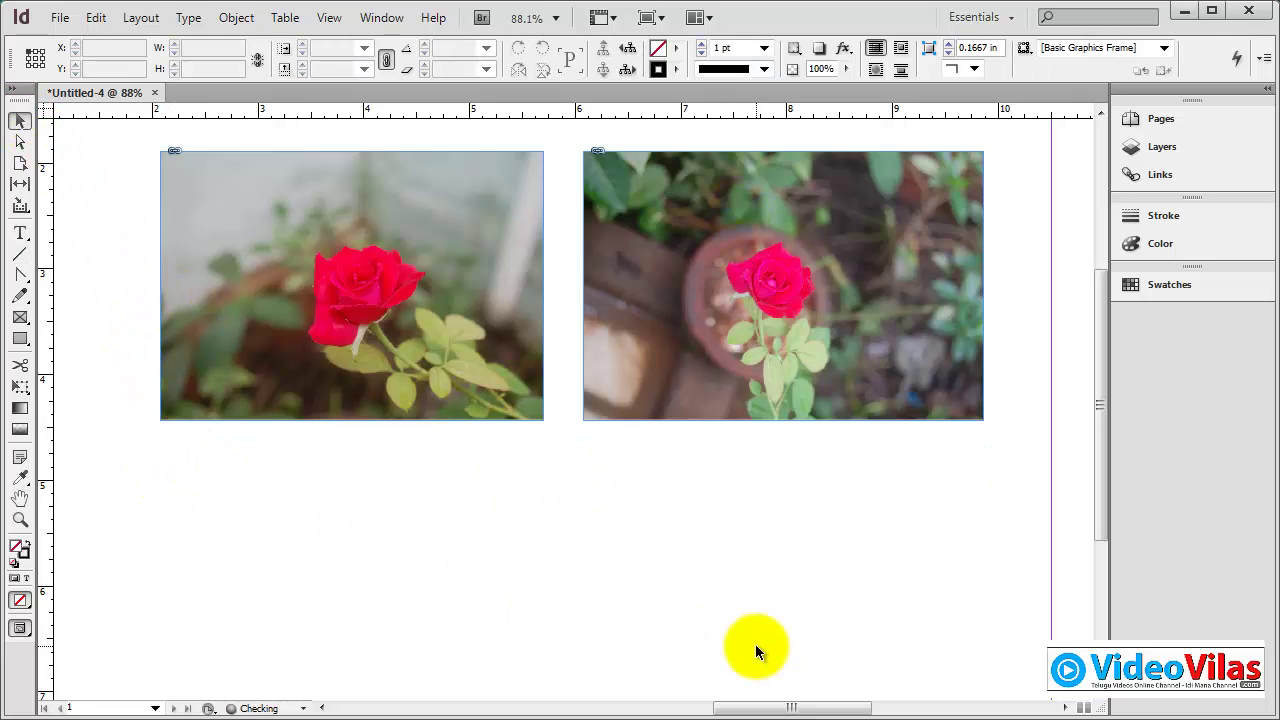
Draw an S-shaped three-point path about 6.09 in wide and 0.85 in high below the photos with the Pen tool
left_click(21, 266)
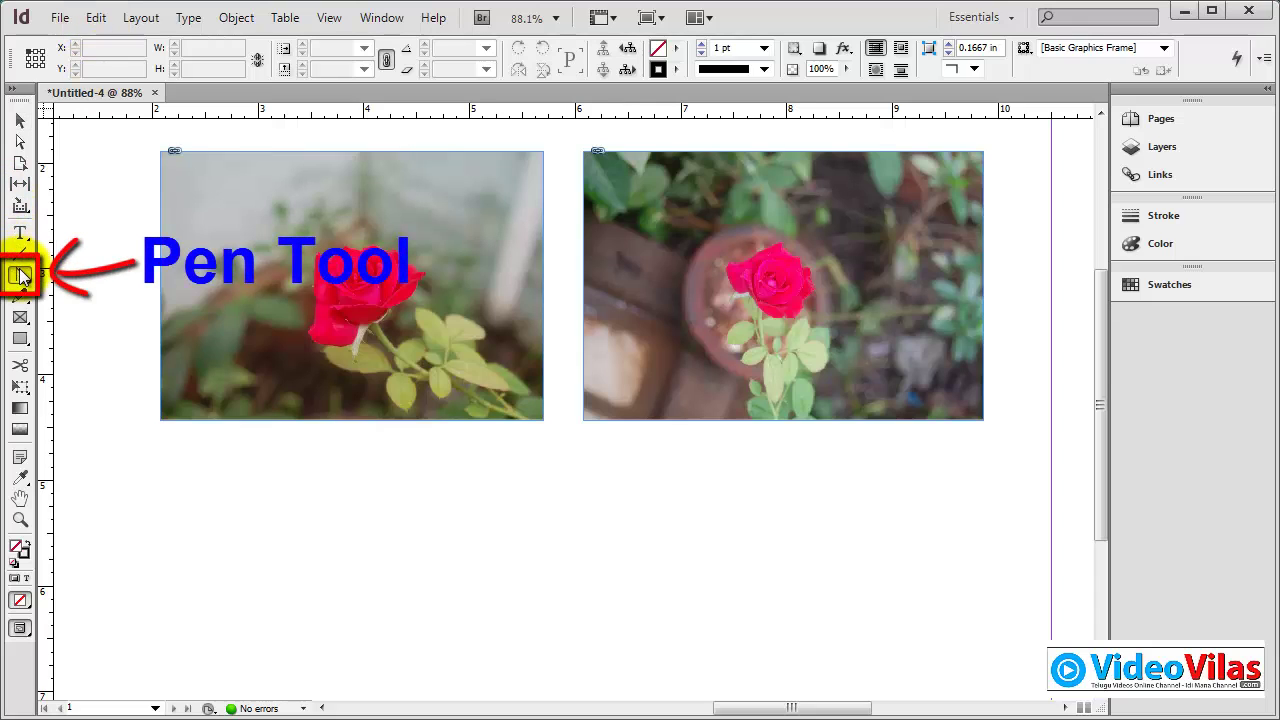
right_click(22, 277)
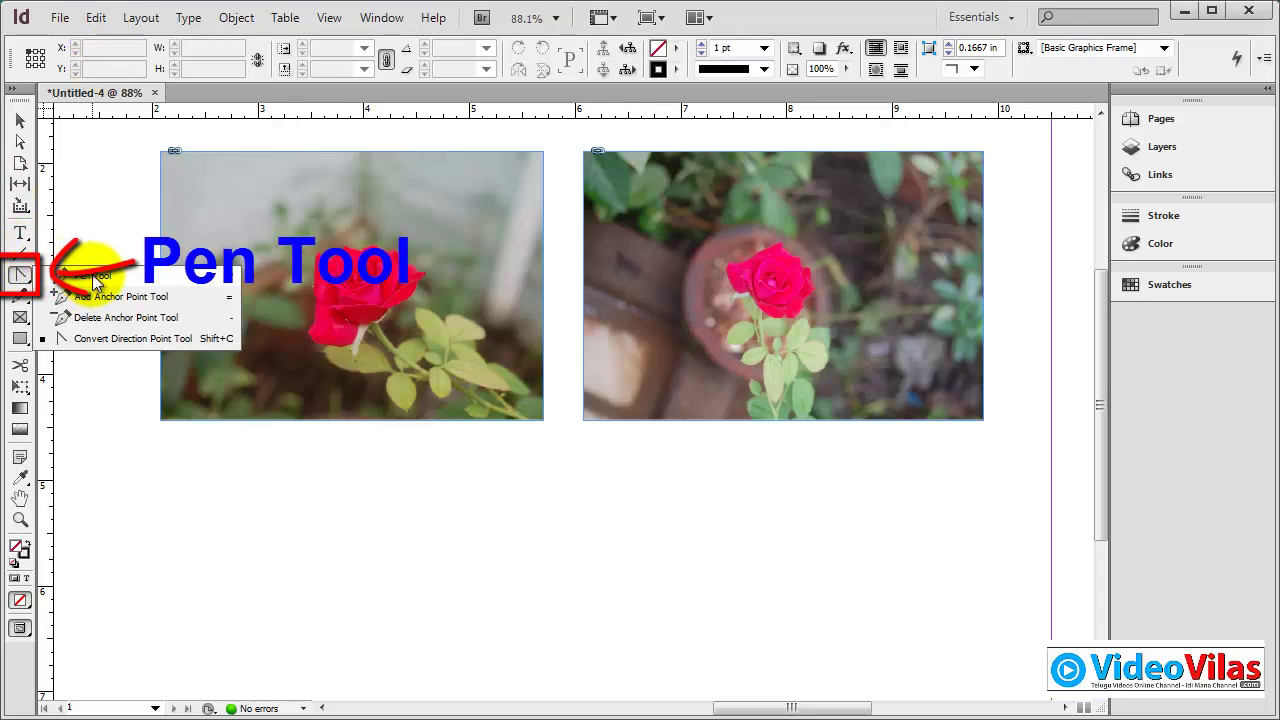
left_click(93, 276)
left_click(222, 570)
left_click_drag(450, 498, 618, 566)
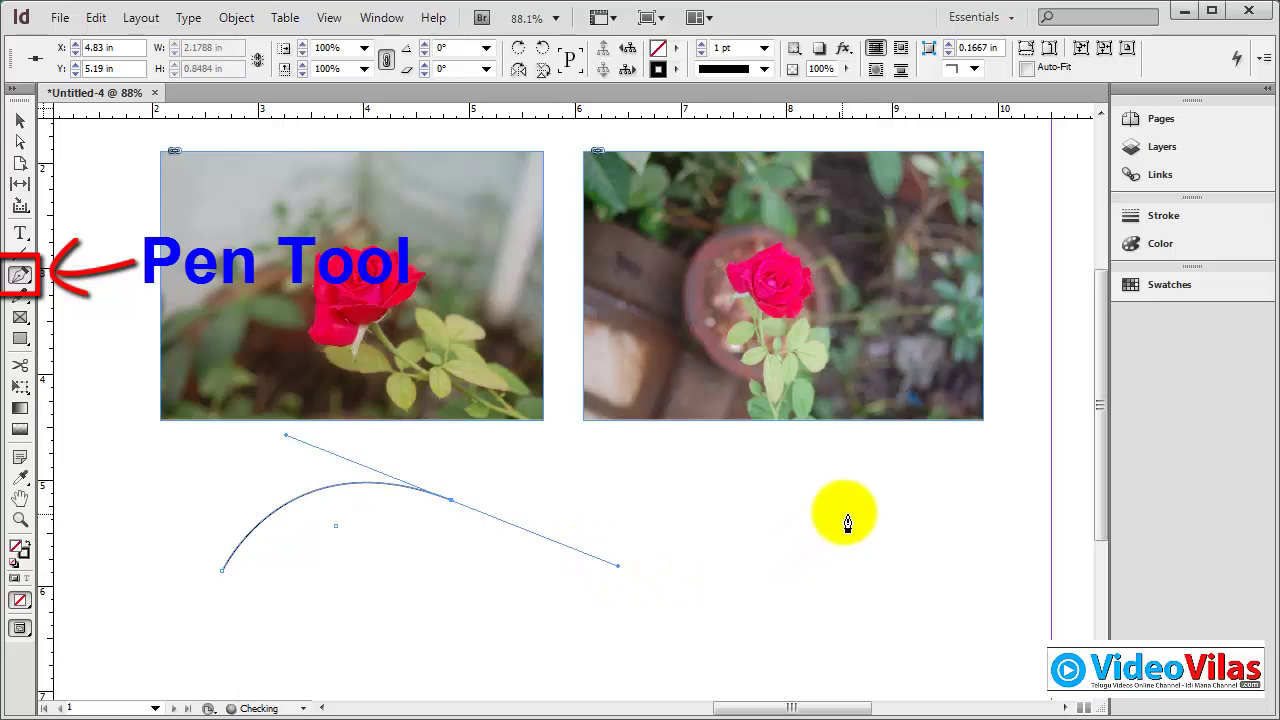
left_click(865, 488)
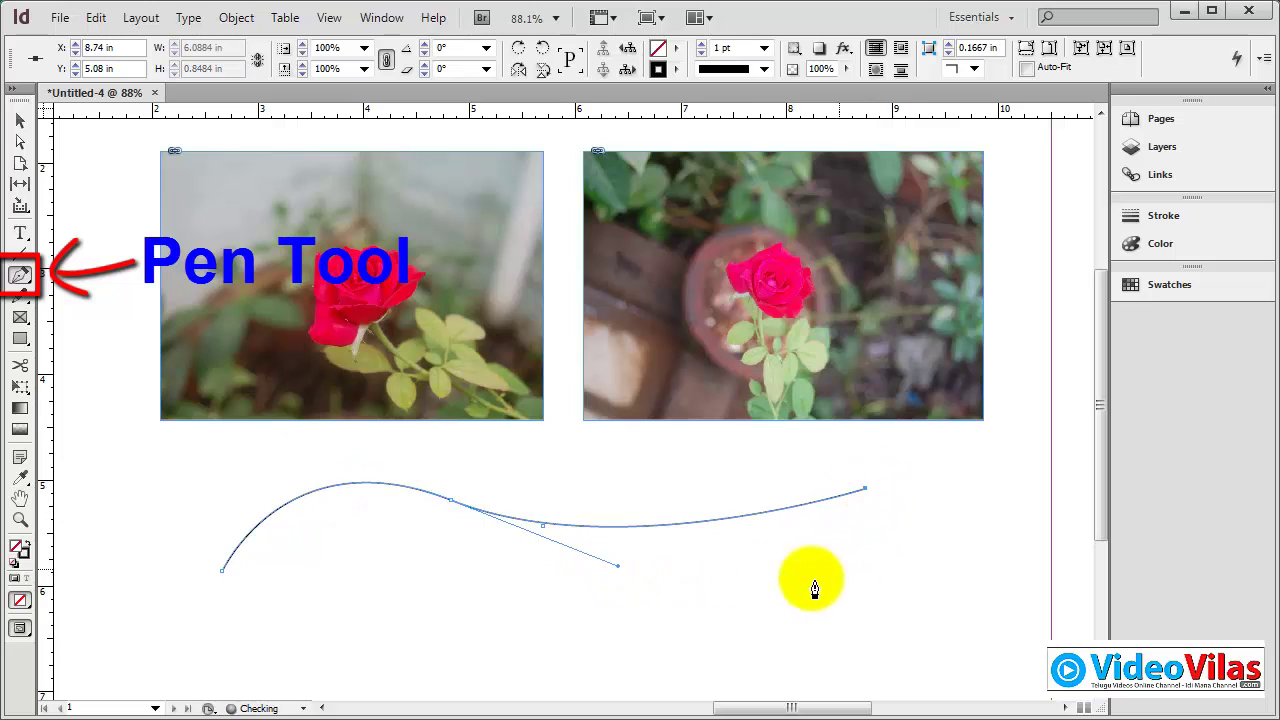
Add an anchor point on the curve's right segment at about X 6.99 in, Y 5.41 in
right_click(26, 284)
left_click(93, 276)
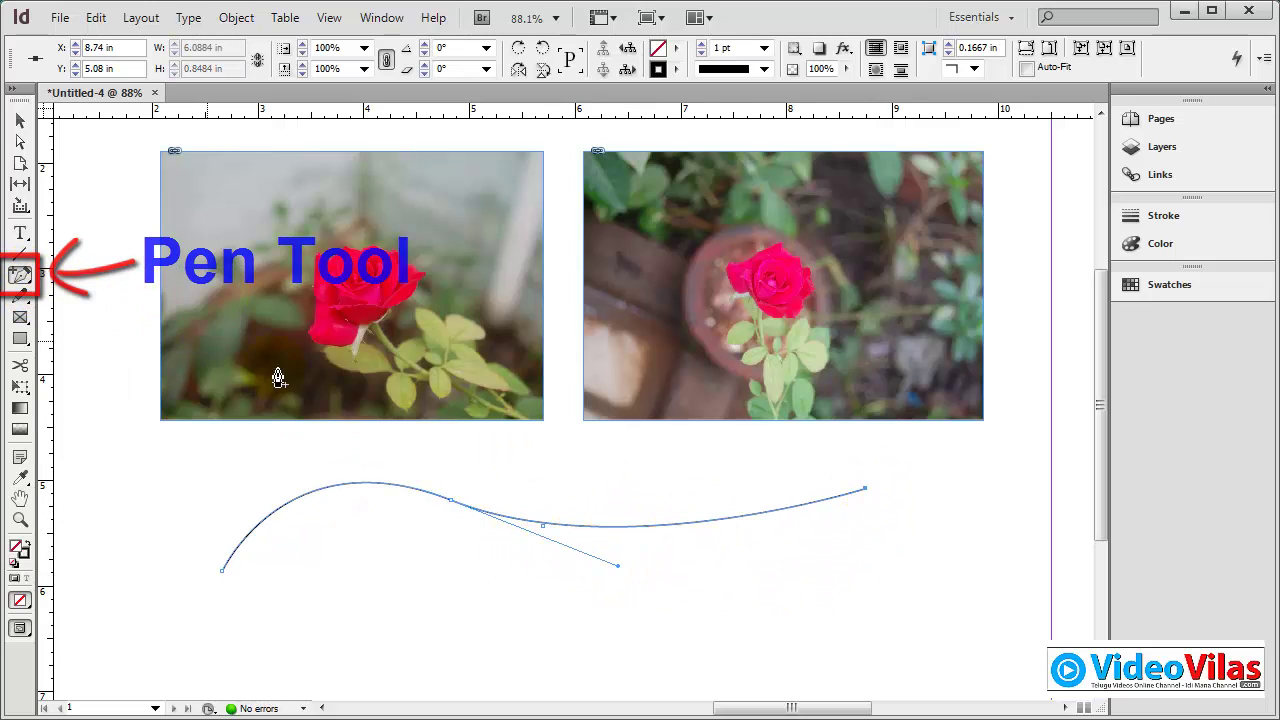
left_click(680, 524)
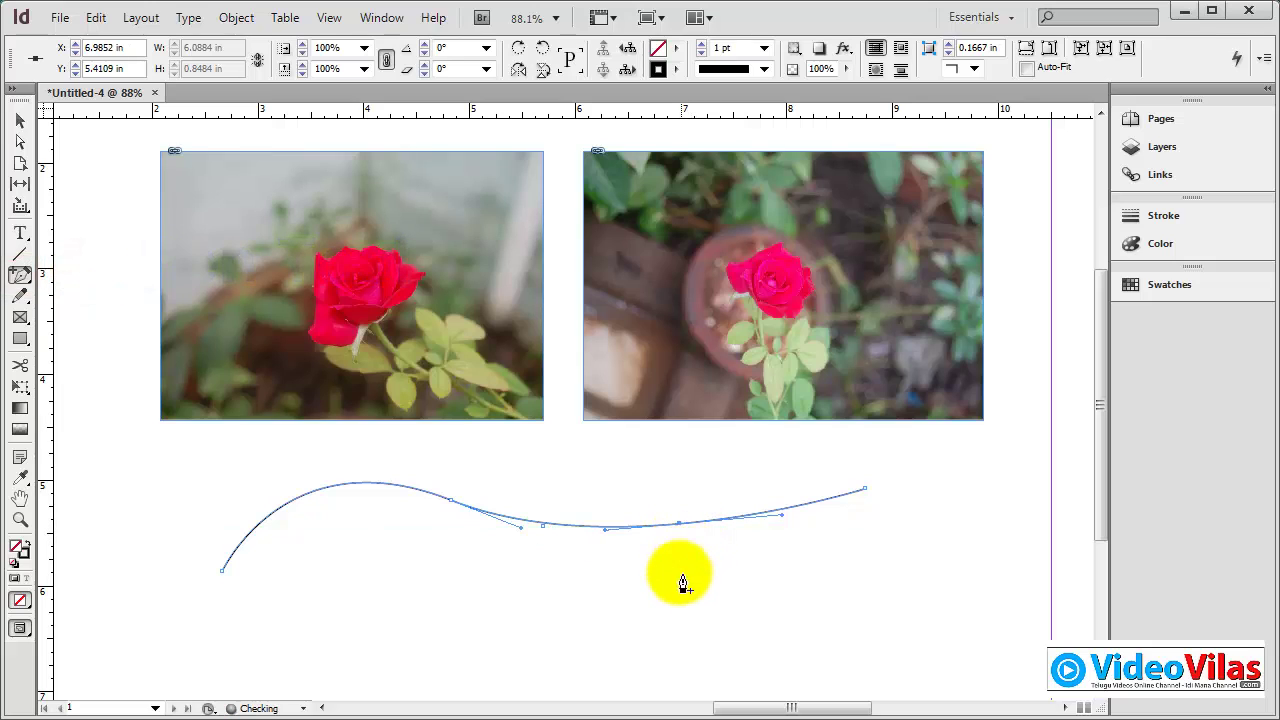
Move the added anchor point upward to about X 6.81 in, Y 4.81 in so the right segment arches
left_click(20, 141)
left_click(686, 537)
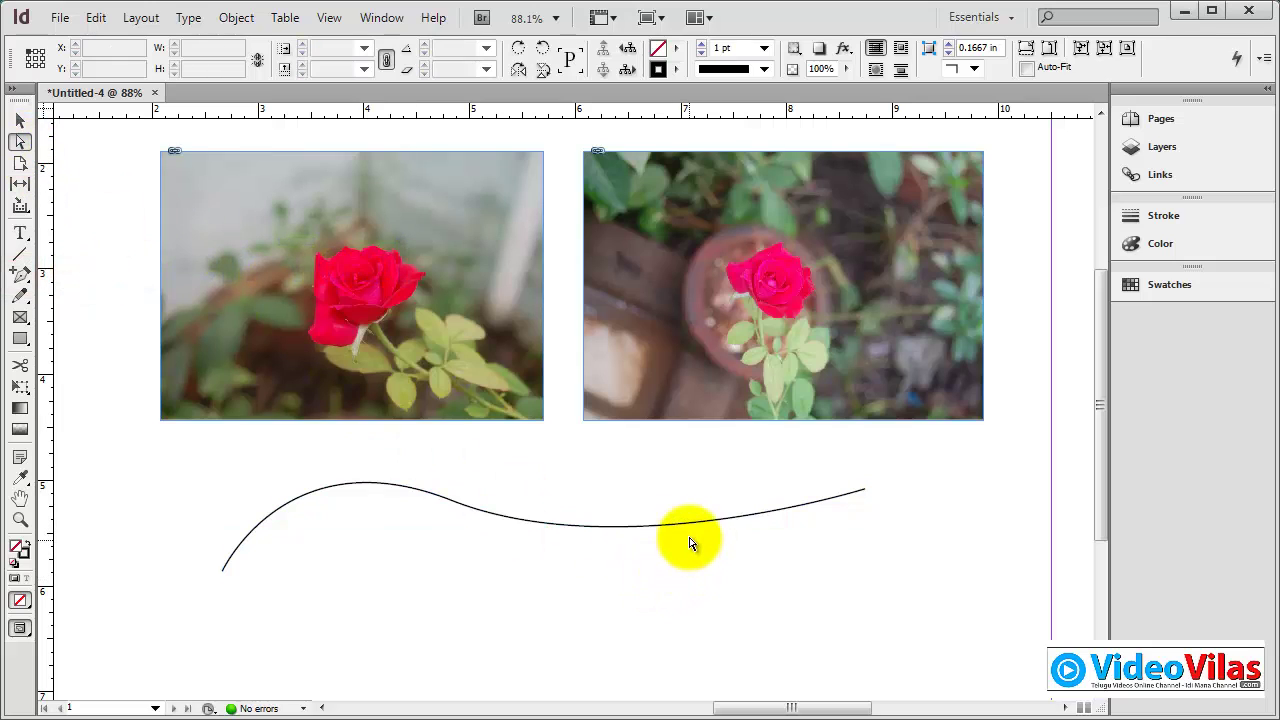
left_click(686, 524)
left_click_drag(686, 525, 662, 465)
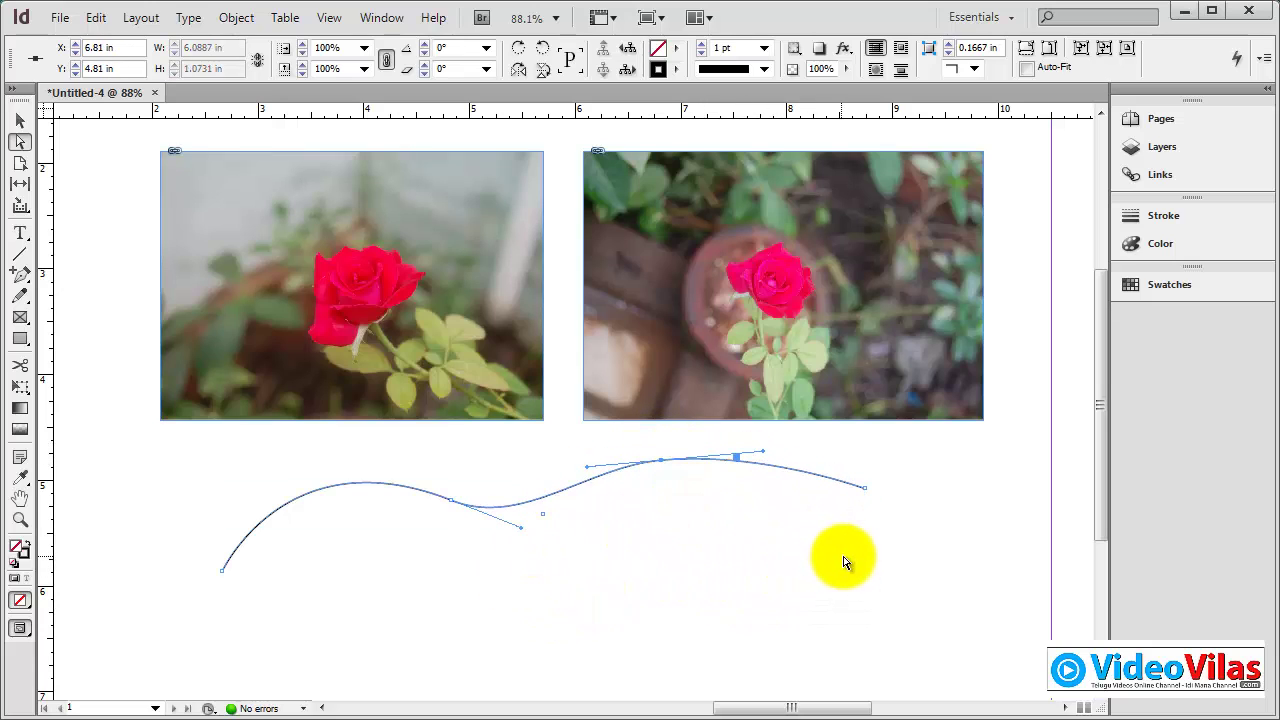
Reselect the path and its right end anchor, and nudge the added anchor to about X 6.63 in, Y 4.69 in
left_click(720, 594)
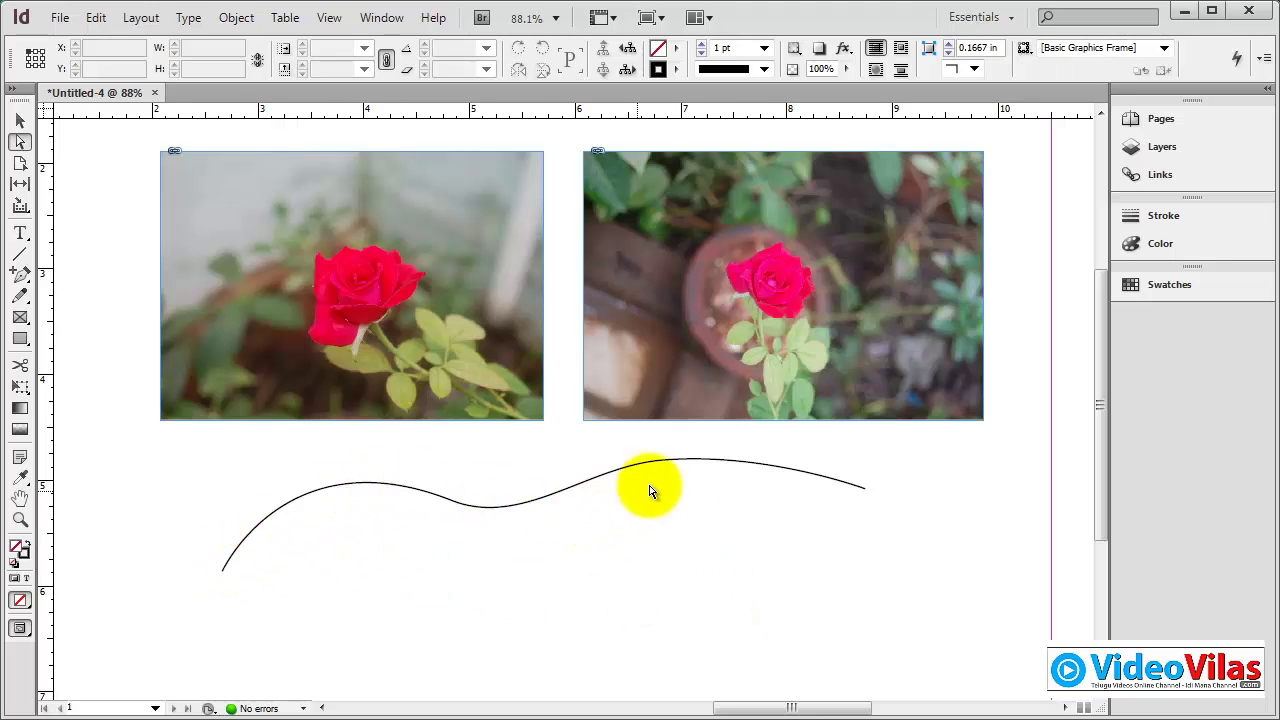
left_click_drag(537, 443, 590, 482)
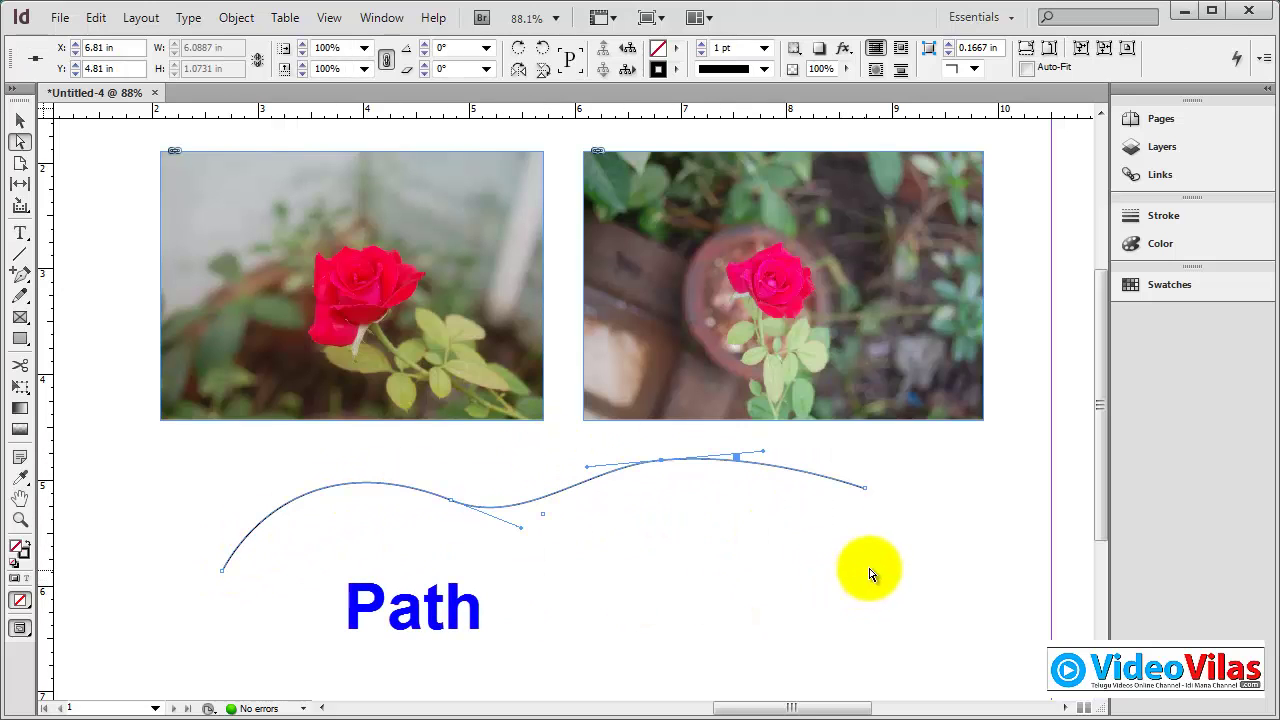
left_click(865, 487)
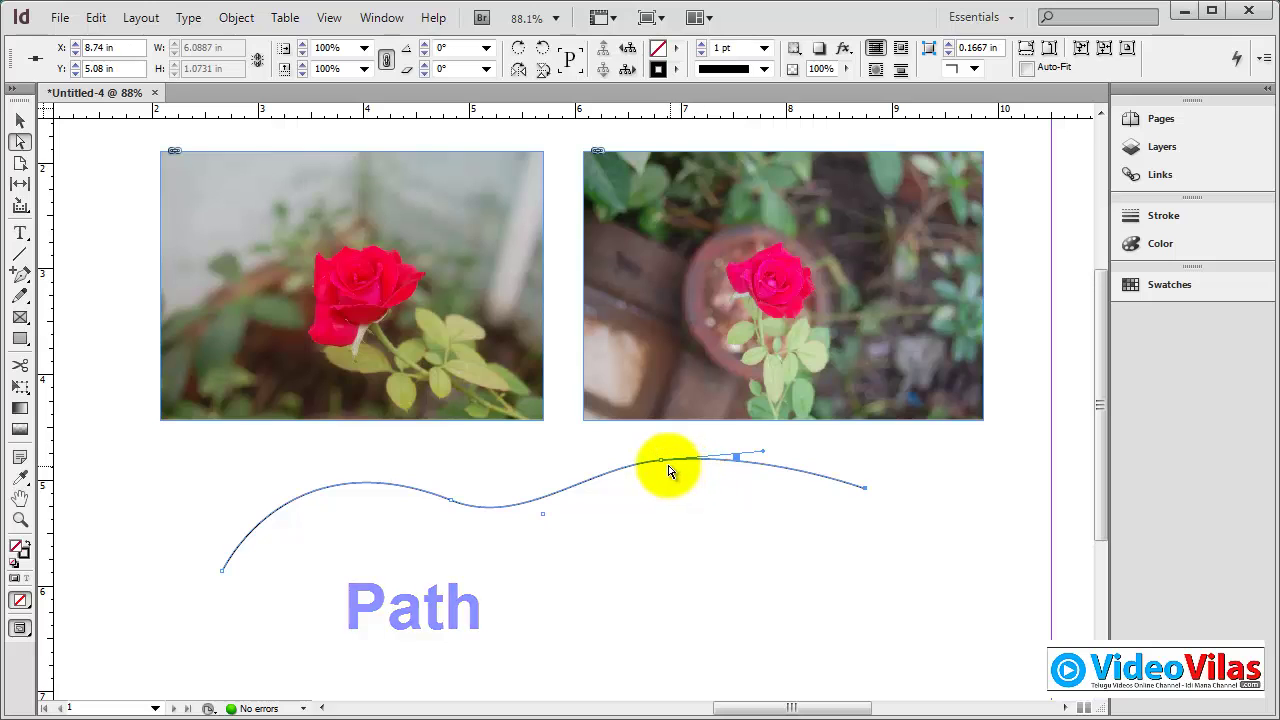
left_click_drag(663, 466, 640, 452)
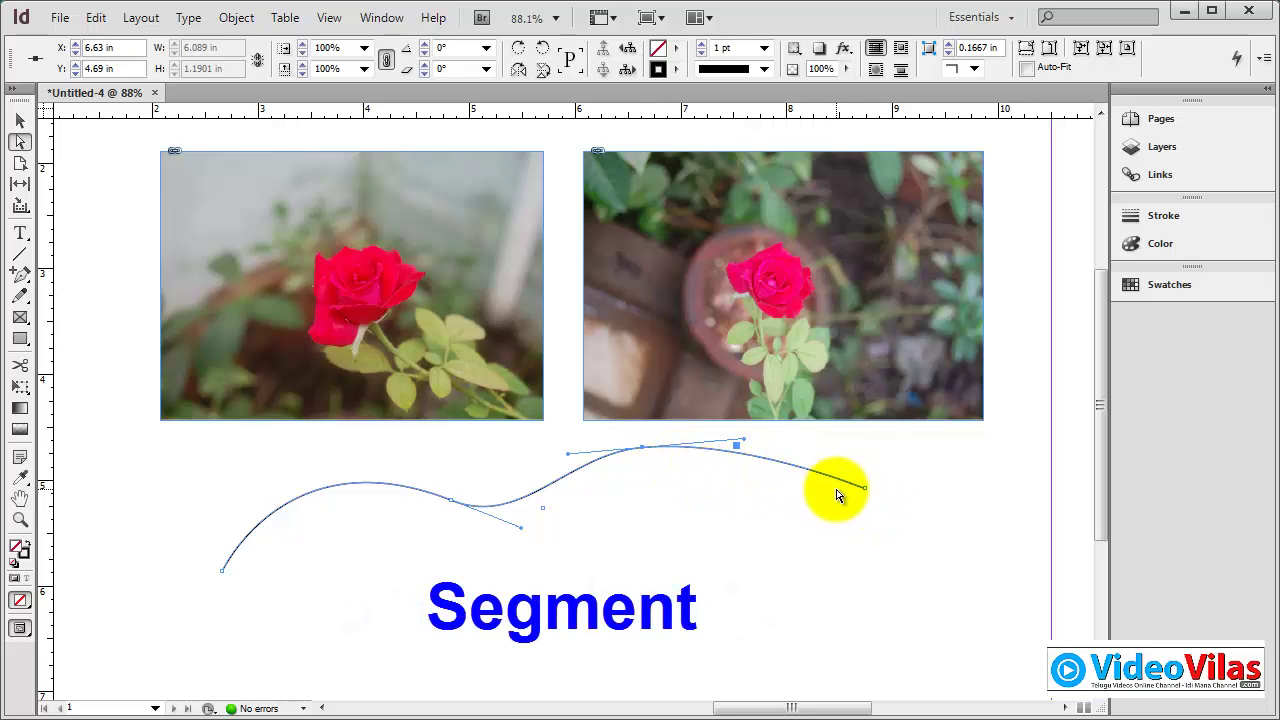
Pull the added anchor down to about X 6.71 in, Y 5.86 in and tilt its right direction handle upward
left_click_drag(644, 454, 650, 576)
left_click(652, 602)
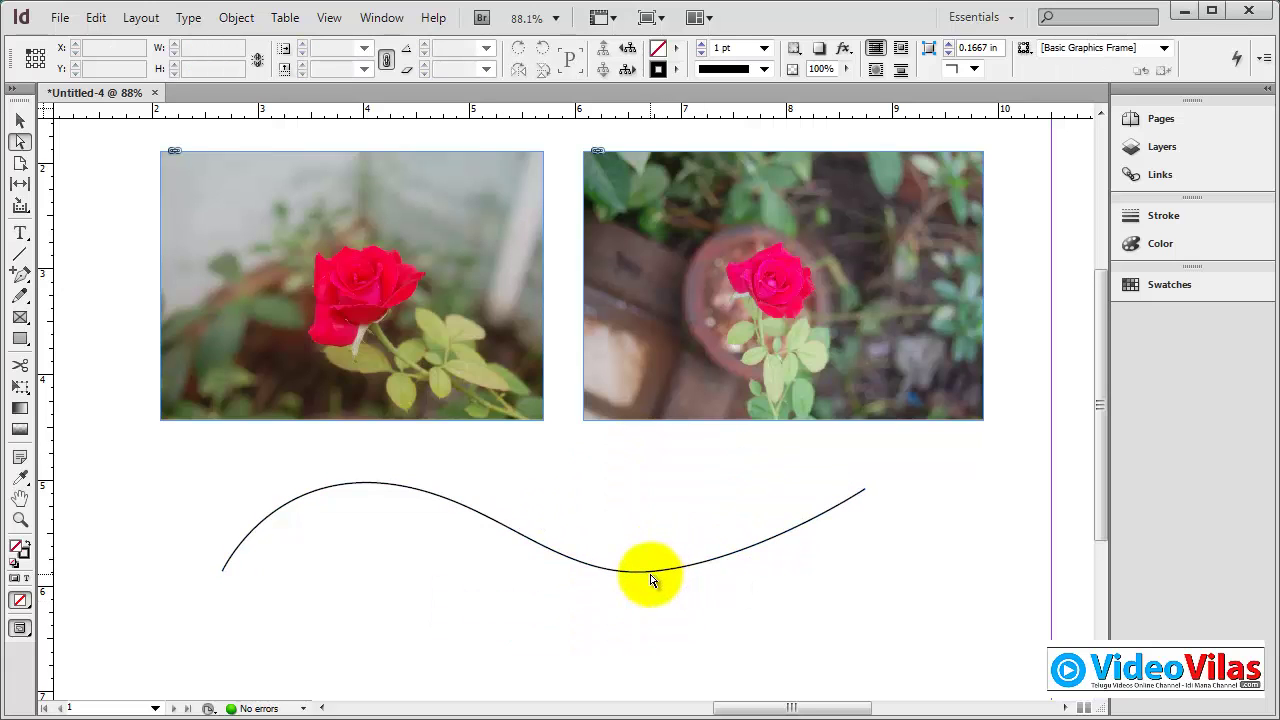
left_click(651, 577)
left_click_drag(745, 567, 706, 547)
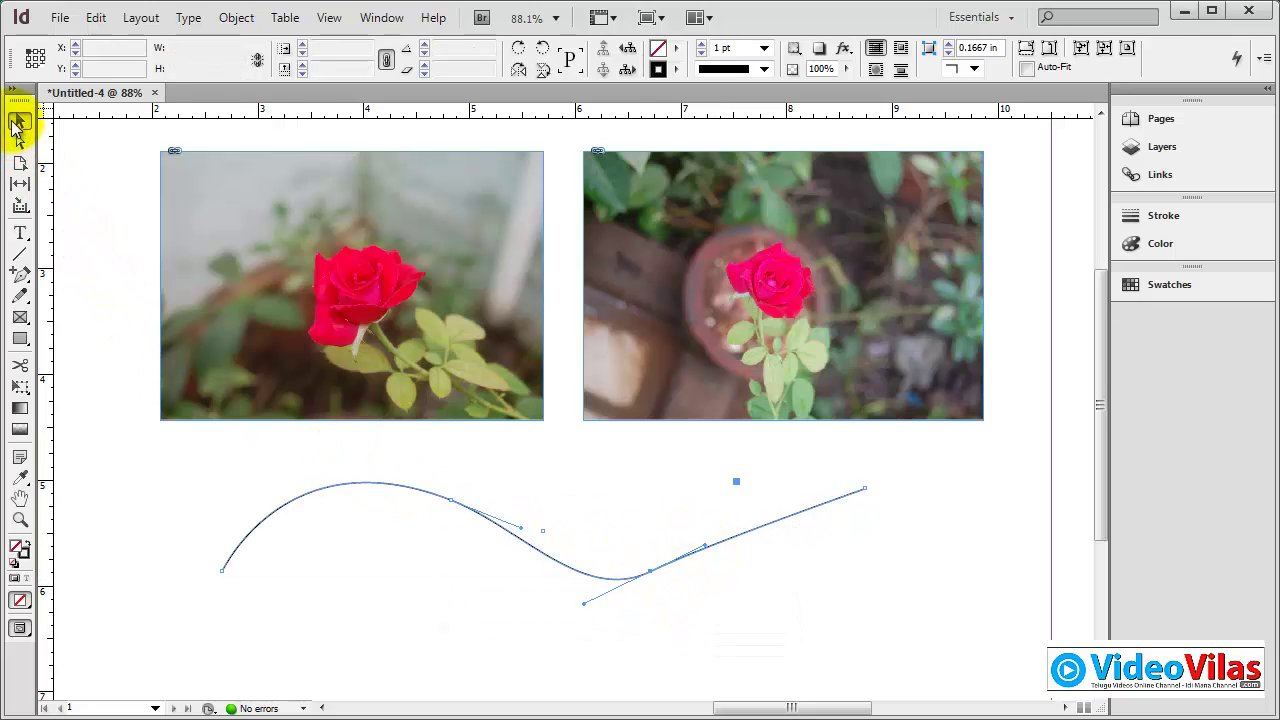
Remove the curve's second anchor point from the left with the Delete Anchor Point tool
left_click(20, 120)
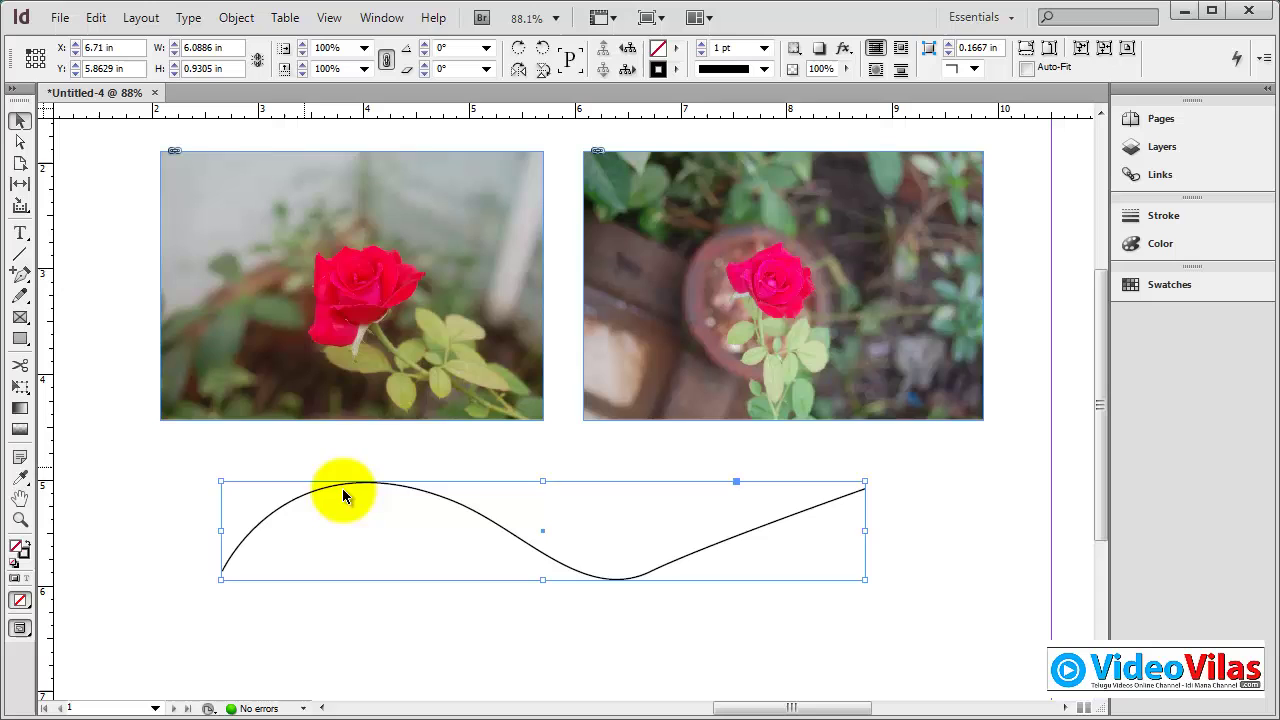
left_click(20, 275)
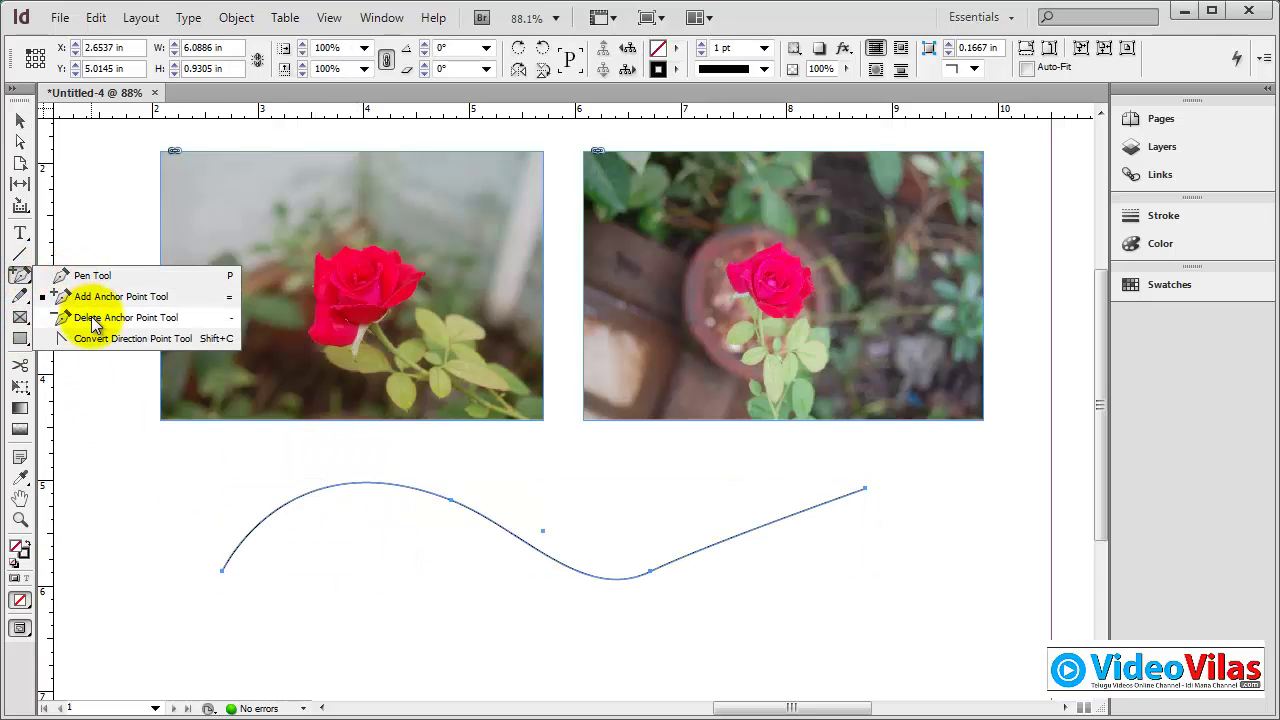
left_click(50, 317)
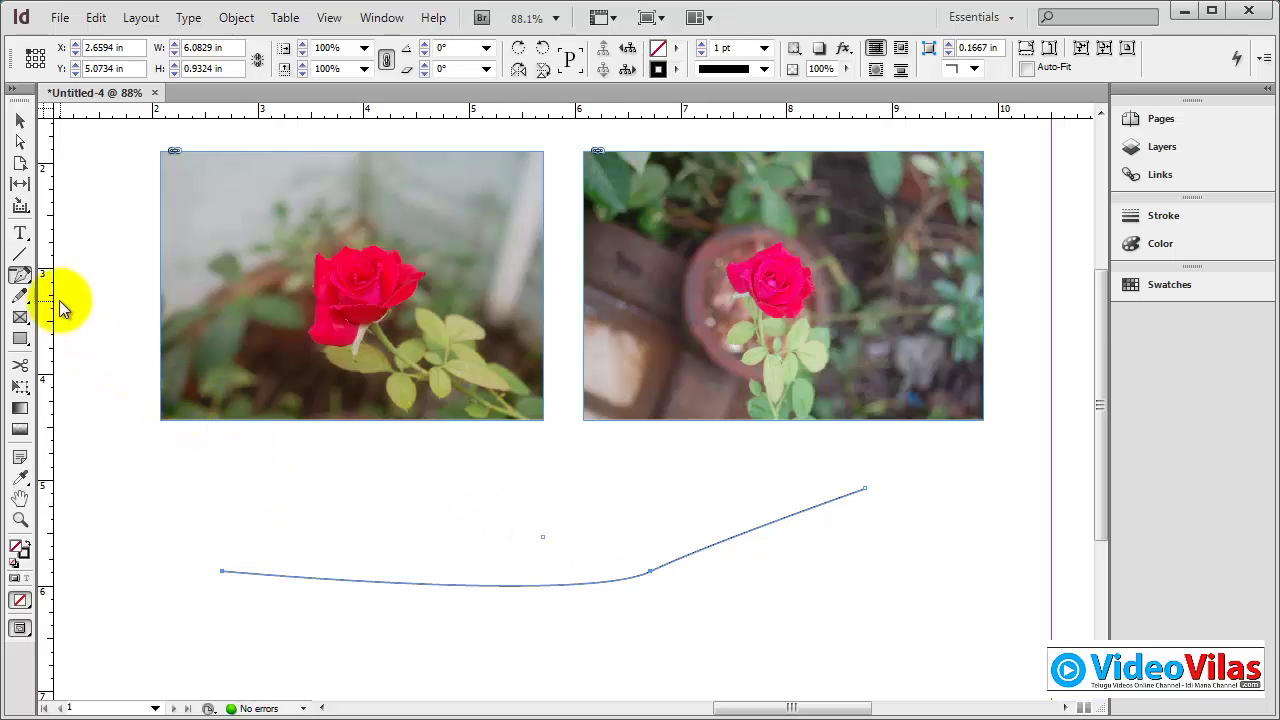
Use Convert Direction Point on the middle anchor to pull out long direction handles, and convert it to a corner point
left_click(18, 275)
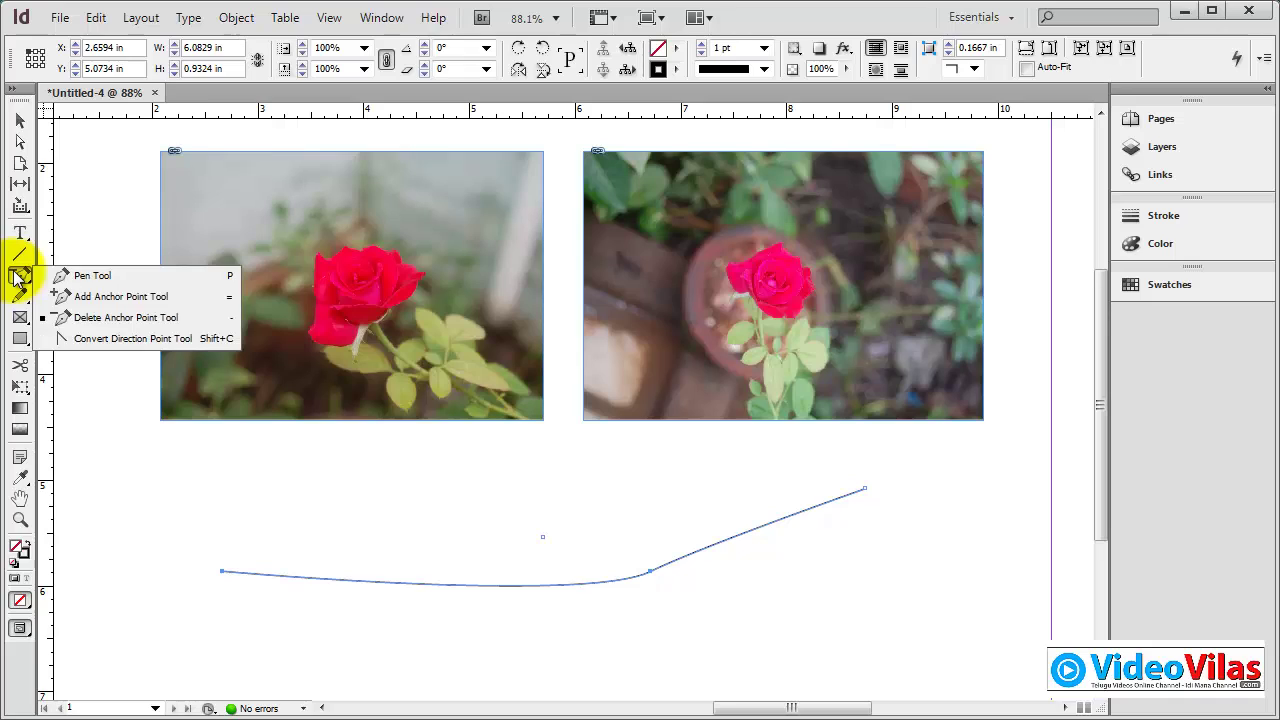
left_click(130, 345)
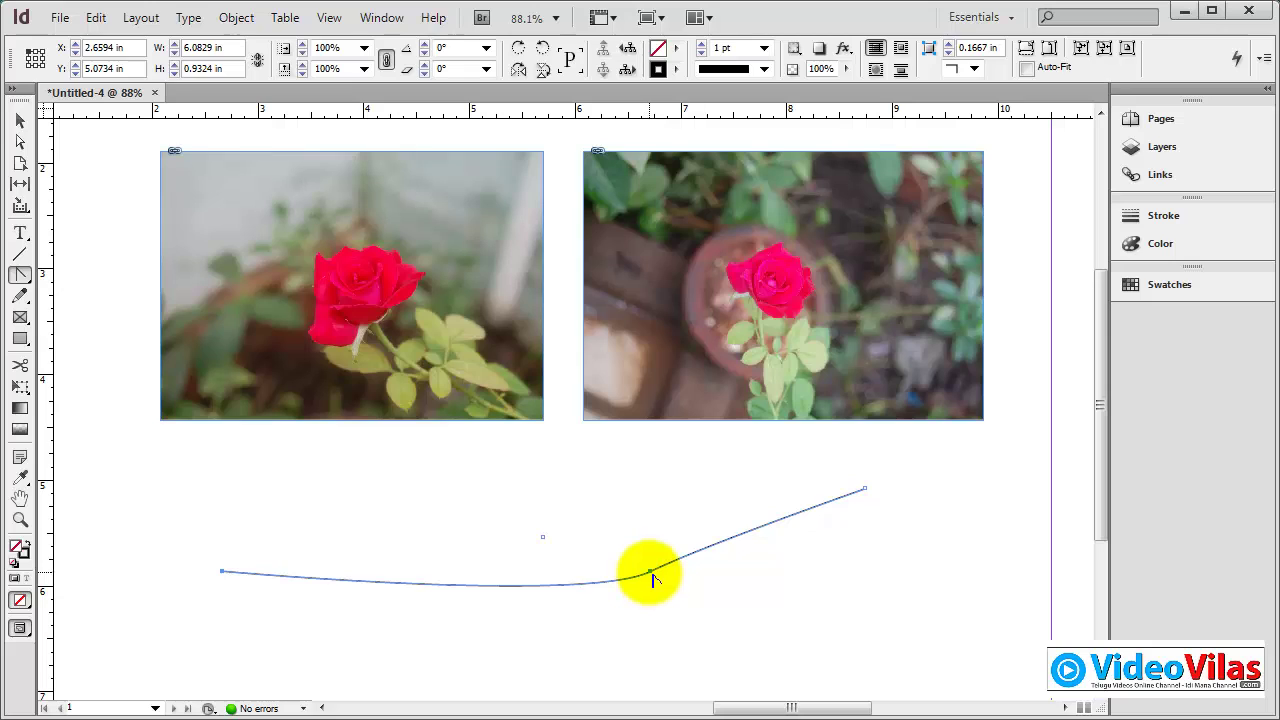
left_click_drag(652, 578, 740, 690)
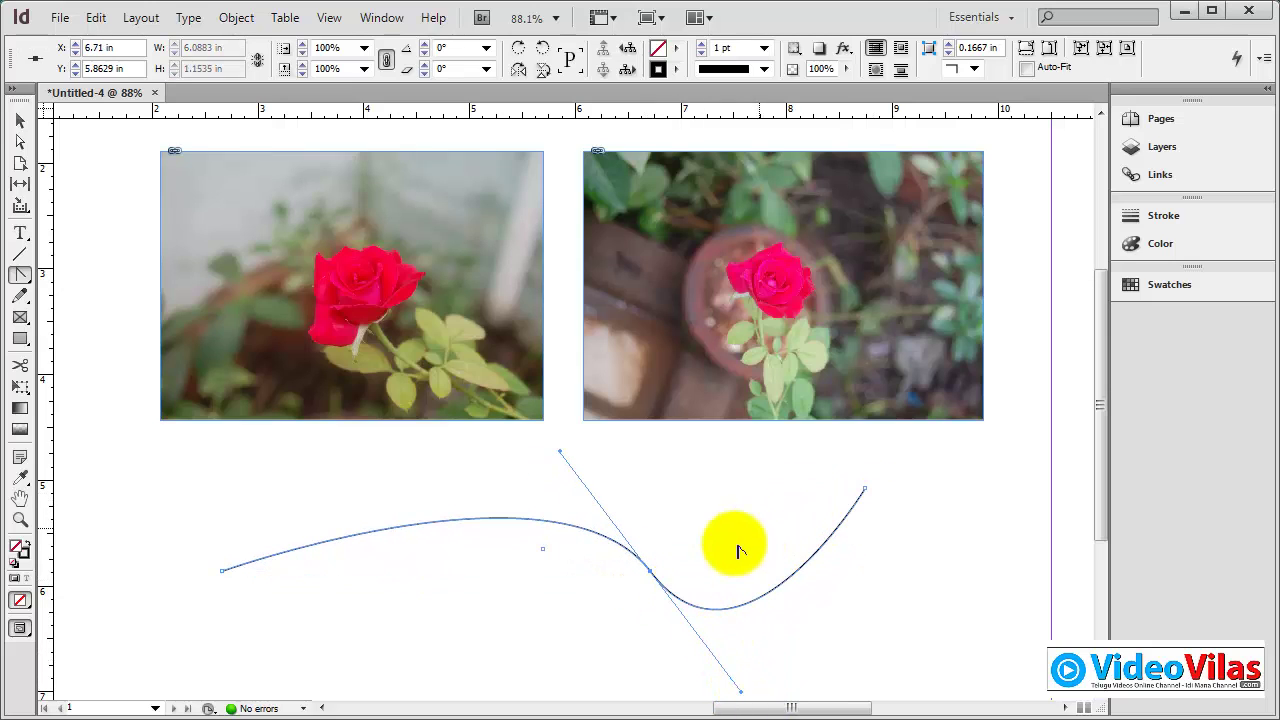
left_click(651, 576)
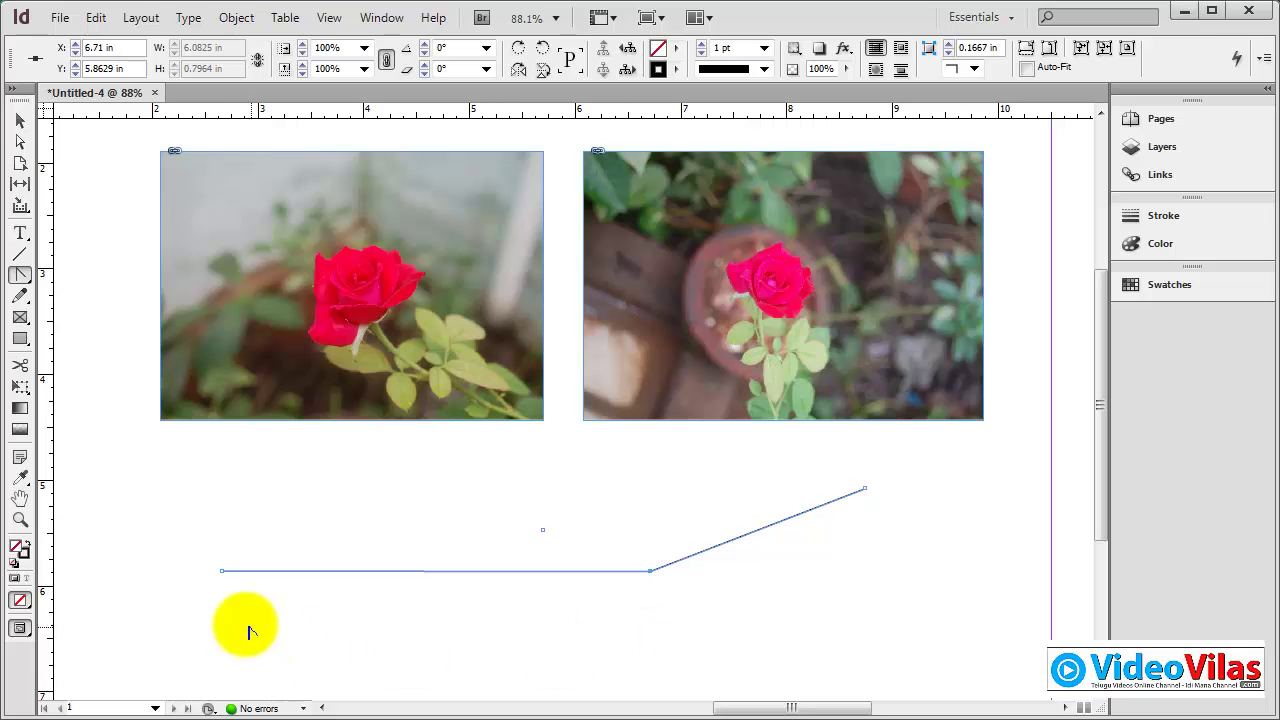
Convert the left end and middle anchors to smooth points, arching the left segment upward and dipping the right one downward
left_click_drag(224, 575, 309, 448)
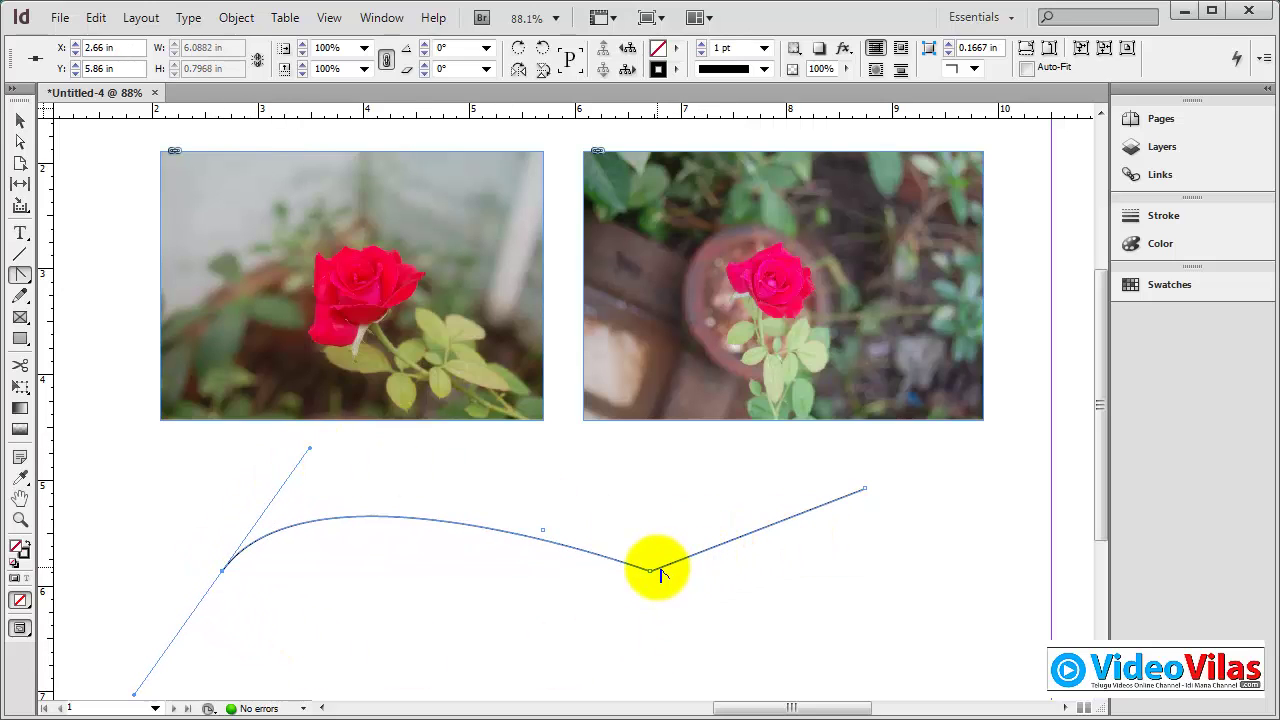
left_click_drag(650, 571, 732, 678)
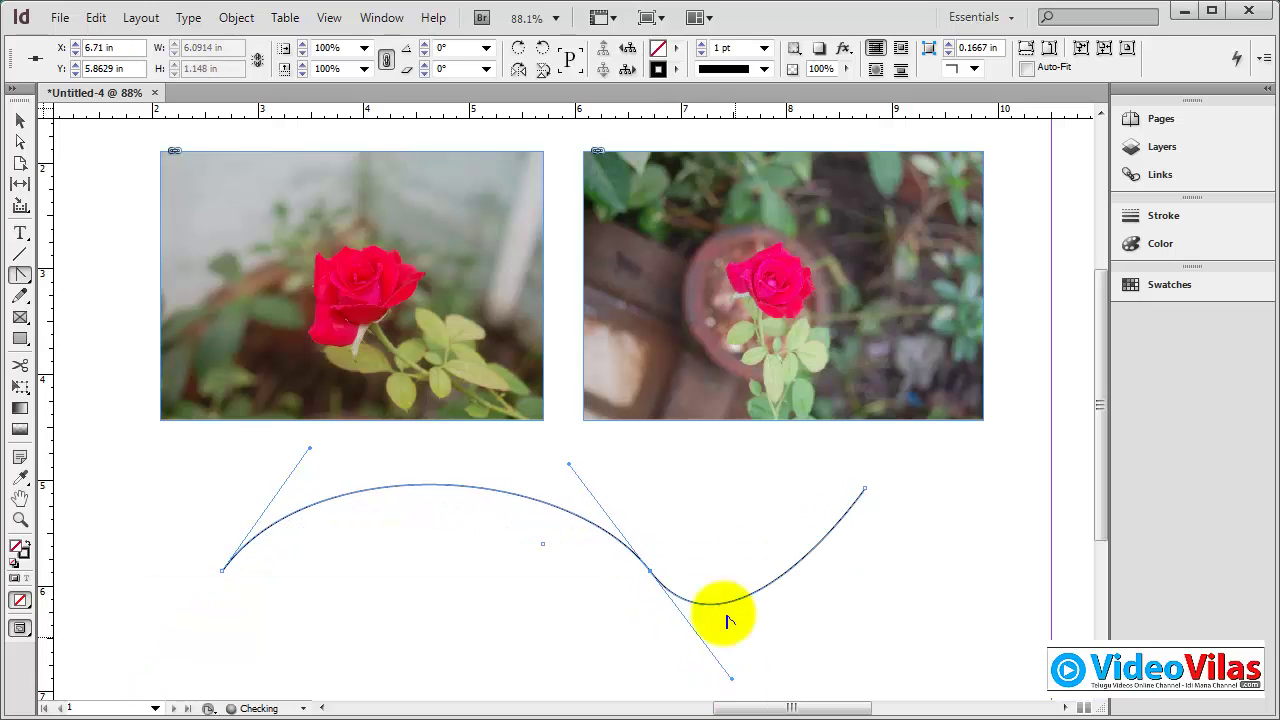
left_click_drag(650, 571, 742, 662)
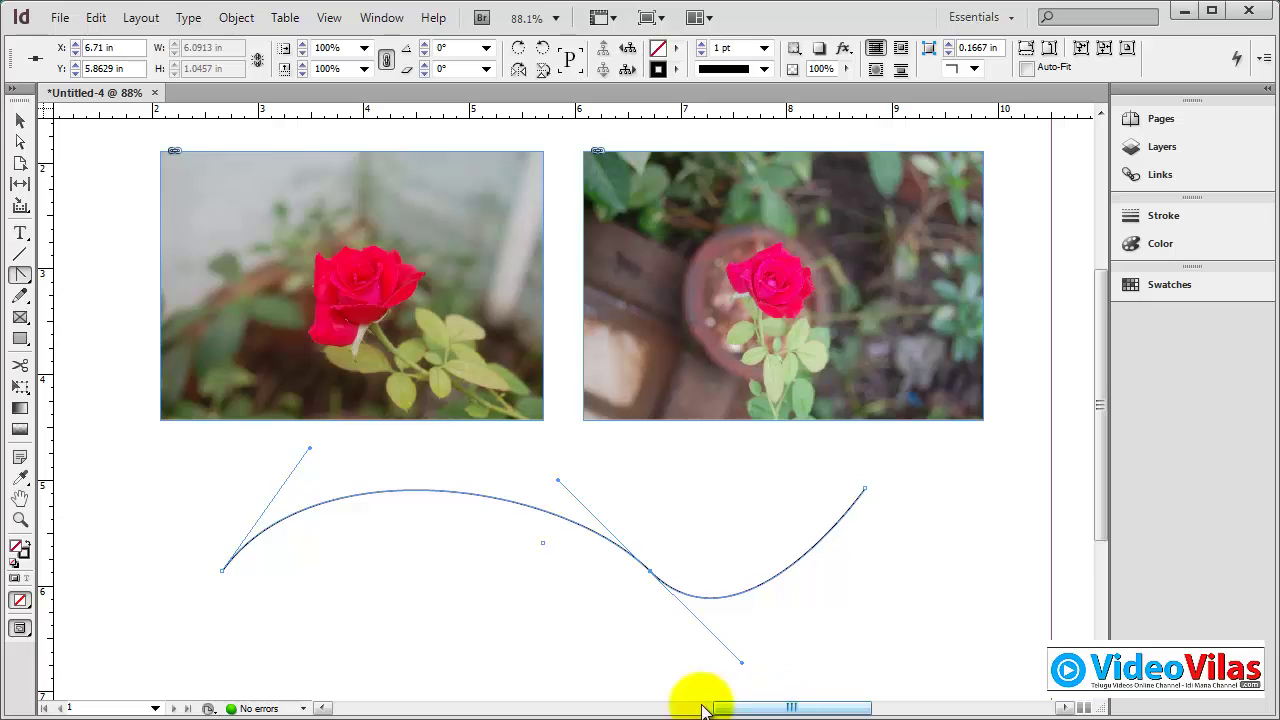
Swing the middle anchor's right handle upward with Direct Selection, and break it free with Convert Direction Point to about X 6.46 in, Y 4.25 in
left_click(22, 143)
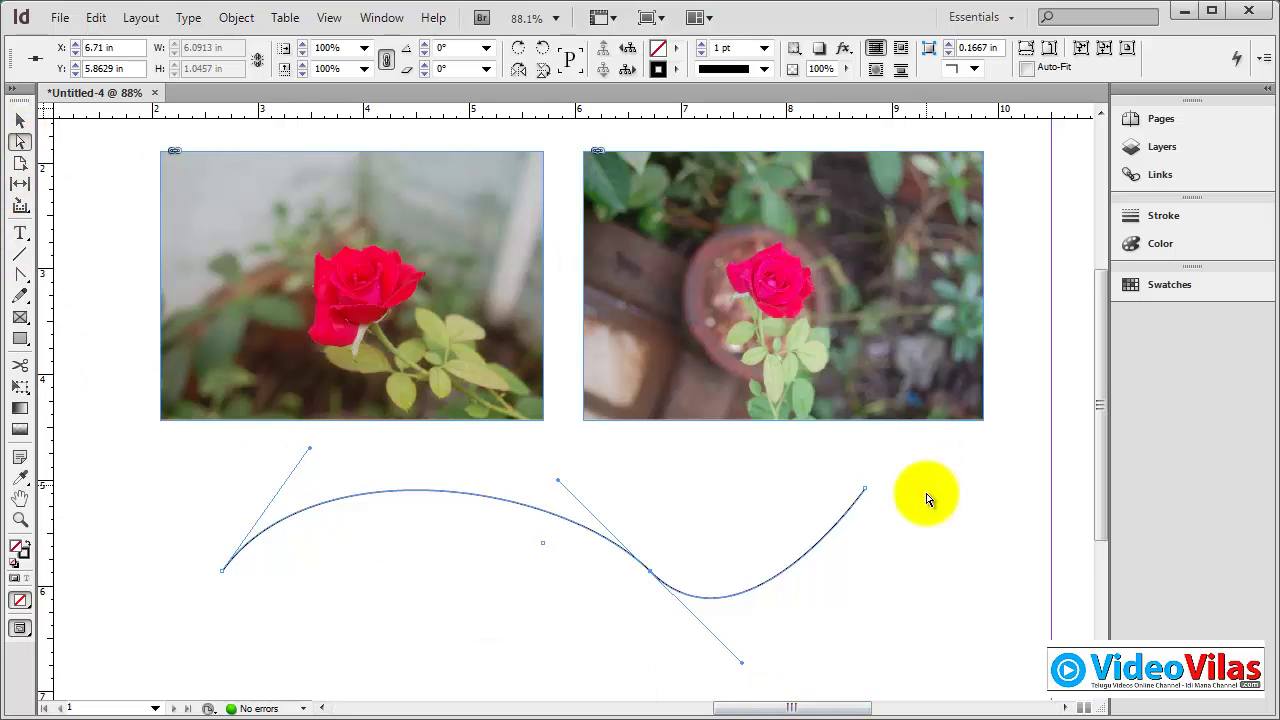
left_click_drag(742, 664, 724, 512)
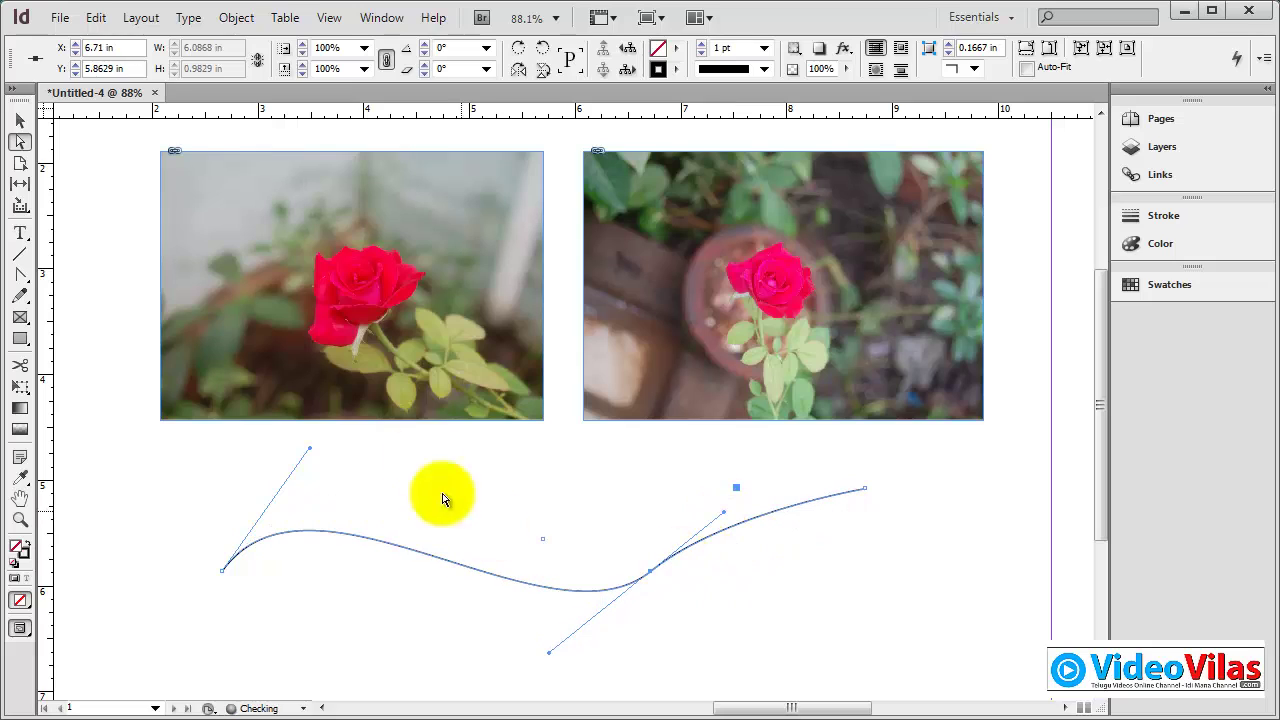
left_click(22, 278)
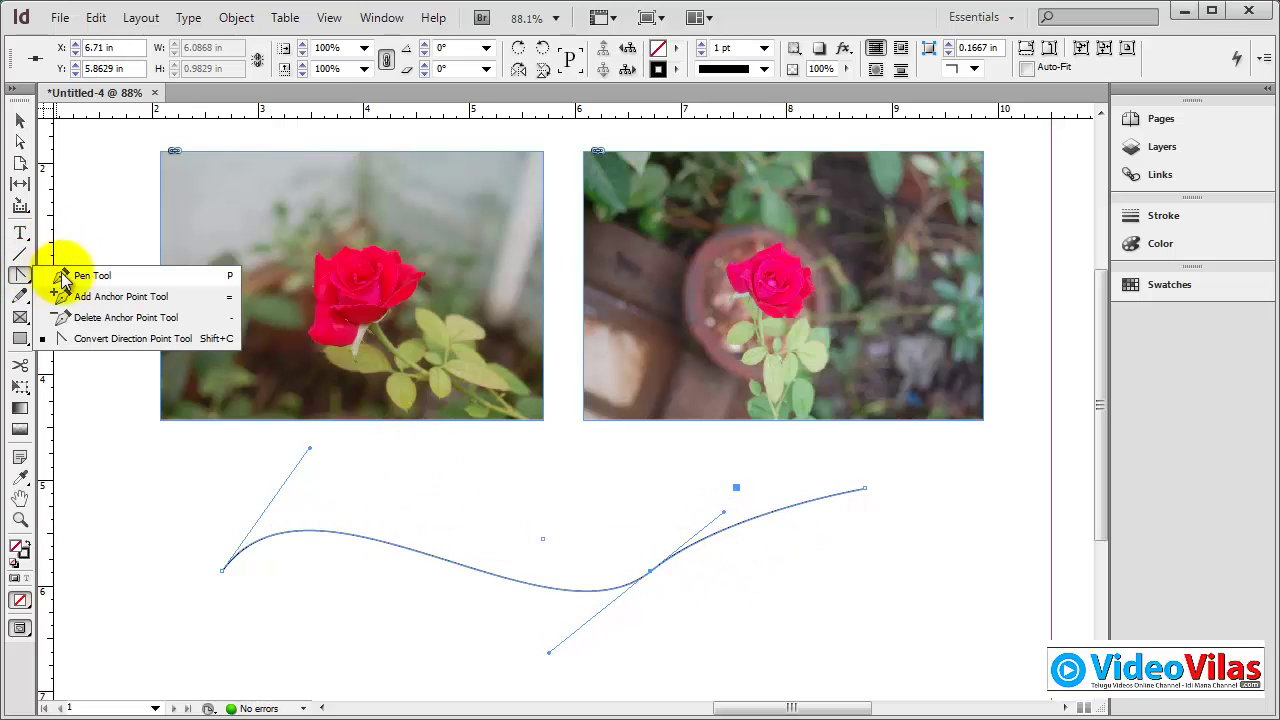
left_click(91, 337)
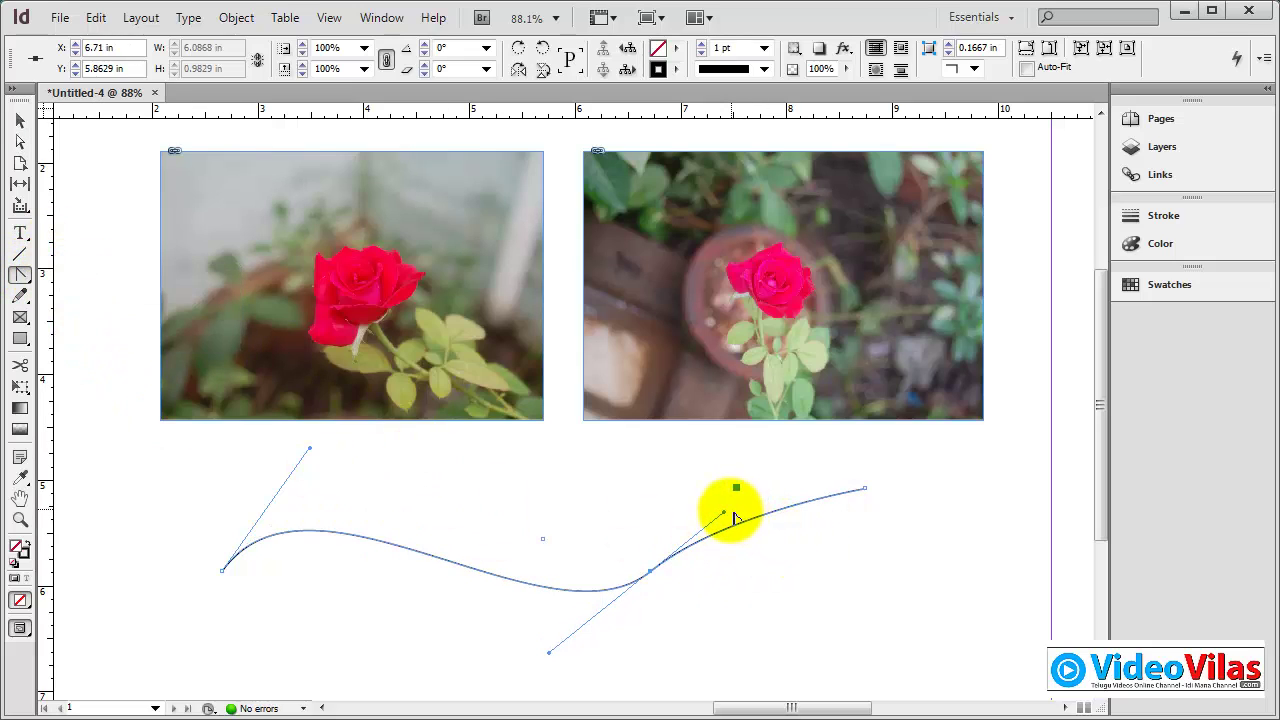
left_click_drag(727, 519, 621, 402)
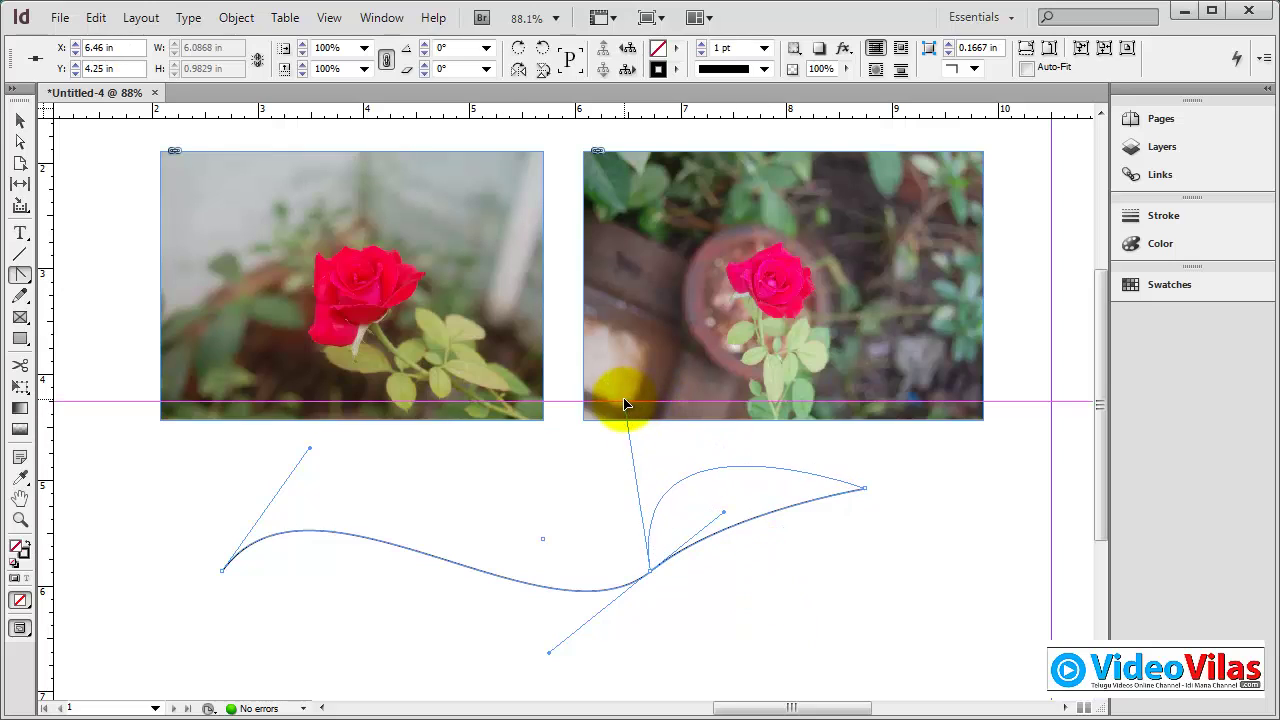
Select the whole curved path below the photos and delete it
left_click(20, 120)
left_click(185, 519)
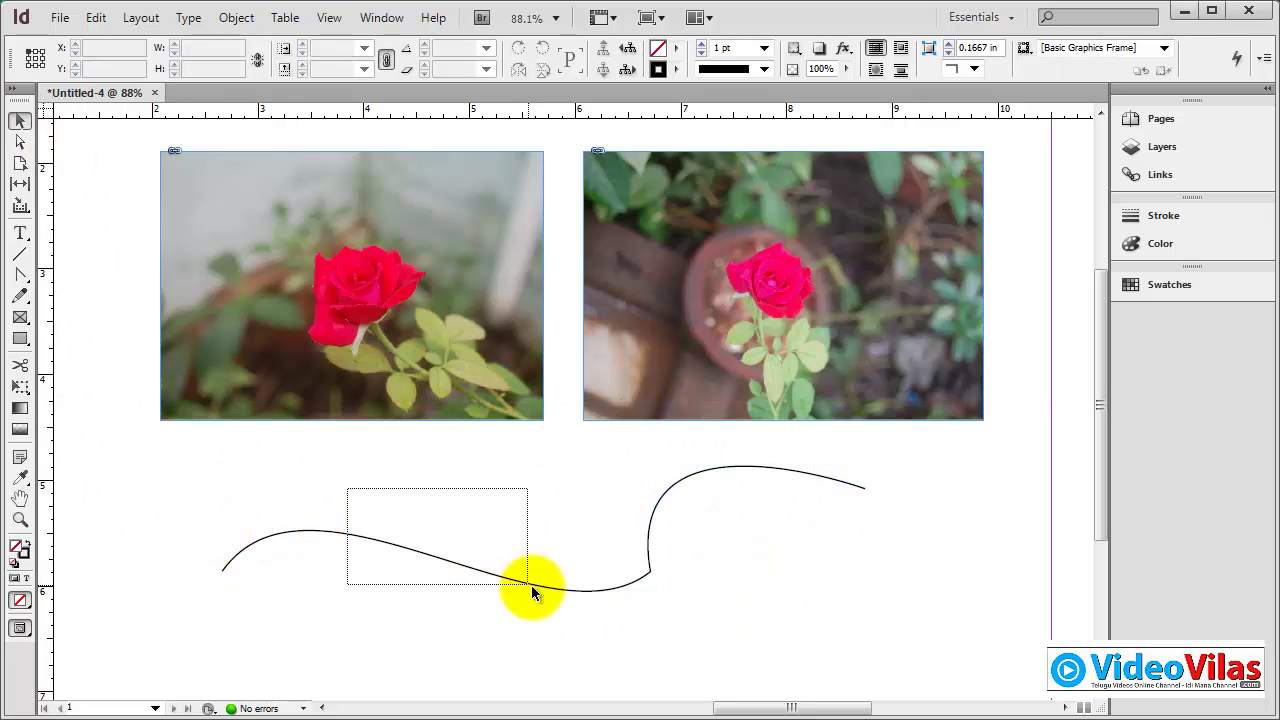
left_click_drag(531, 585, 533, 587)
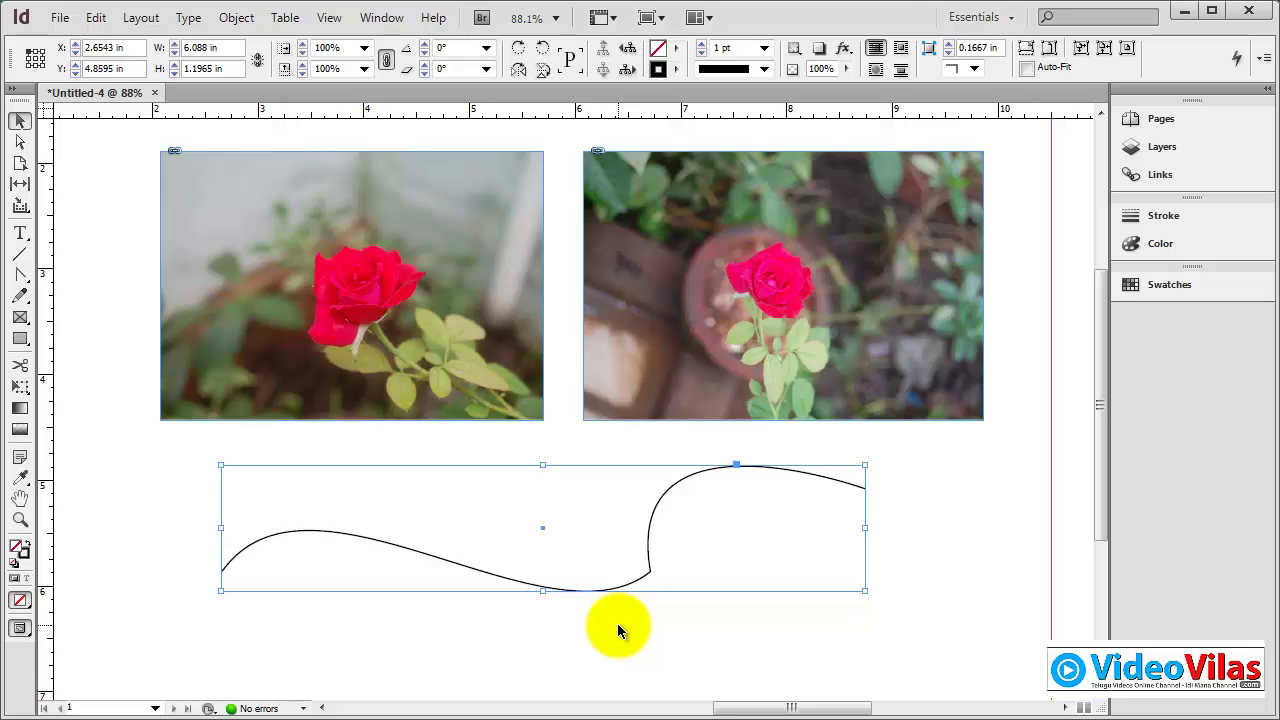
key("Delete")
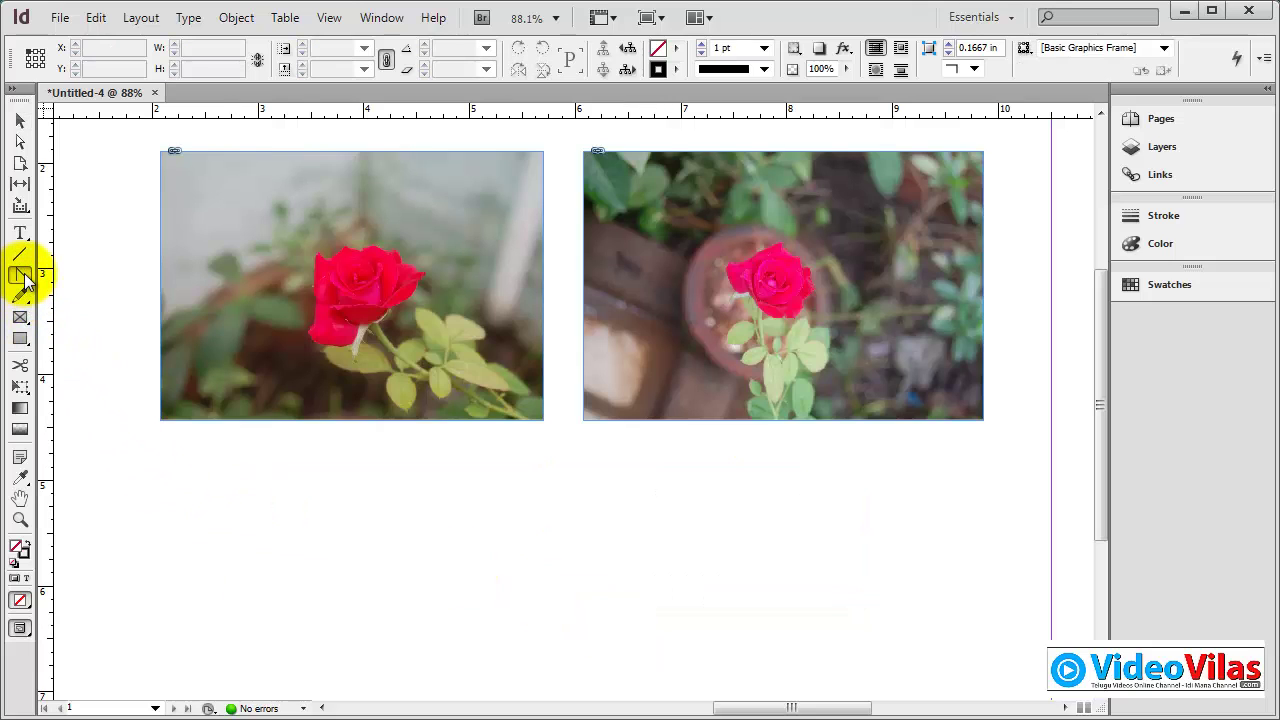
Draw a freehand curly path about 4.49 in wide and 0.80 in tall below the photos with the Pencil tool, and deselect it
left_click(25, 280)
left_click(24, 297)
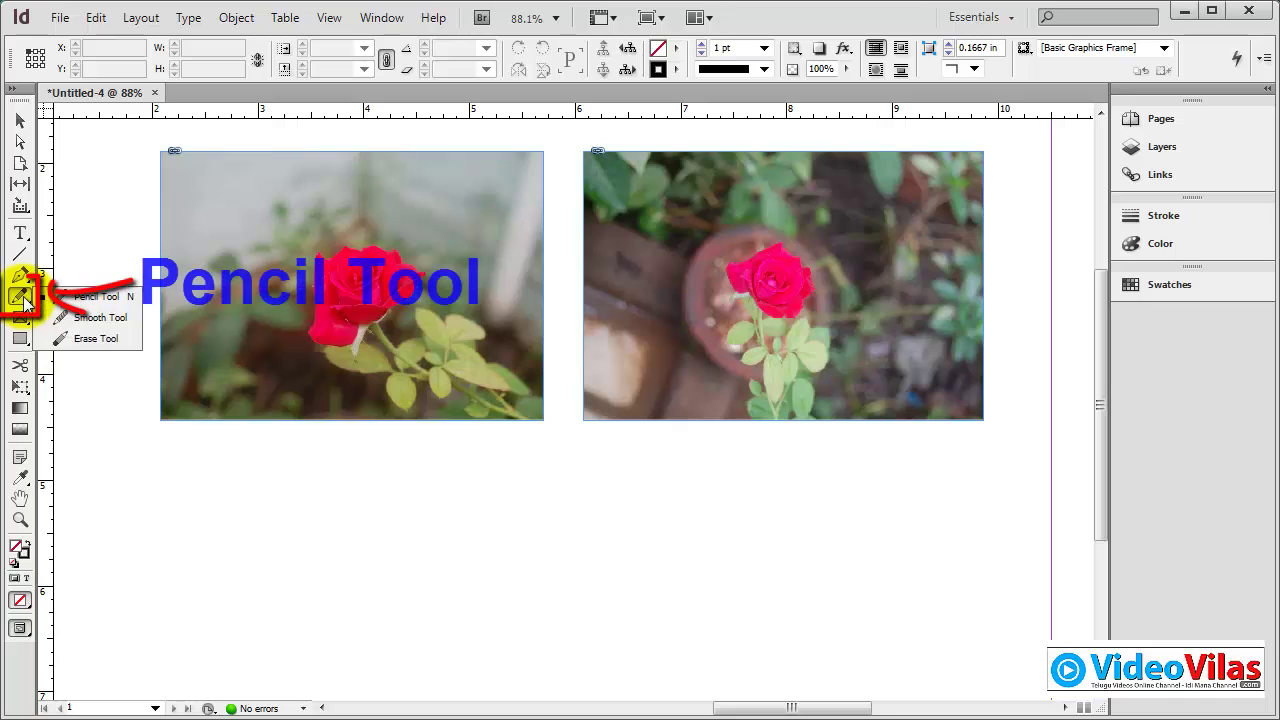
left_click(95, 298)
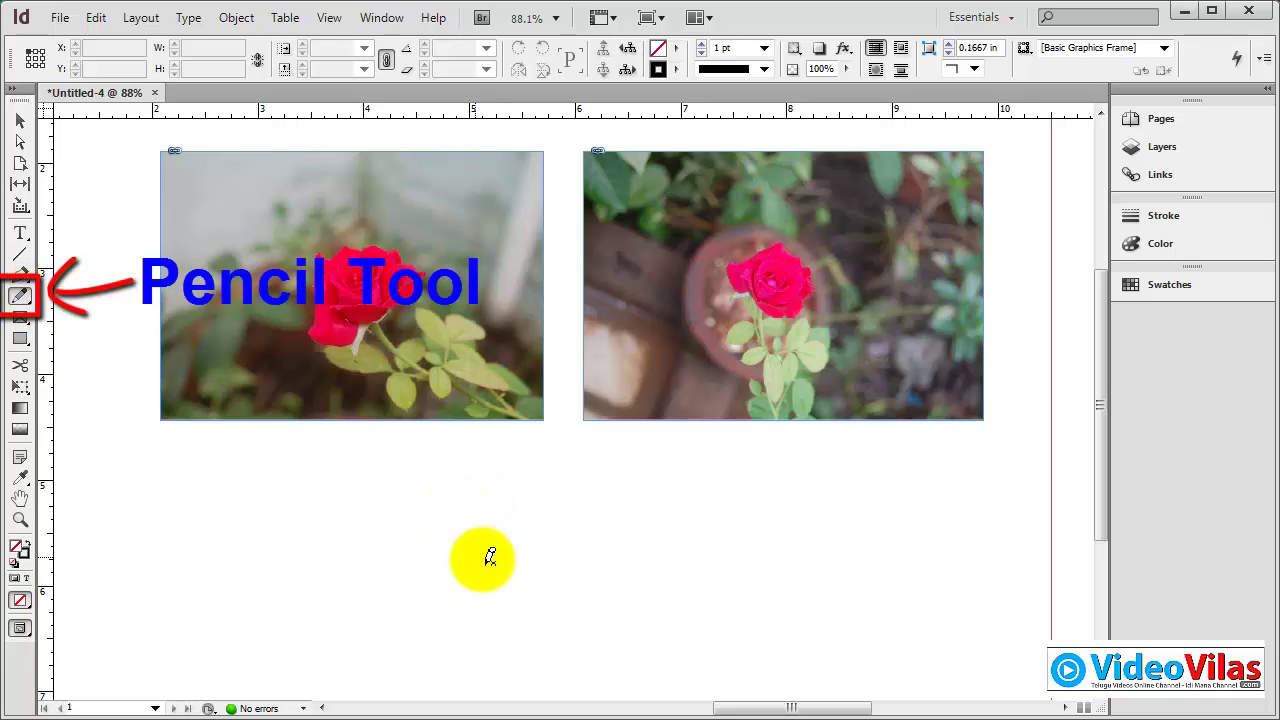
mouse_move(508, 562)
left_mouse_down()
mouse_move(565, 495)
mouse_move(598, 554)
mouse_move(673, 536)
mouse_move(643, 539)
mouse_move(661, 490)
mouse_move(720, 534)
mouse_move(958, 510)
left_mouse_up()
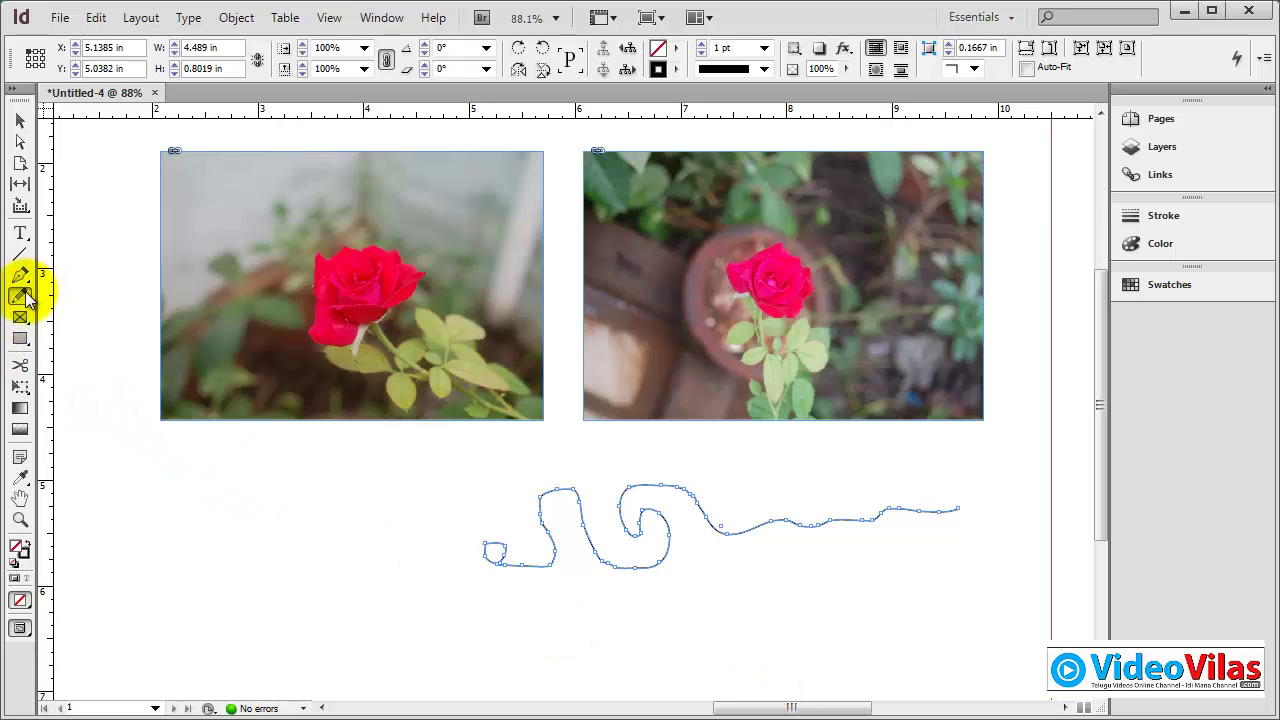
left_click(20, 120)
left_click(251, 506)
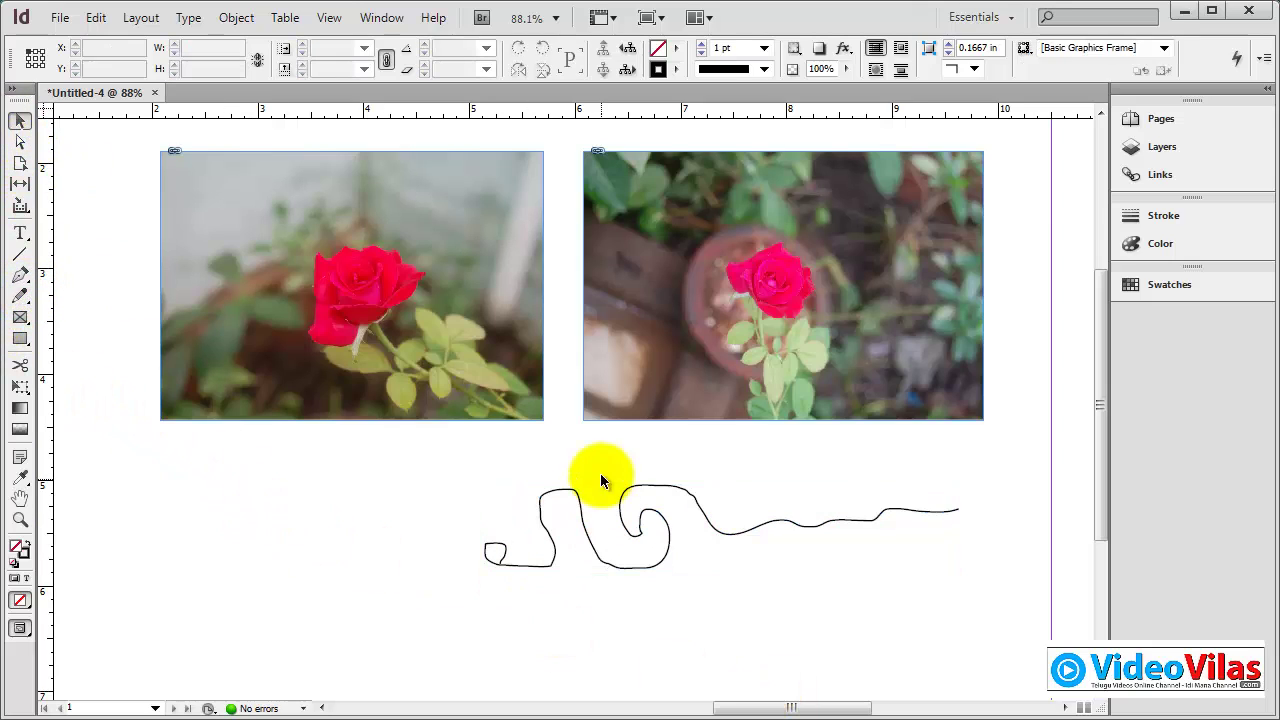
left_click(659, 489)
left_click(623, 649)
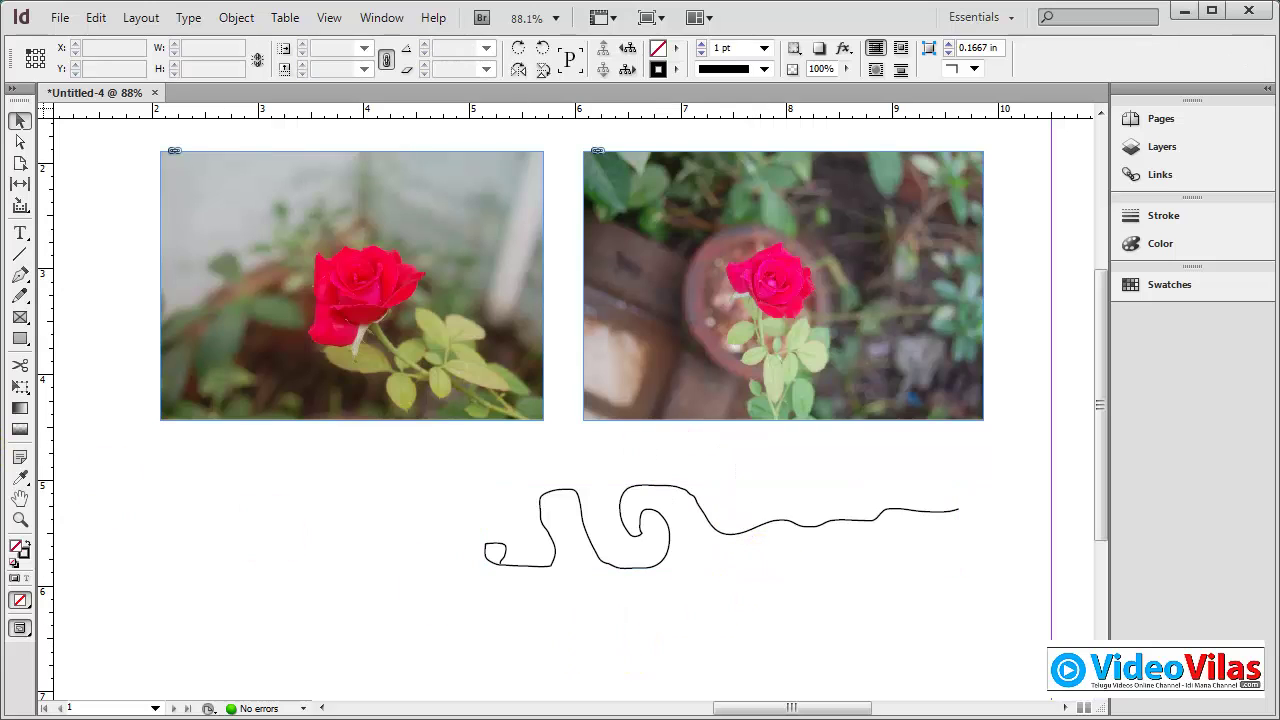
Smooth the curly path along its whole length, from the small loop to the wavy tail, with the Smooth tool and deselect it
left_click(20, 519)
mouse_move(454, 431)
left_mouse_down()
mouse_move(666, 557)
mouse_move(1020, 626)
left_mouse_up()
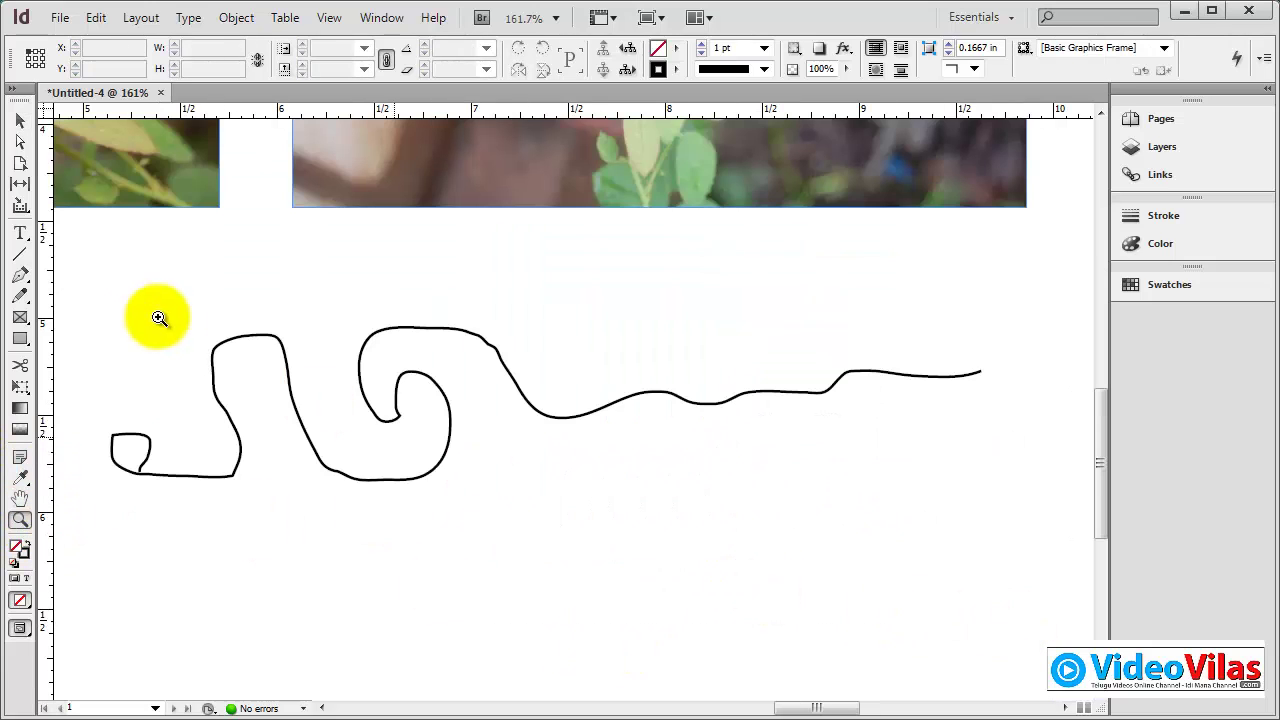
left_click_drag(200, 320, 280, 372)
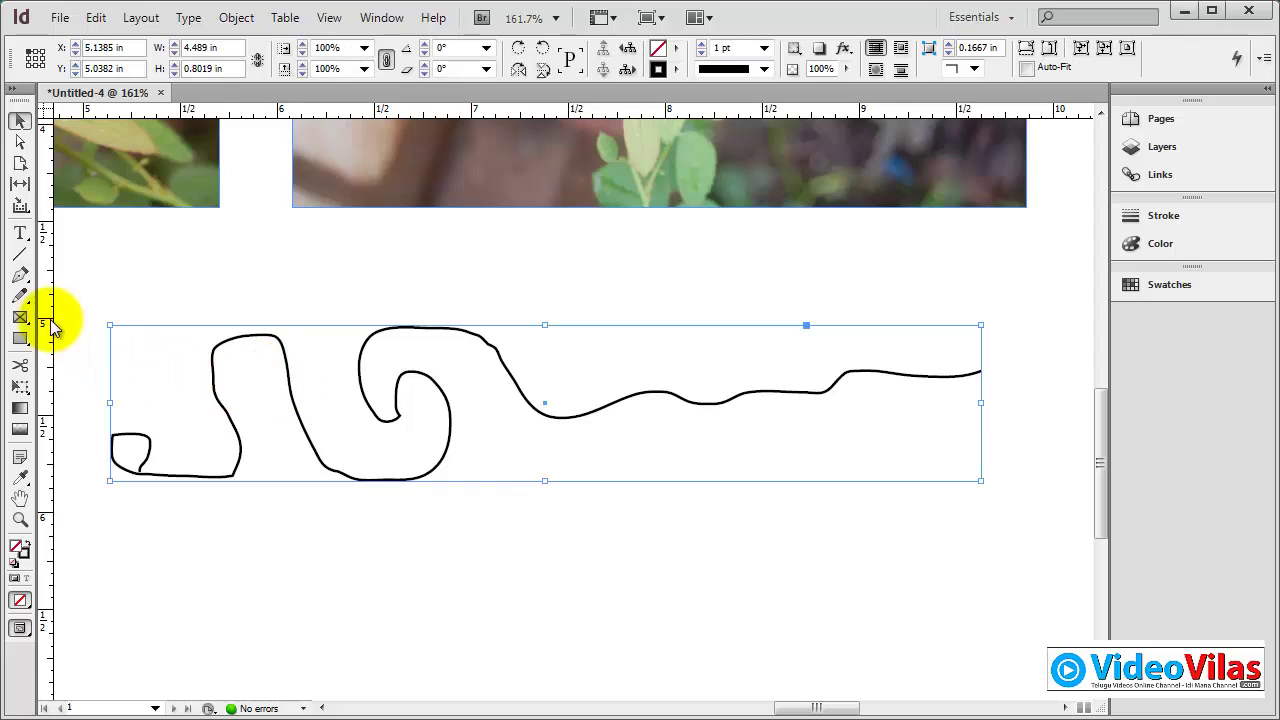
mouse_move(28, 303)
left_mouse_down()
mouse_move(32, 292)
mouse_move(100, 312)
left_mouse_up()
mouse_move(217, 378)
left_mouse_down()
mouse_move(271, 457)
mouse_move(232, 423)
mouse_move(229, 375)
mouse_move(262, 433)
mouse_move(236, 474)
mouse_move(191, 491)
mouse_move(203, 507)
mouse_move(145, 443)
mouse_move(117, 472)
mouse_move(177, 471)
mouse_move(133, 494)
mouse_move(151, 457)
mouse_move(135, 444)
mouse_move(156, 445)
mouse_move(123, 437)
mouse_move(170, 464)
mouse_move(167, 444)
mouse_move(112, 427)
mouse_move(183, 494)
mouse_move(163, 466)
mouse_move(263, 456)
mouse_move(252, 358)
mouse_move(319, 346)
mouse_move(306, 397)
mouse_move(296, 348)
mouse_move(266, 349)
mouse_move(337, 433)
mouse_move(314, 449)
mouse_move(426, 445)
left_mouse_up()
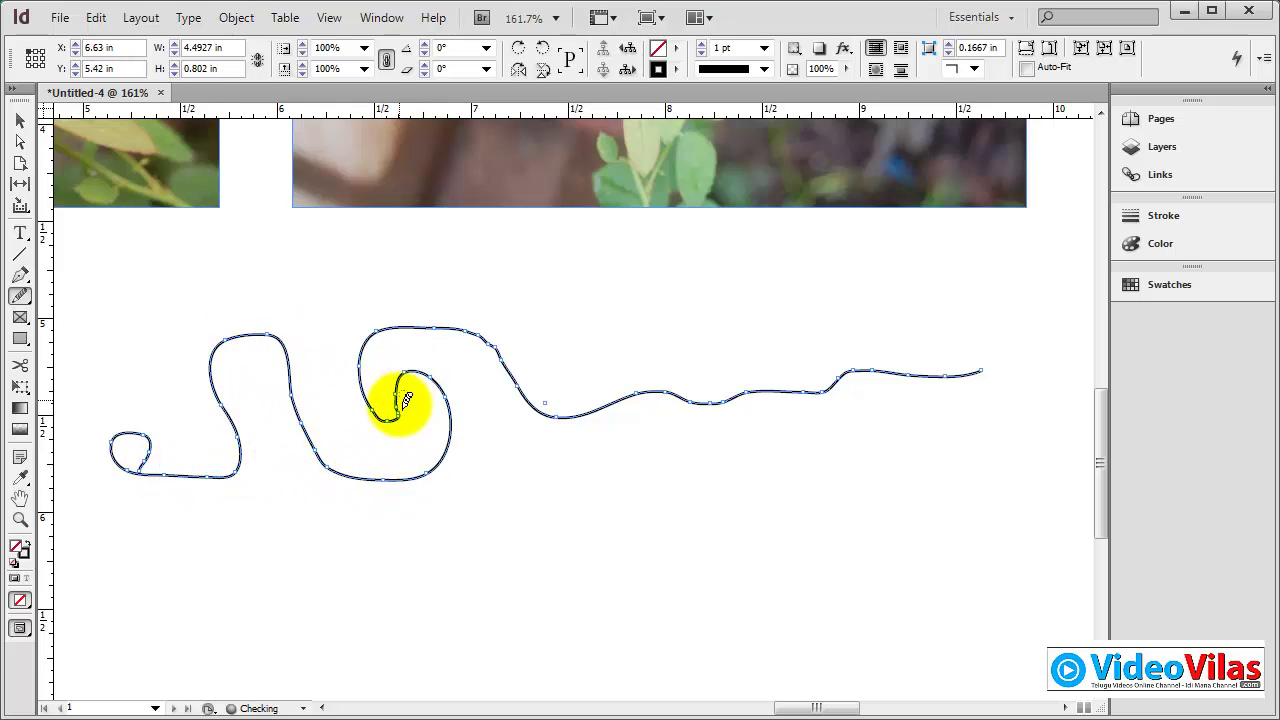
mouse_move(405, 400)
left_mouse_down()
mouse_move(363, 297)
mouse_move(380, 349)
mouse_move(503, 346)
mouse_move(553, 378)
mouse_move(508, 322)
mouse_move(500, 388)
mouse_move(561, 391)
left_mouse_up()
mouse_move(585, 399)
left_mouse_down()
mouse_move(975, 380)
mouse_move(566, 386)
mouse_move(481, 339)
mouse_move(518, 352)
mouse_move(260, 324)
mouse_move(193, 339)
mouse_move(197, 405)
mouse_move(137, 446)
mouse_move(82, 438)
mouse_move(180, 376)
mouse_move(210, 439)
mouse_move(157, 449)
mouse_move(253, 462)
mouse_move(260, 476)
mouse_move(231, 482)
mouse_move(214, 443)
mouse_move(232, 309)
mouse_move(286, 396)
mouse_move(307, 357)
mouse_move(298, 323)
mouse_move(393, 423)
mouse_move(405, 377)
mouse_move(413, 393)
mouse_move(403, 387)
mouse_move(405, 399)
mouse_move(396, 325)
mouse_move(405, 342)
mouse_move(374, 423)
mouse_move(388, 455)
mouse_move(405, 323)
mouse_move(616, 390)
mouse_move(698, 377)
mouse_move(802, 410)
mouse_move(913, 373)
mouse_move(971, 371)
left_mouse_up()
left_click(20, 120)
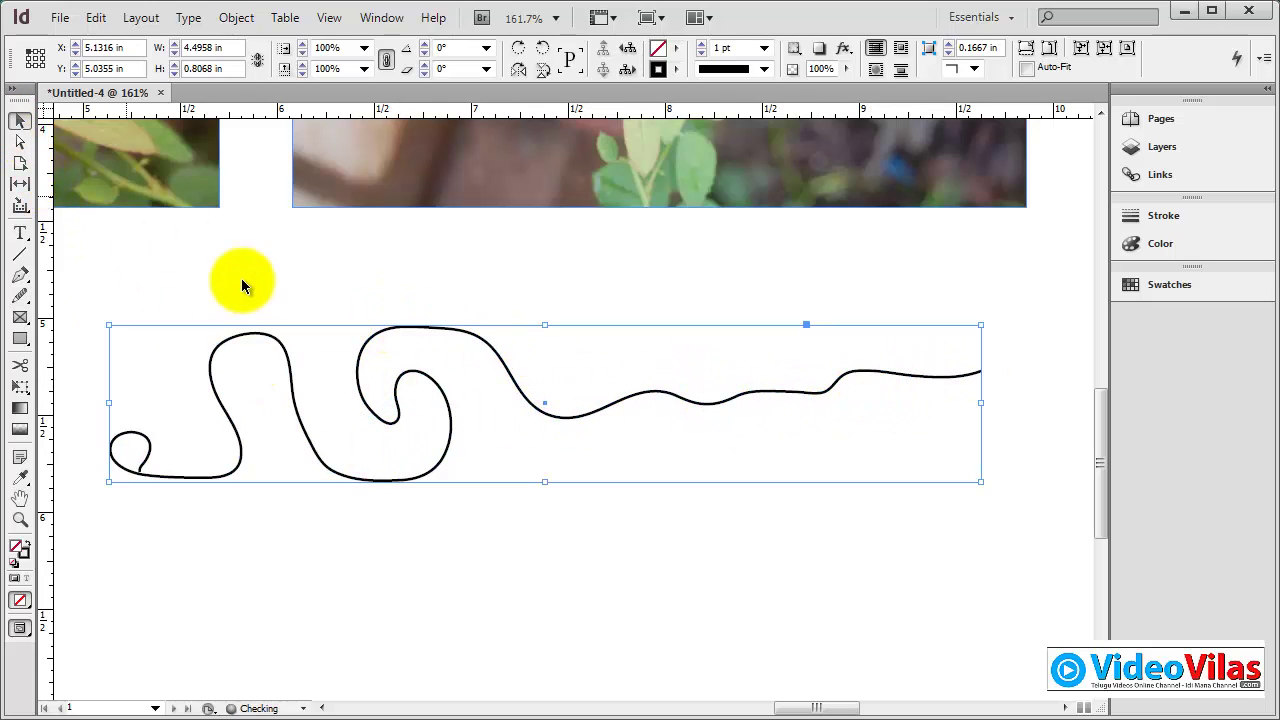
left_click(334, 297)
left_click_drag(414, 277, 560, 415)
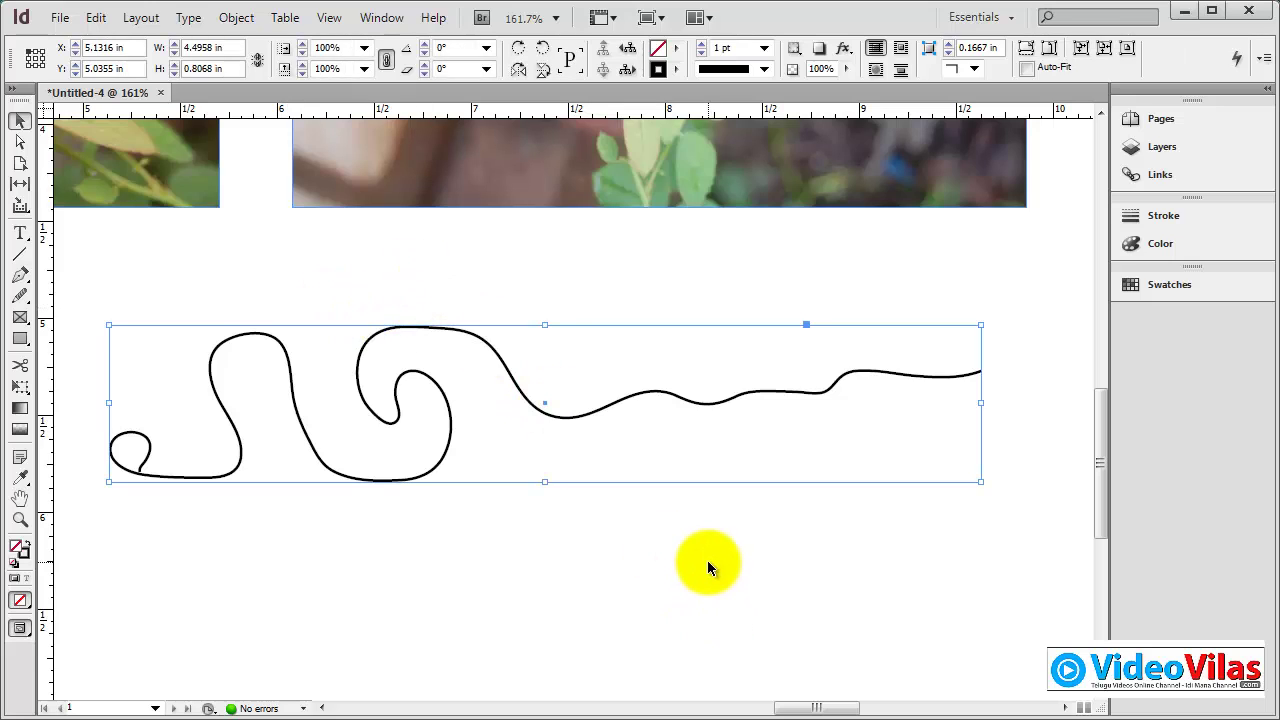
left_click(705, 567)
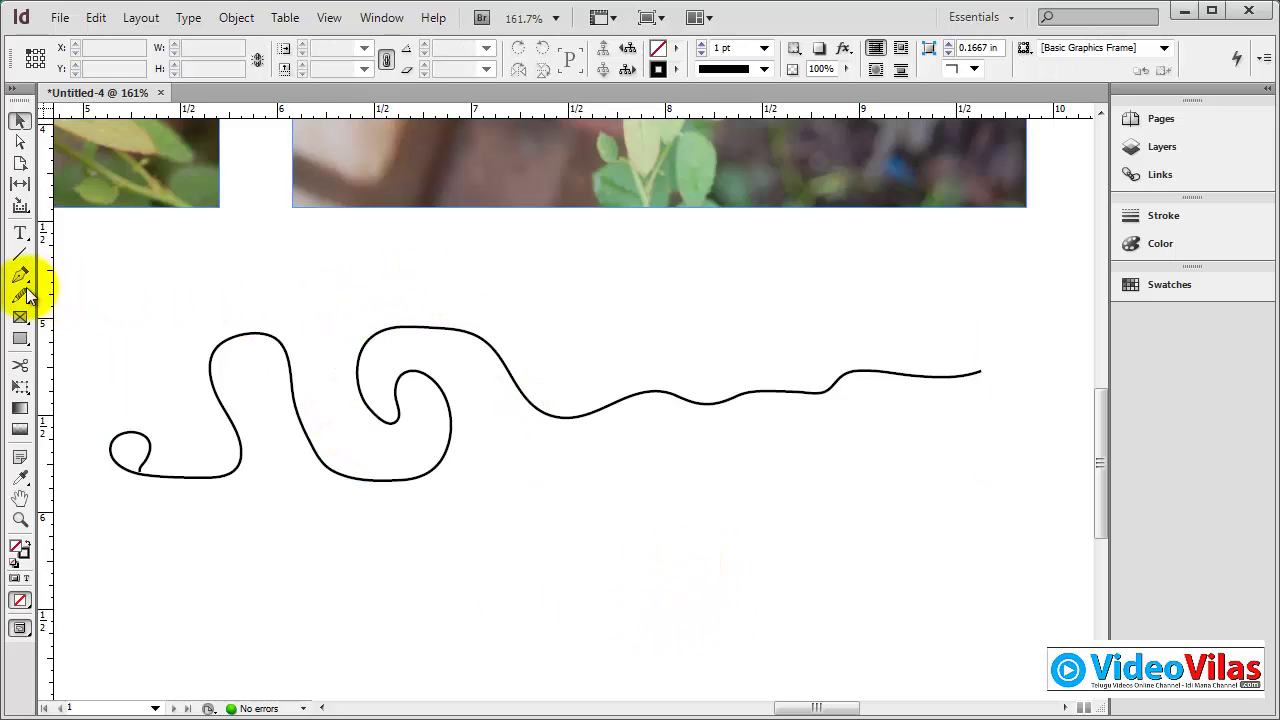
Draw a second, similar freehand path about 4.23 in wide below the smoothed one with the Pencil tool, and move it to X 5.22 in, Y 6 in
left_click_drag(20, 296, 55, 290)
mouse_move(177, 563)
left_mouse_down()
mouse_move(129, 589)
mouse_move(259, 604)
mouse_move(234, 522)
mouse_move(411, 592)
mouse_move(424, 529)
mouse_move(373, 565)
mouse_move(444, 488)
mouse_move(607, 552)
mouse_move(940, 487)
left_mouse_up()
left_click(20, 120)
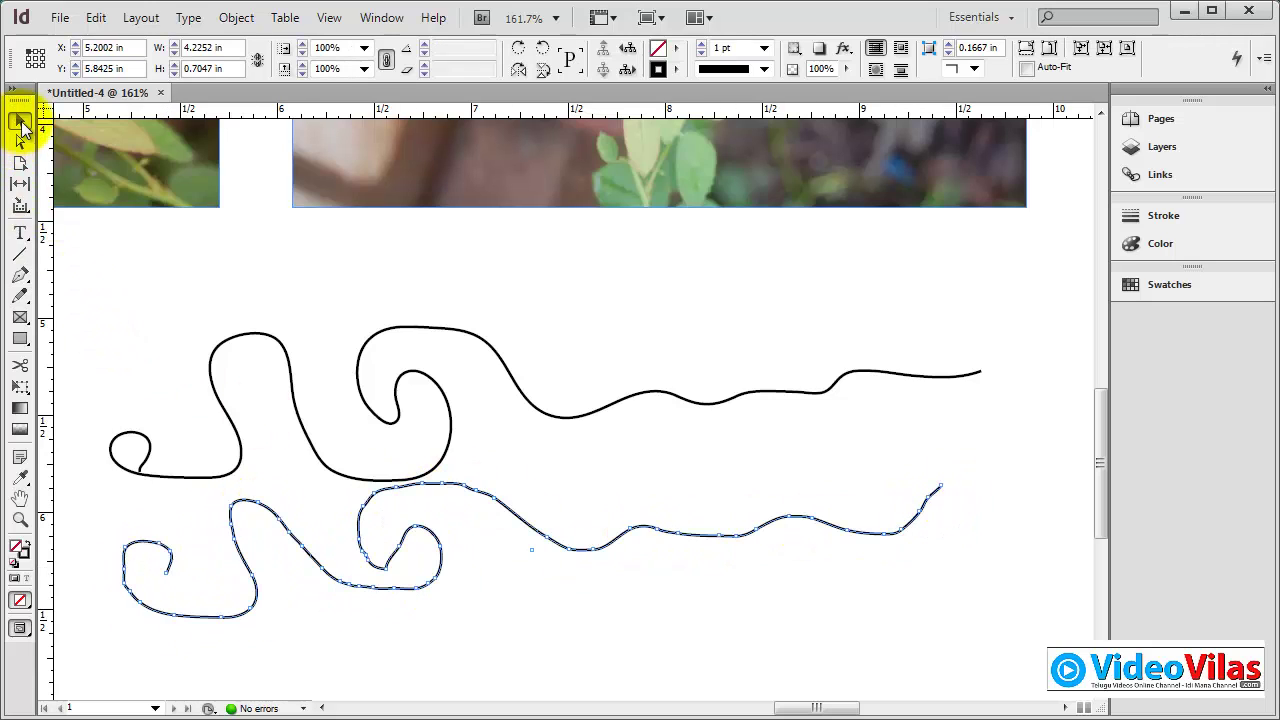
left_click(389, 437)
left_click_drag(403, 553, 407, 583)
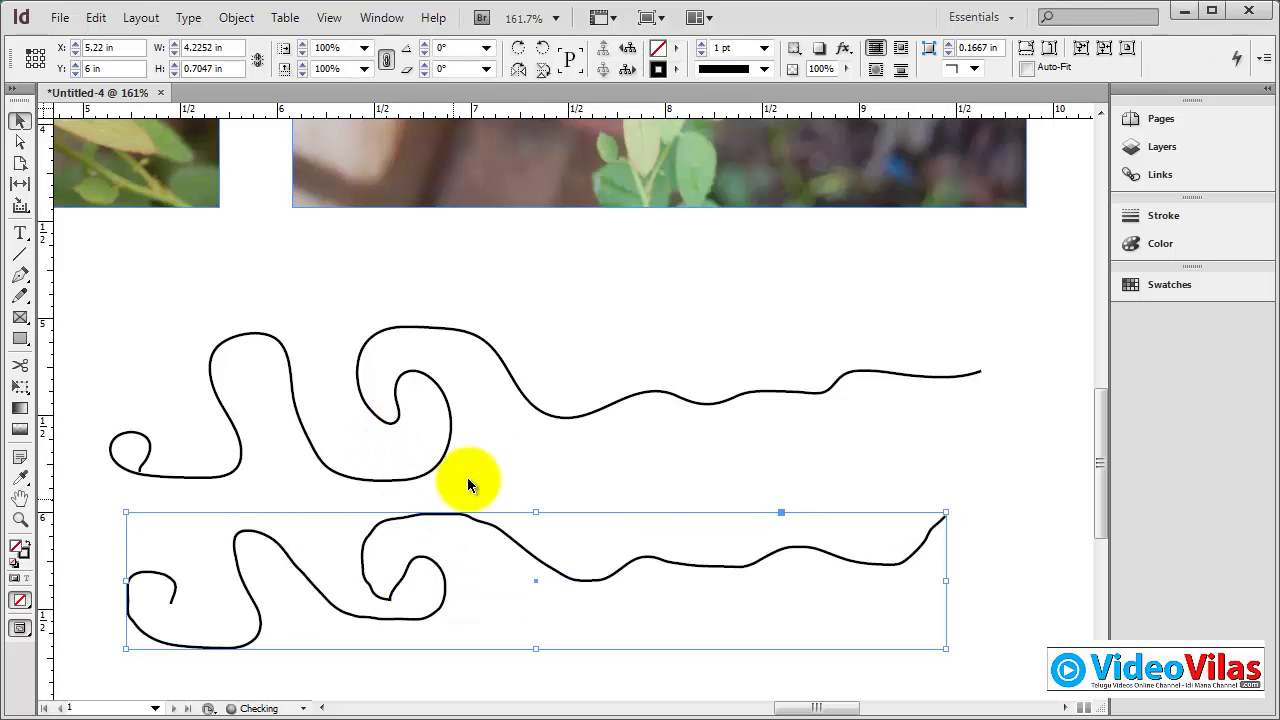
Select both the smoothed and unsmoothed freehand paths and delete them
left_click(386, 386)
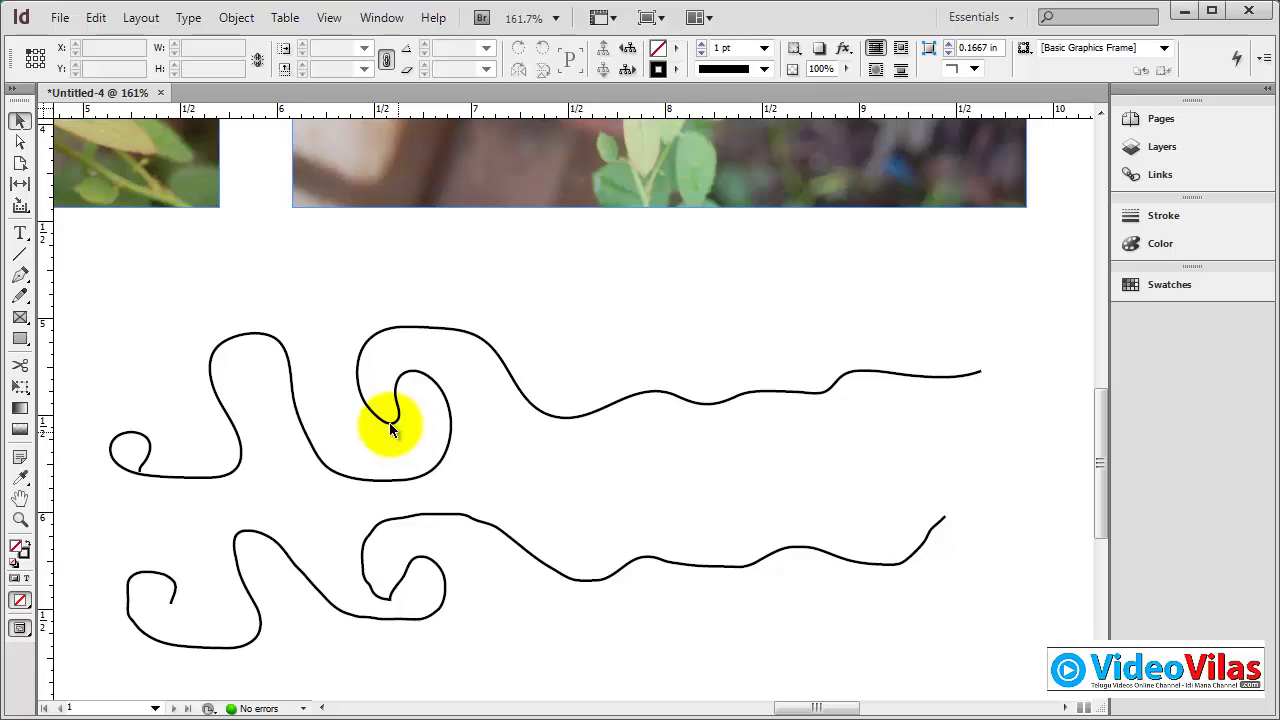
left_click_drag(530, 518, 558, 557)
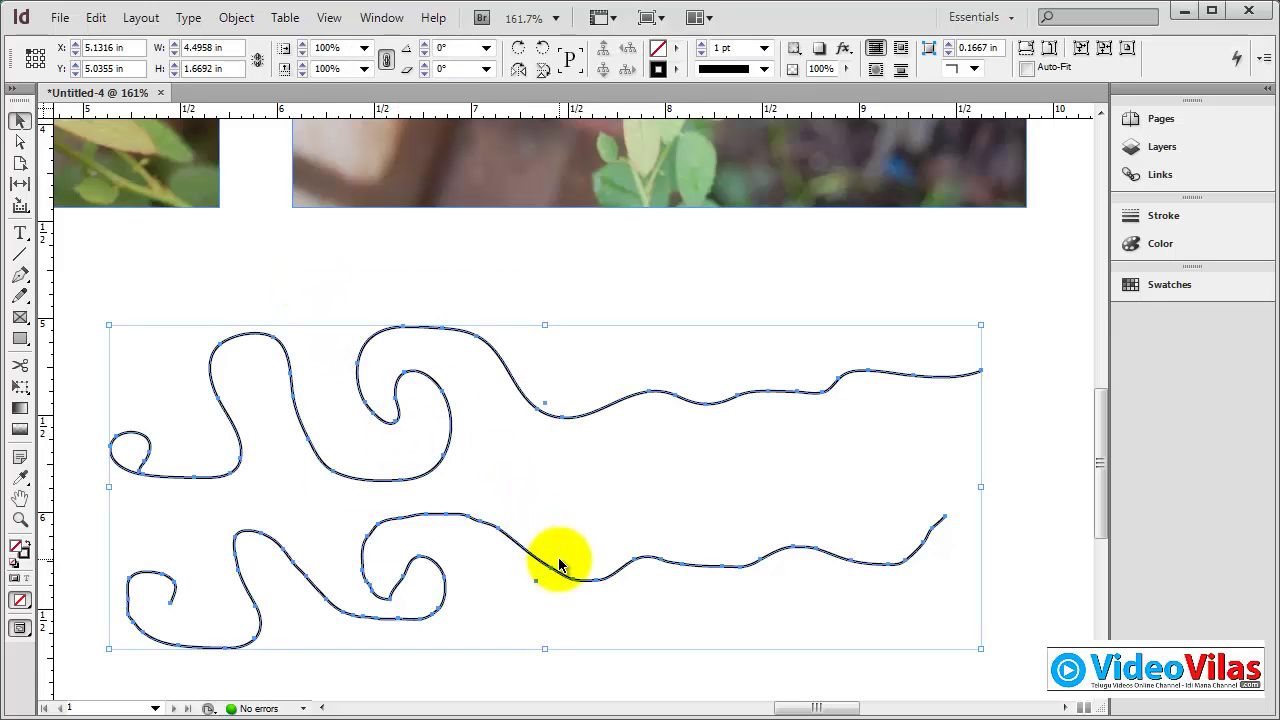
key("Delete")
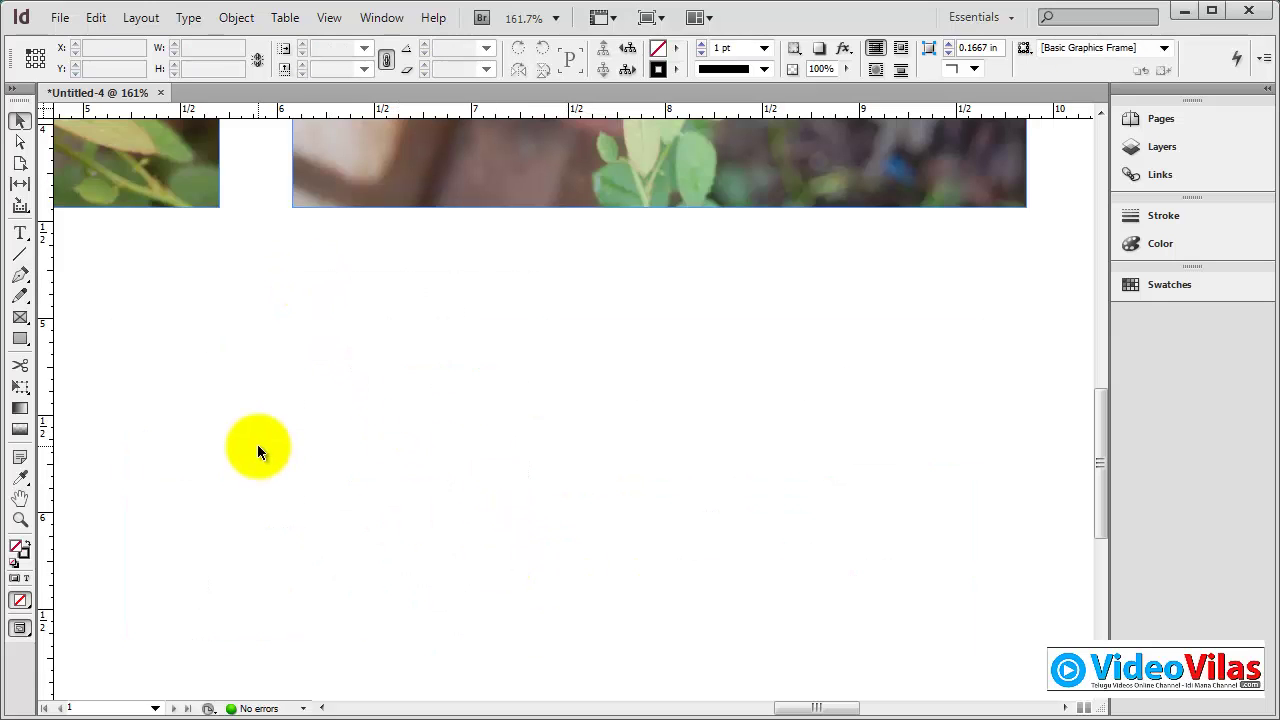
Draw a wavy freehand line about 2.03 in wide and 0.47 in tall below the photos with the Pencil tool
left_click(22, 298)
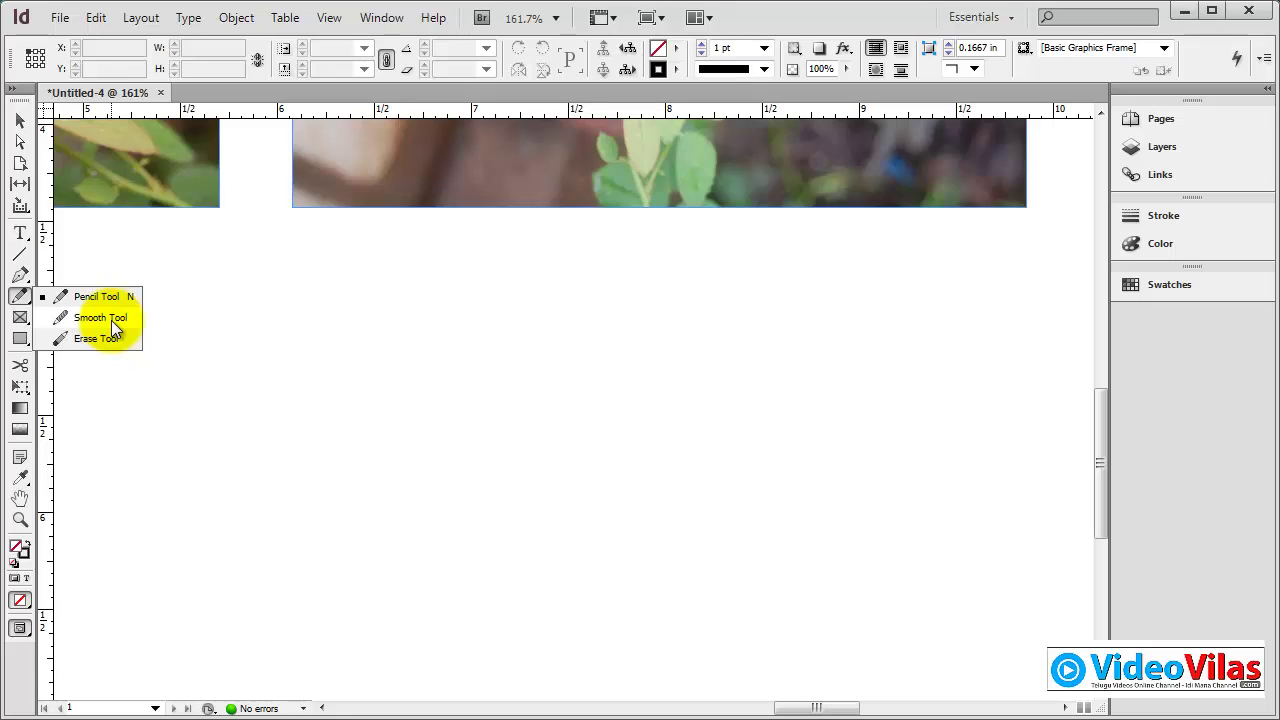
left_click(90, 296)
mouse_move(252, 281)
left_mouse_down()
mouse_move(604, 370)
mouse_move(642, 352)
left_mouse_up()
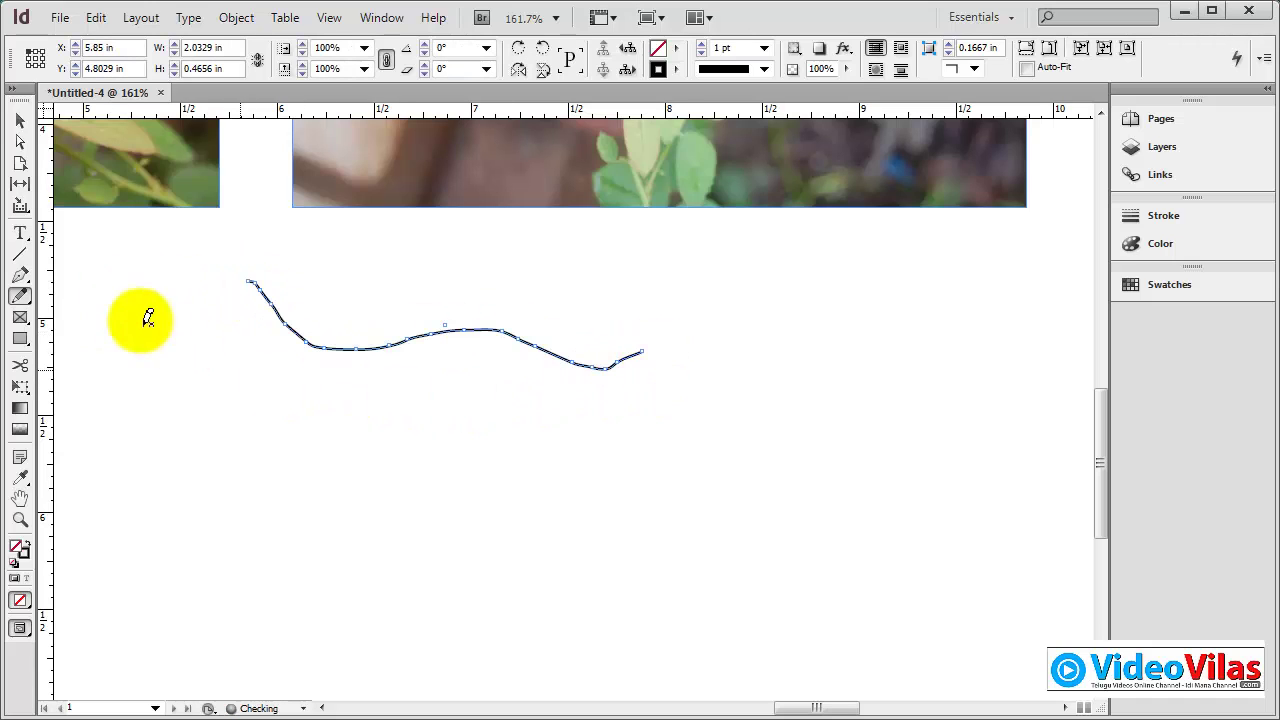
Erase three portions of the wavy line with the Erase tool, splitting it into four separate pieces
left_click(20, 296)
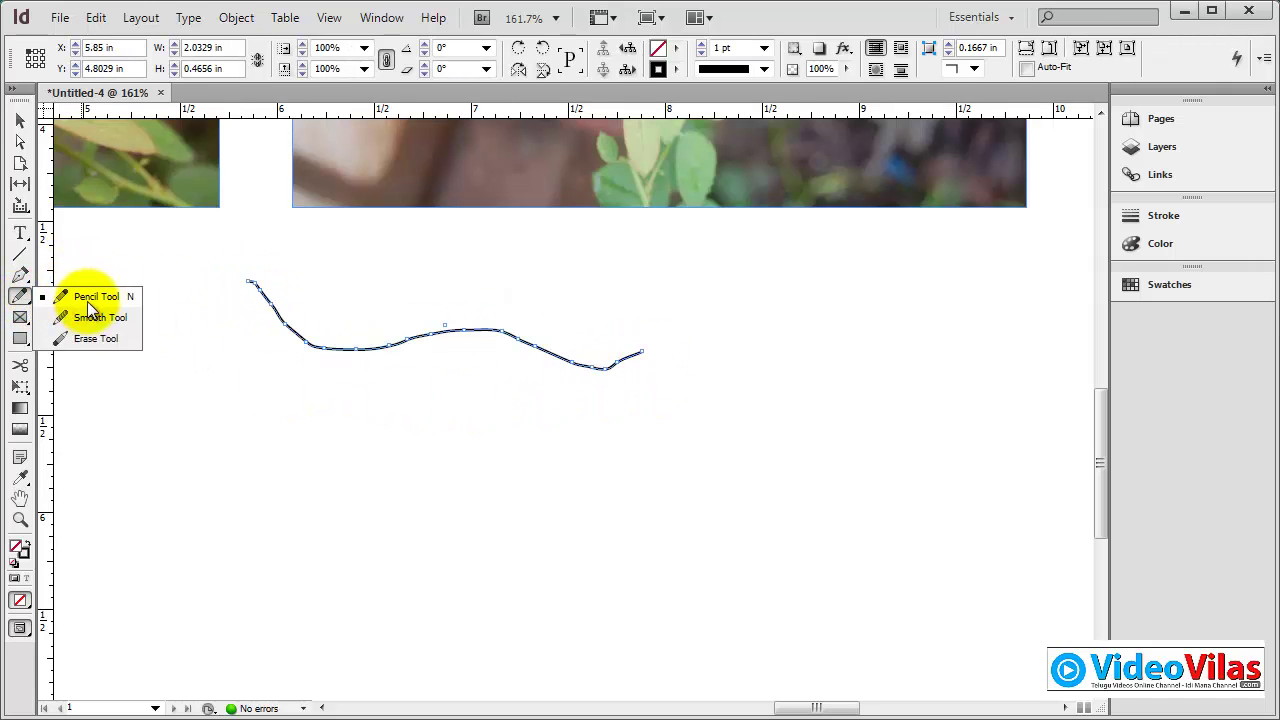
left_click(95, 338)
mouse_move(535, 348)
left_mouse_down()
mouse_move(517, 334)
mouse_move(304, 330)
mouse_move(268, 300)
left_mouse_up()
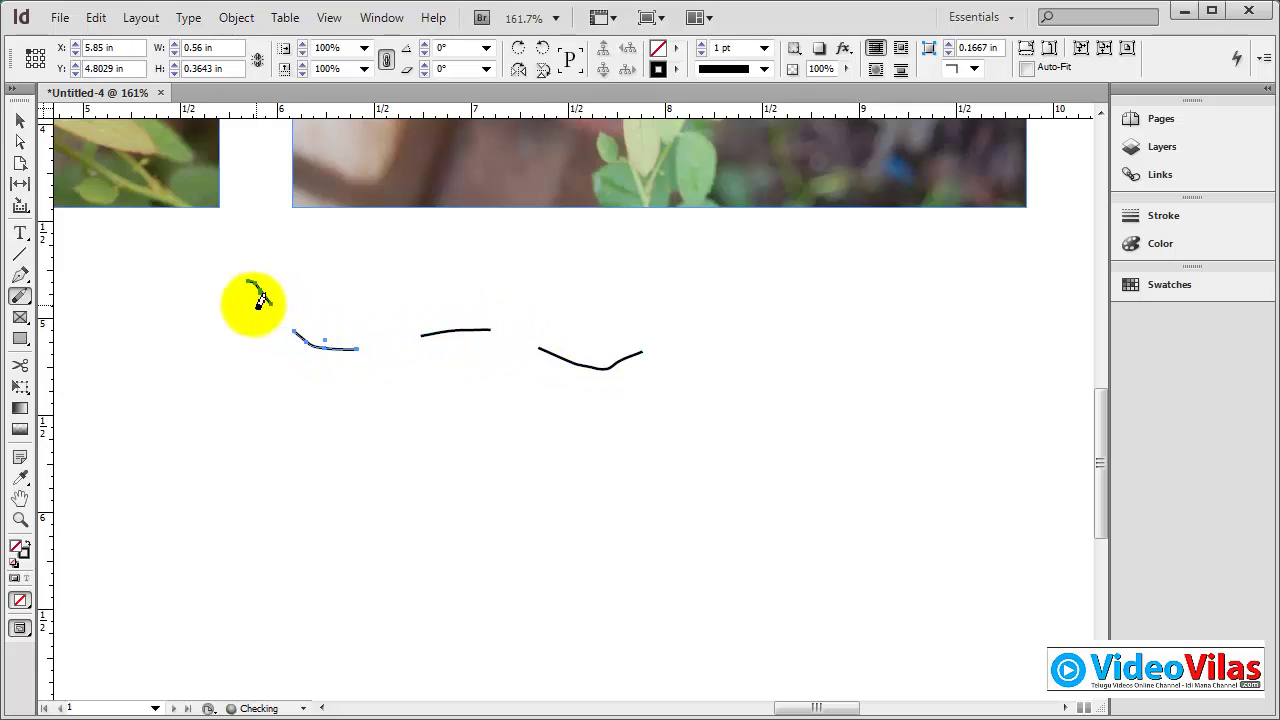
Select all the remaining pieces of the wavy line and delete them
left_click(20, 120)
left_click_drag(500, 378, 691, 428)
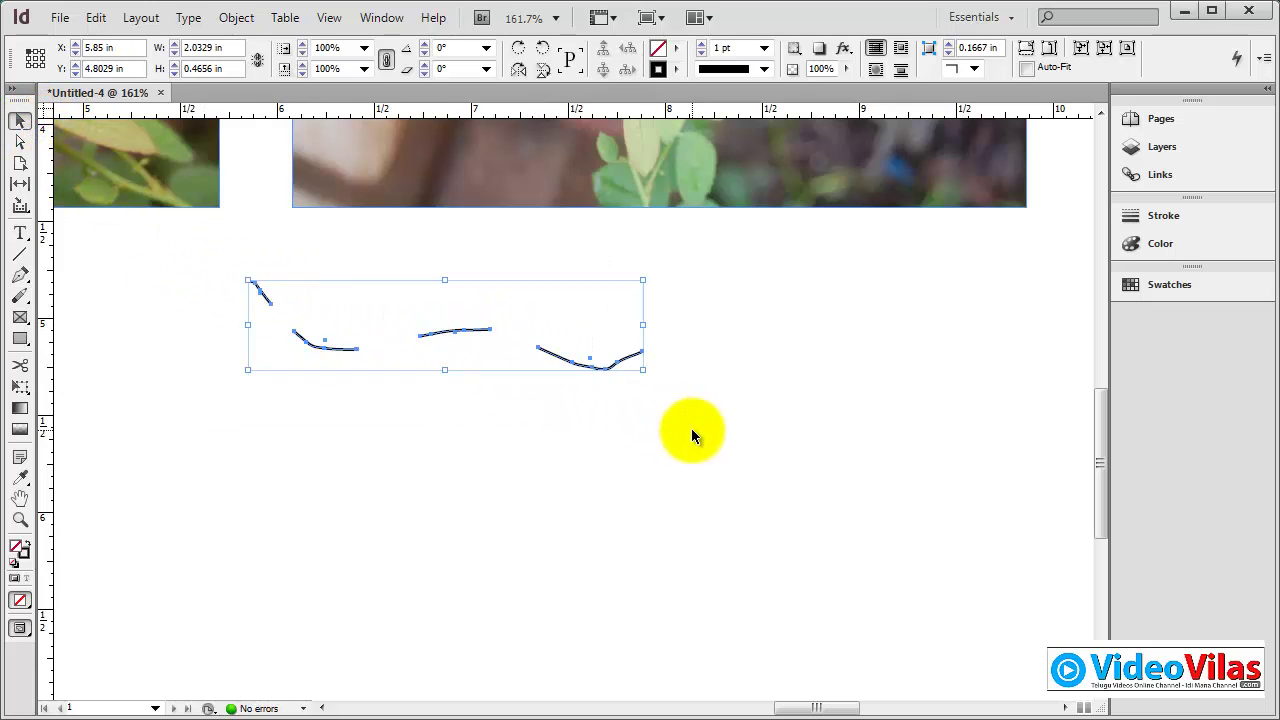
key("Delete")
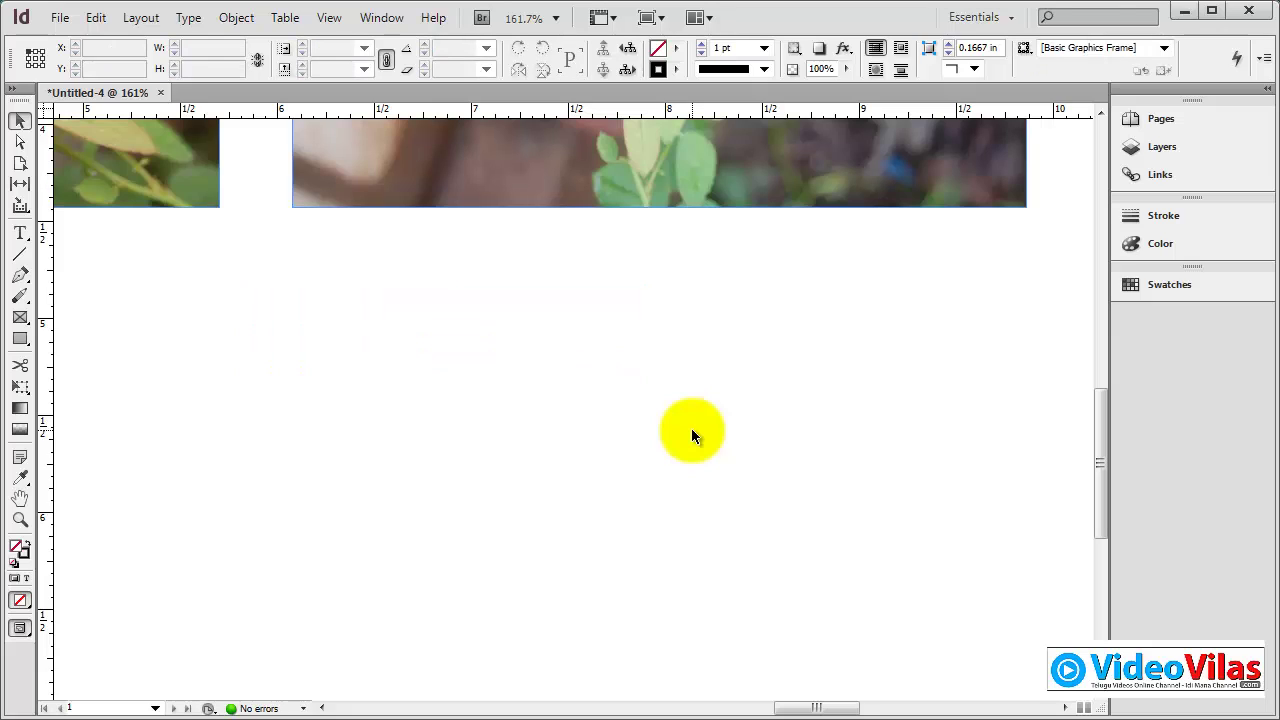
Activate the Pencil tool
left_click_drag(20, 296, 64, 295)
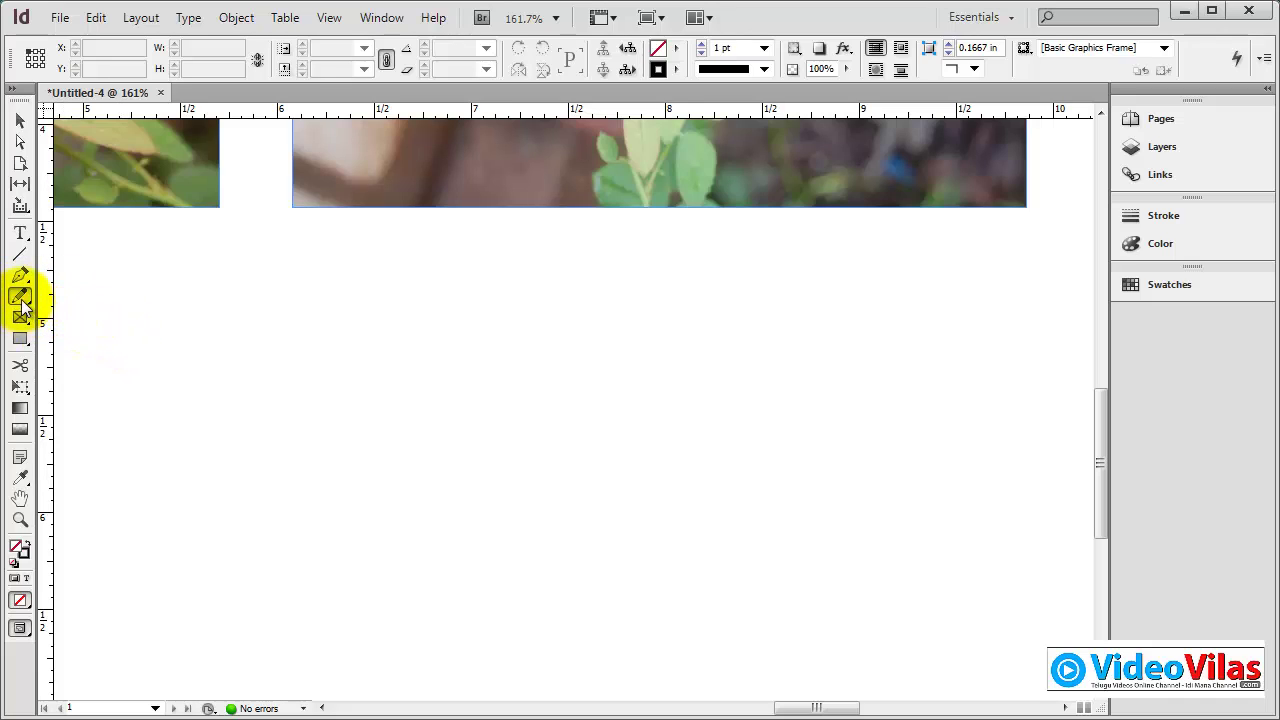